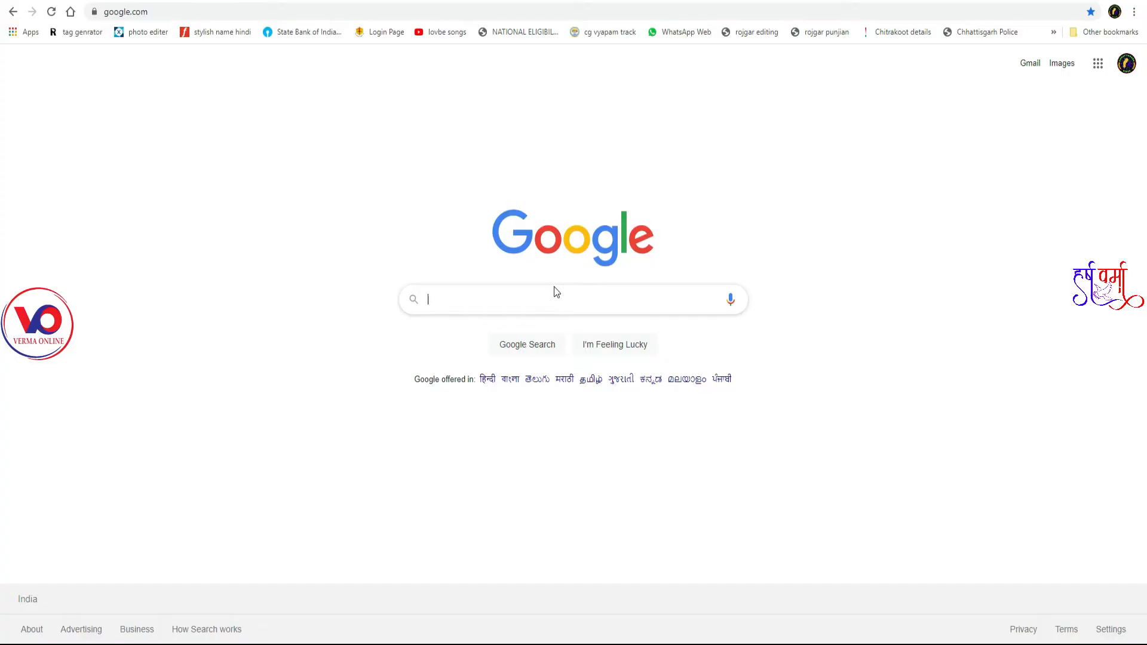
Search Google for 'kvs admission 2021-22' and open the kvsangathan.nic.in KVS Admission Guidelines 2021-2022 result
type("kvs")
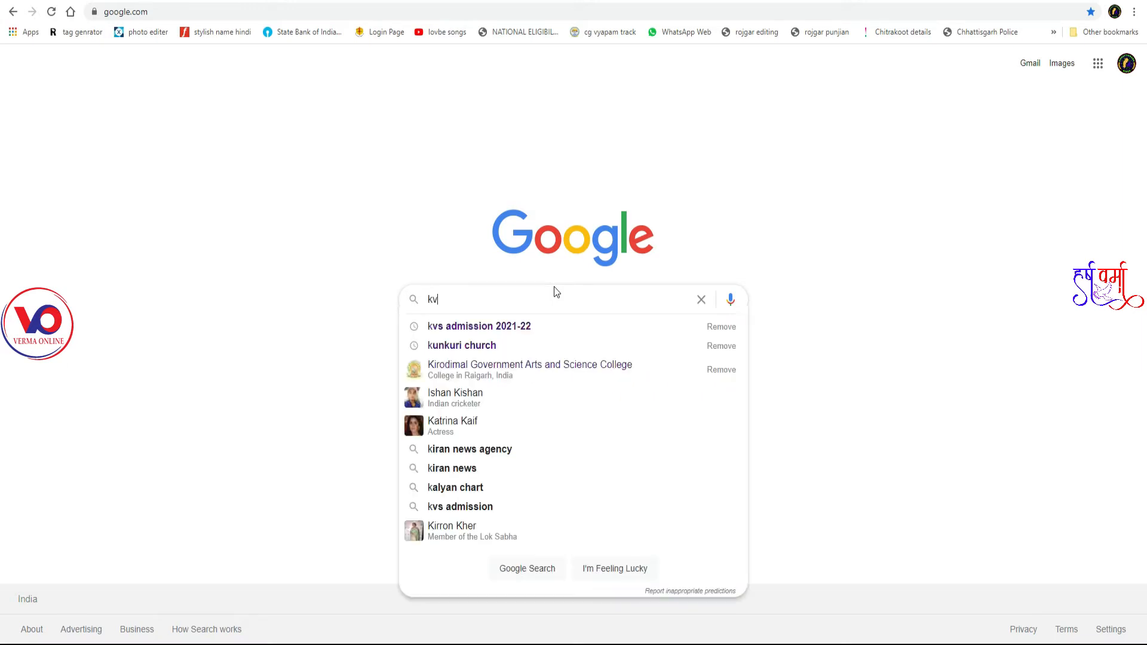
left_click(512, 327)
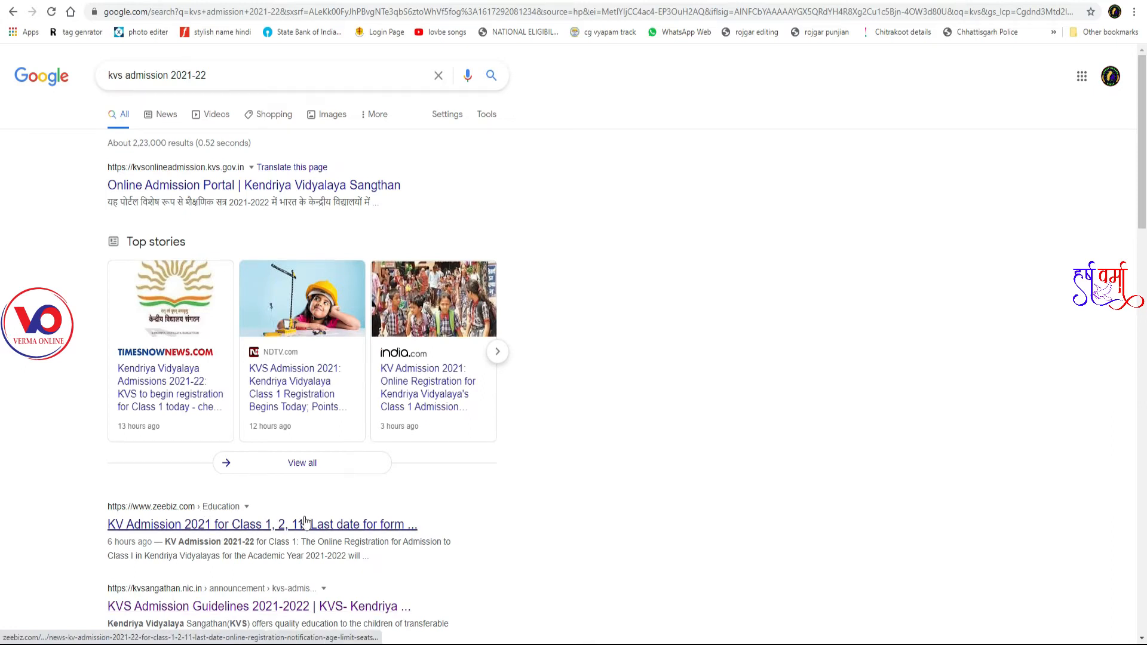
scroll(185, 484, "down", 2)
left_click_drag(96, 457, 182, 460)
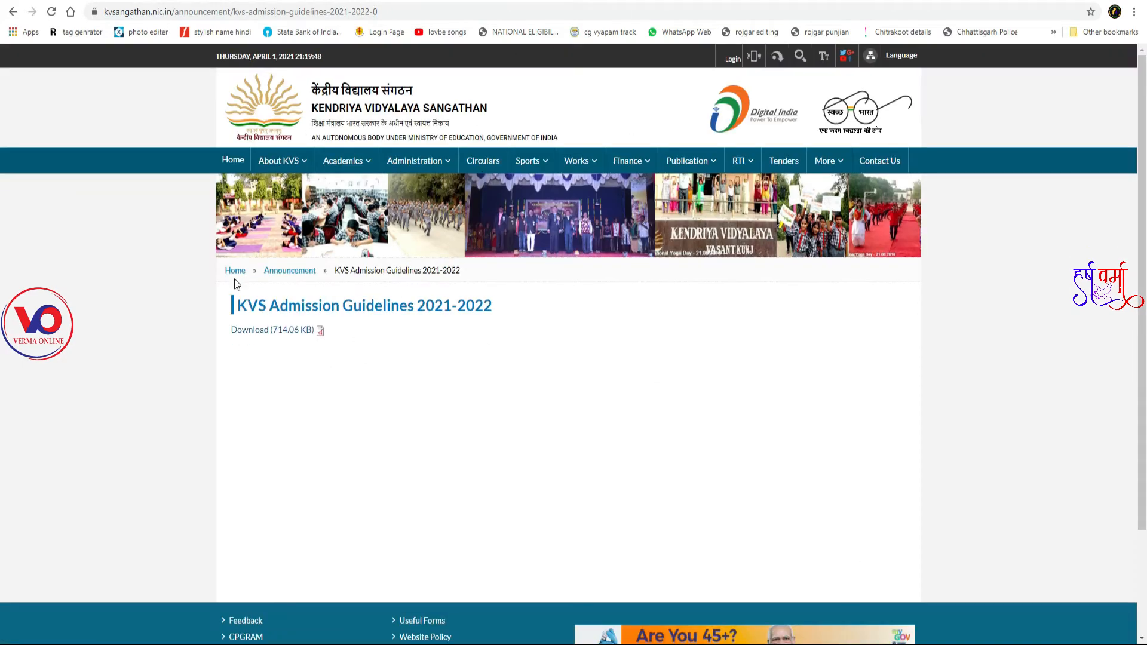
Go to the Sangathan home page and close the Pariksha Pe Charcha popup
left_click(235, 161)
scroll(776, 537, "down", 4)
scroll(950, 153, "up", 3)
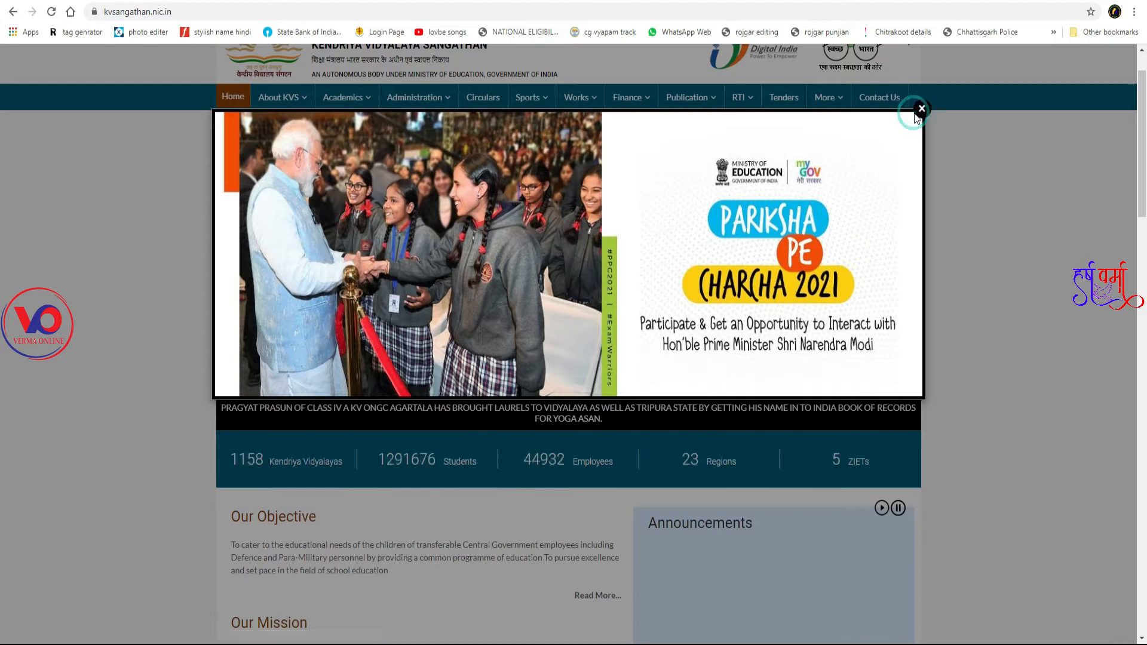
left_click(919, 109)
scroll(777, 359, "down", 4)
From the full announcements list, follow the row 2 Class I admission portal link and accept the redirect
left_click(877, 457)
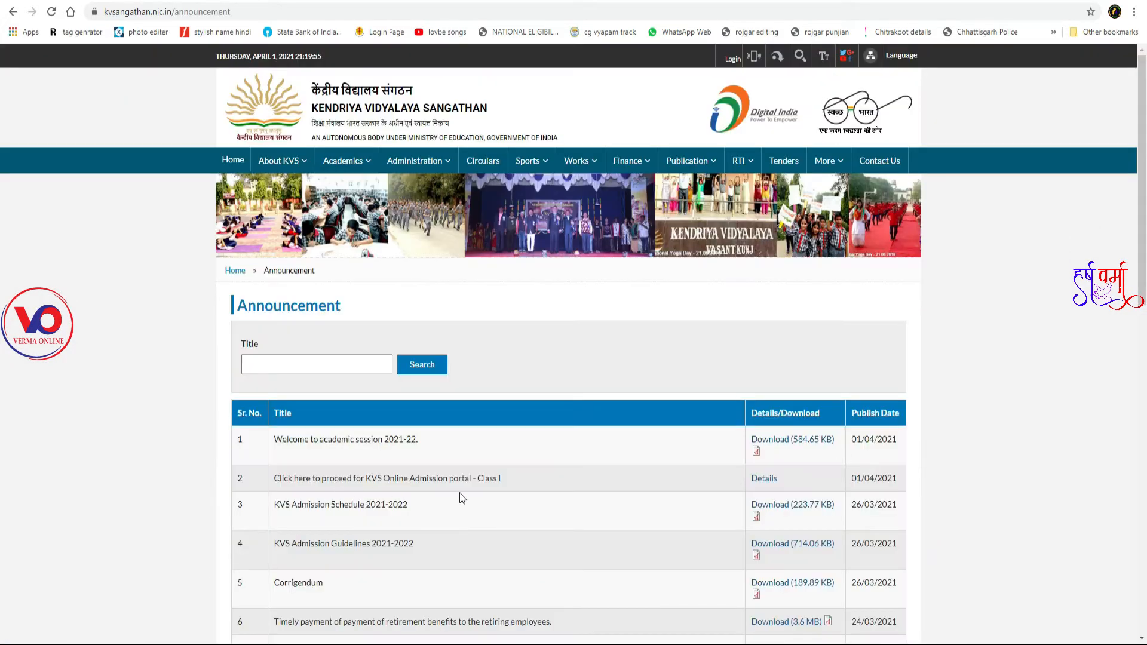
left_click_drag(274, 478, 502, 492)
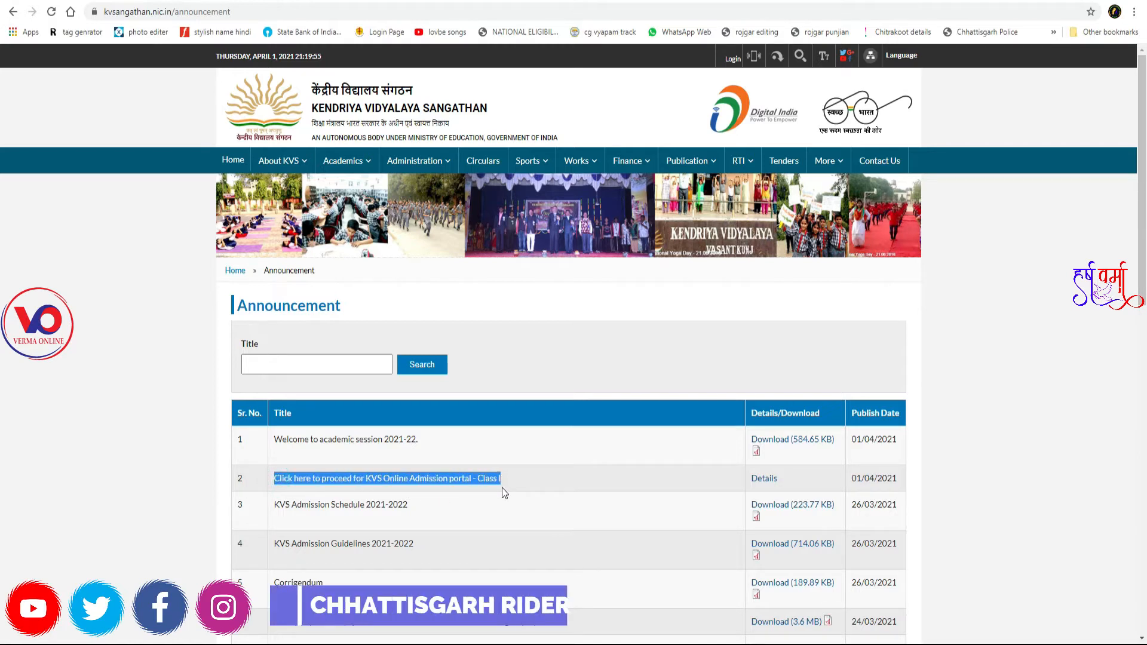
left_click(757, 478)
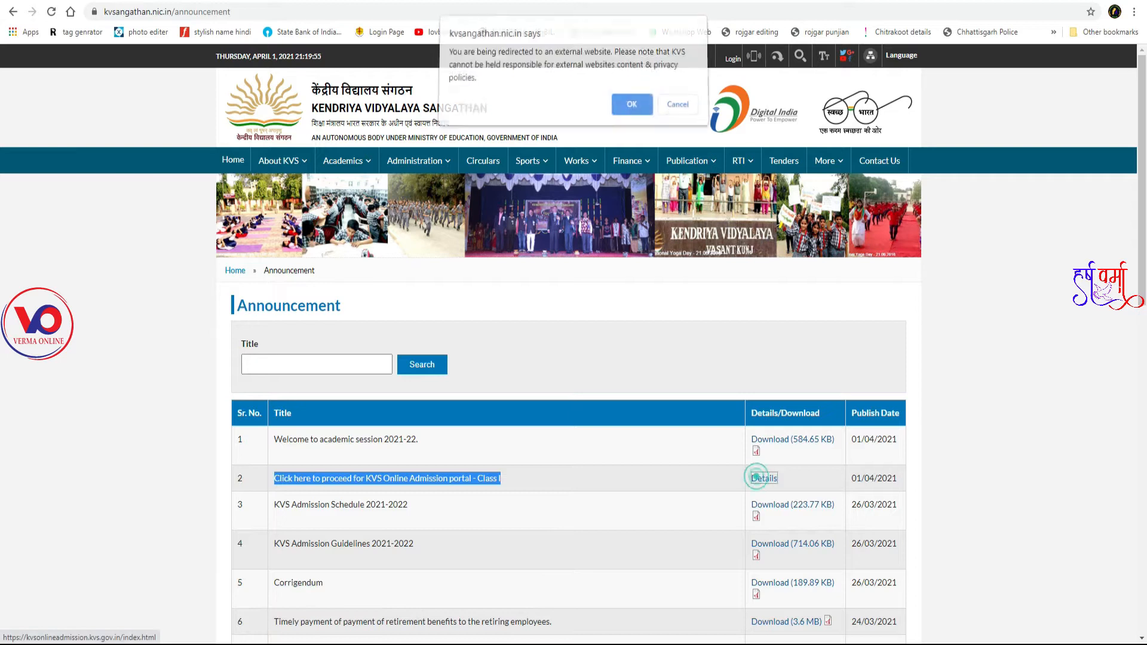
left_click(632, 106)
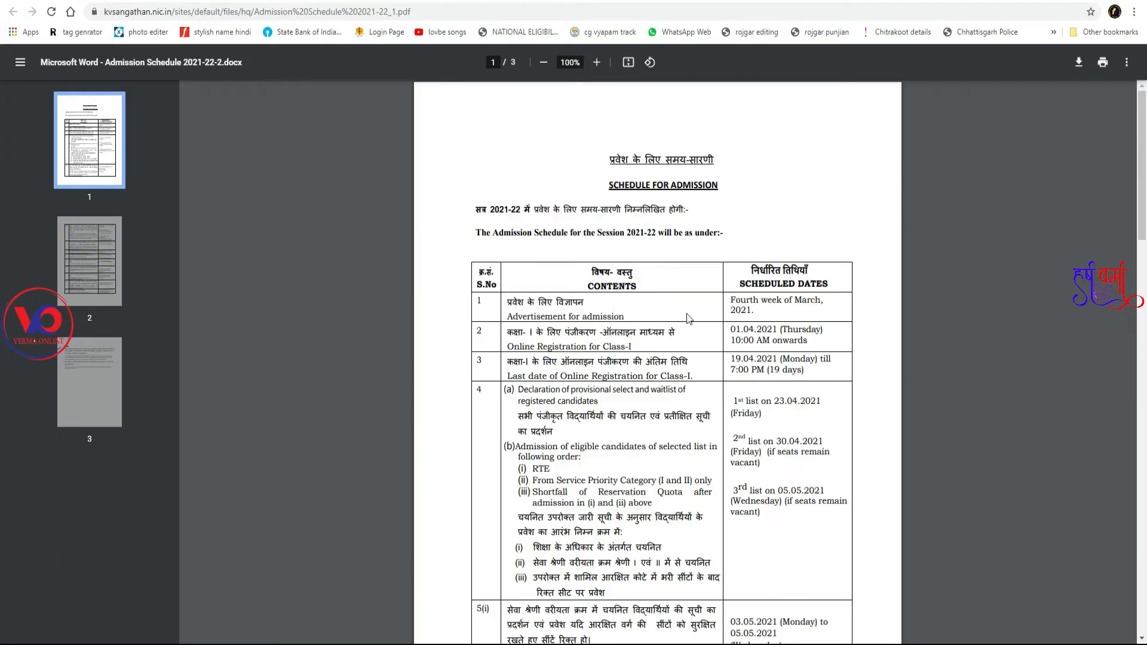
Highlight the Class I online registration start date and last date in the Admission Schedule PDF
left_click_drag(732, 332, 800, 331)
left_click_drag(731, 358, 844, 371)
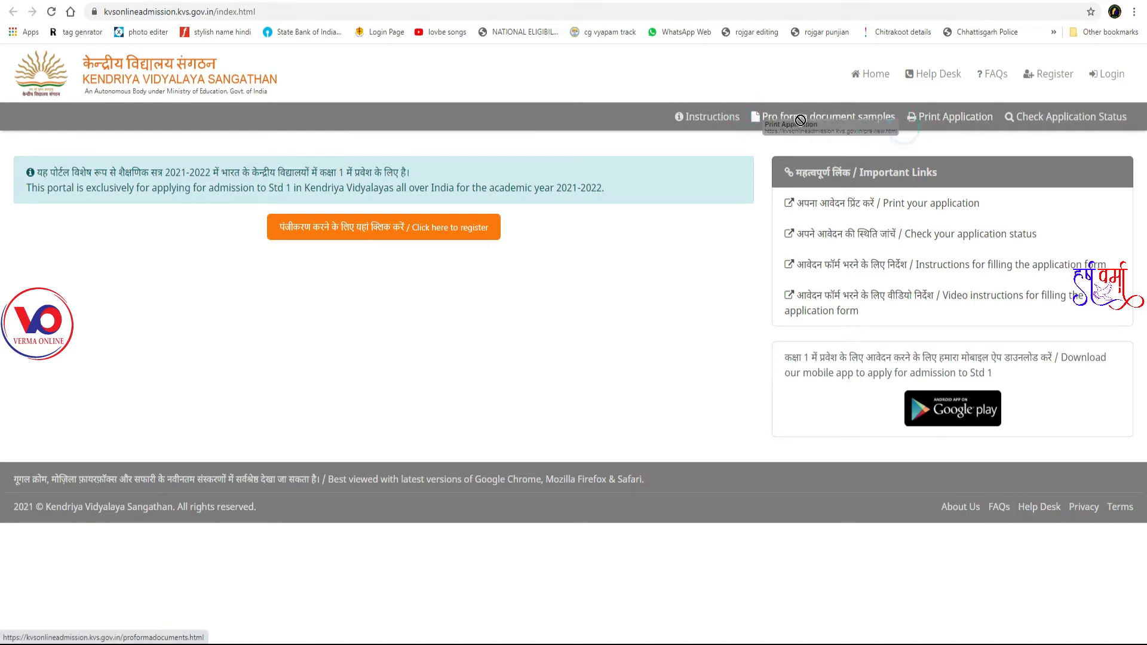
left_click_drag(758, 90, 858, 131)
left_click(668, 73)
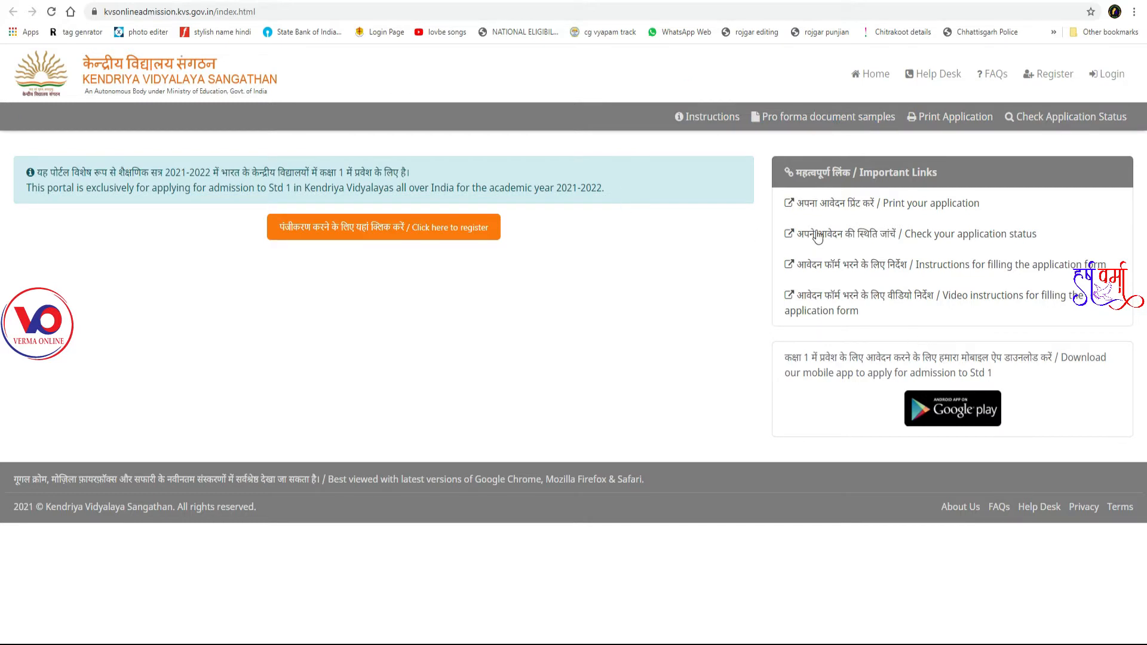
left_click(809, 119)
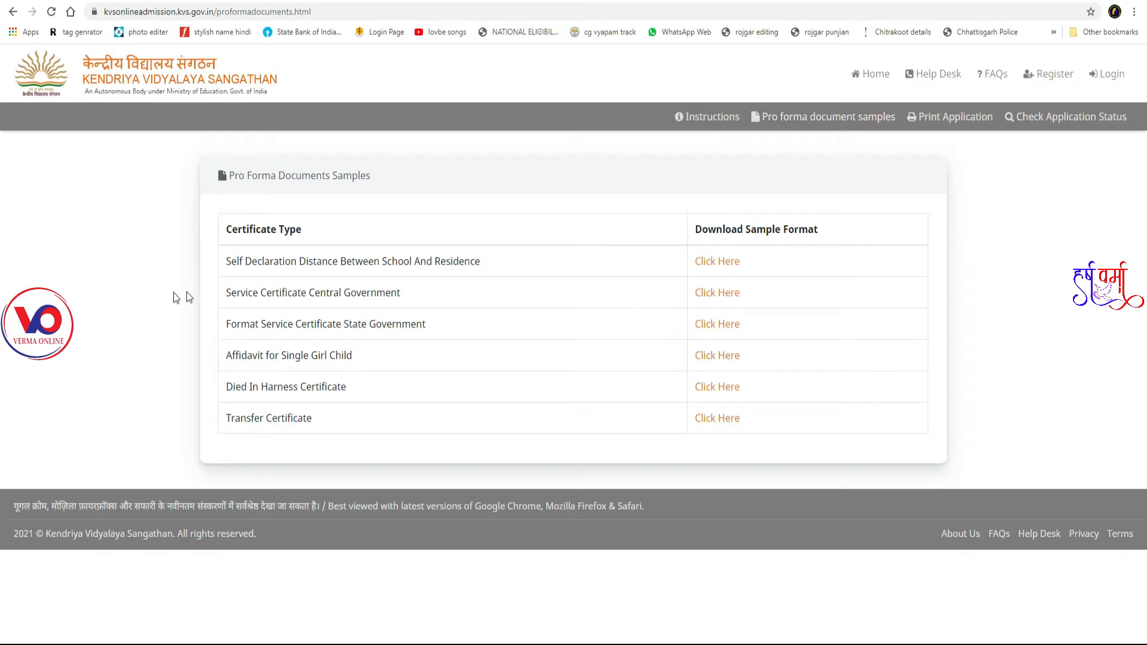
left_click_drag(228, 263, 499, 269)
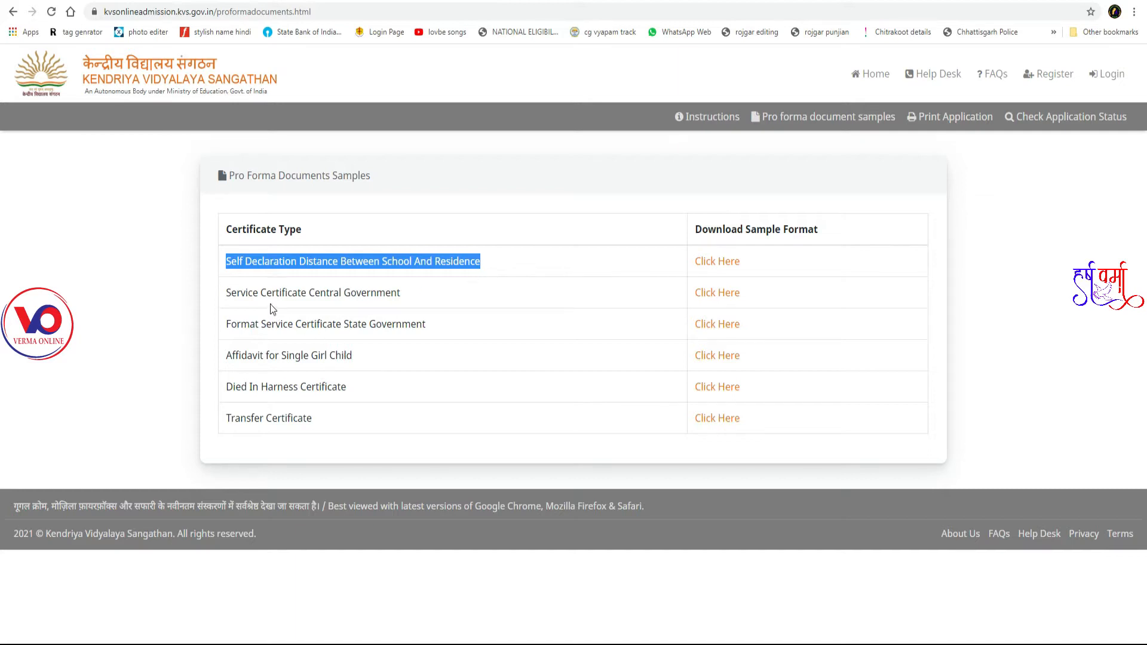
left_click_drag(260, 293, 432, 295)
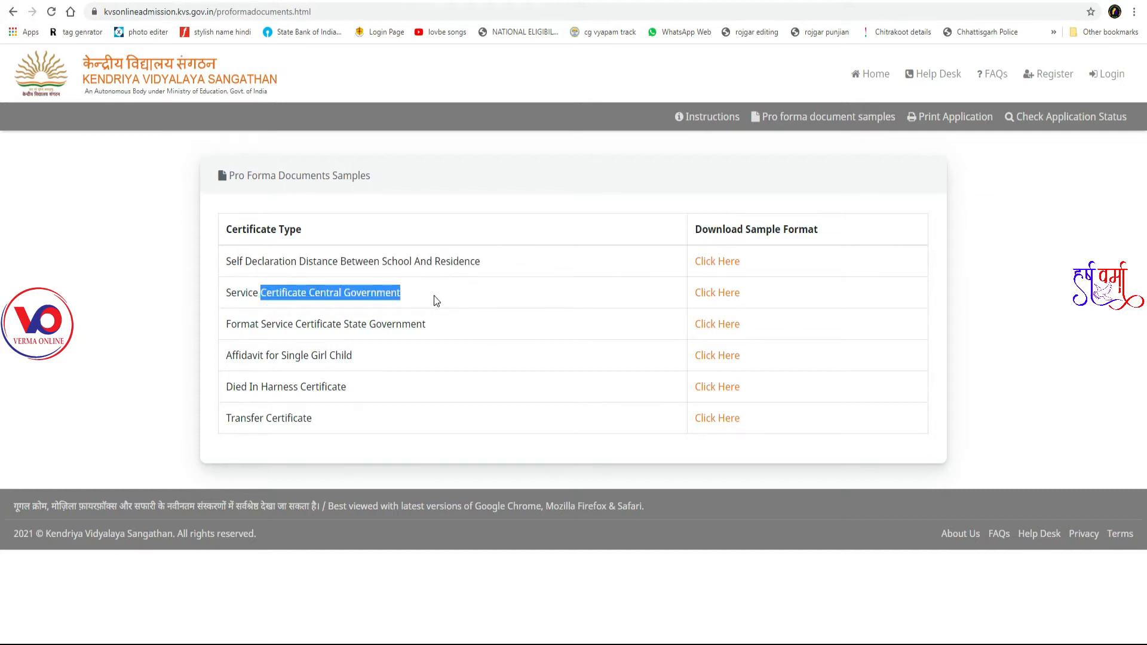
left_click_drag(288, 324, 502, 330)
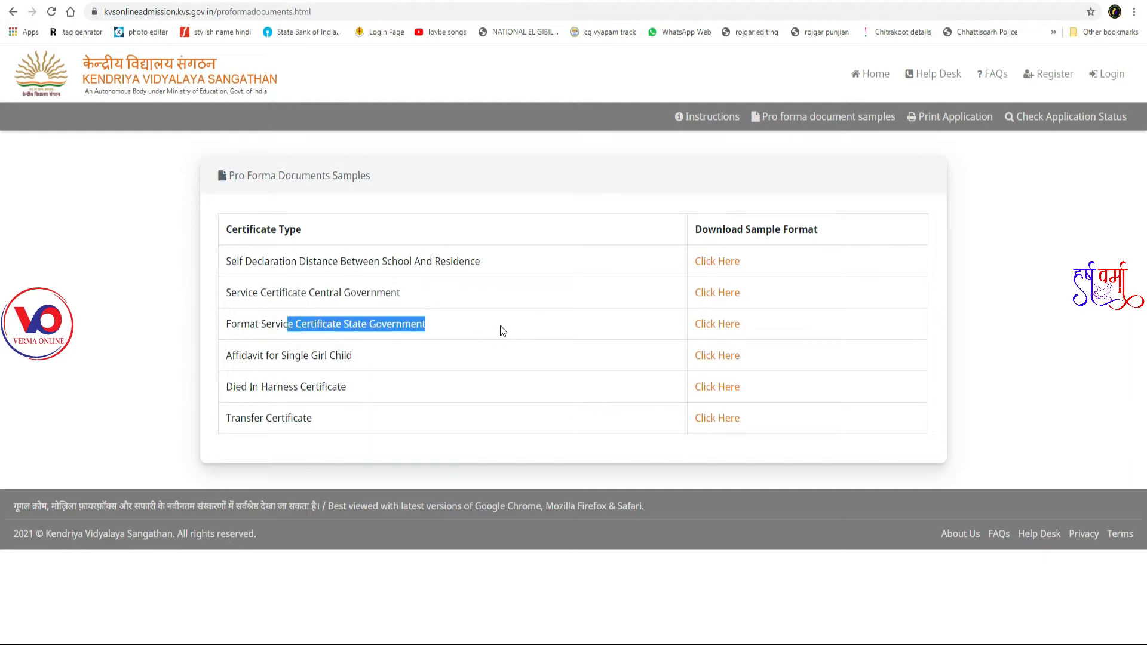
left_click(232, 356)
left_click_drag(232, 356, 395, 366)
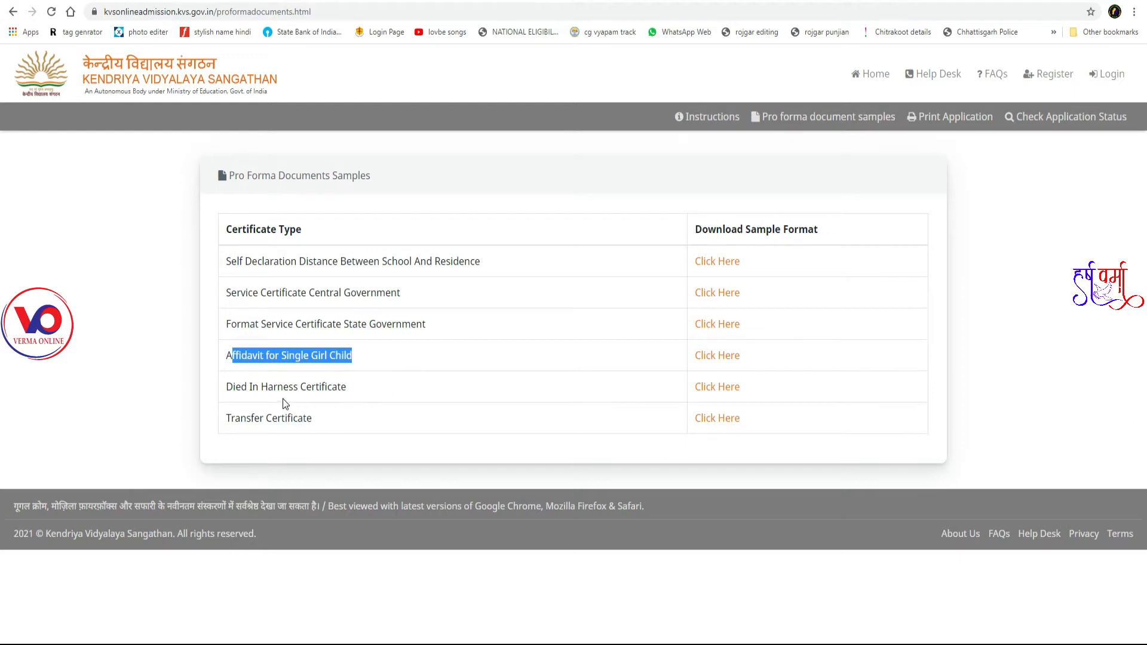
left_click_drag(256, 387, 409, 389)
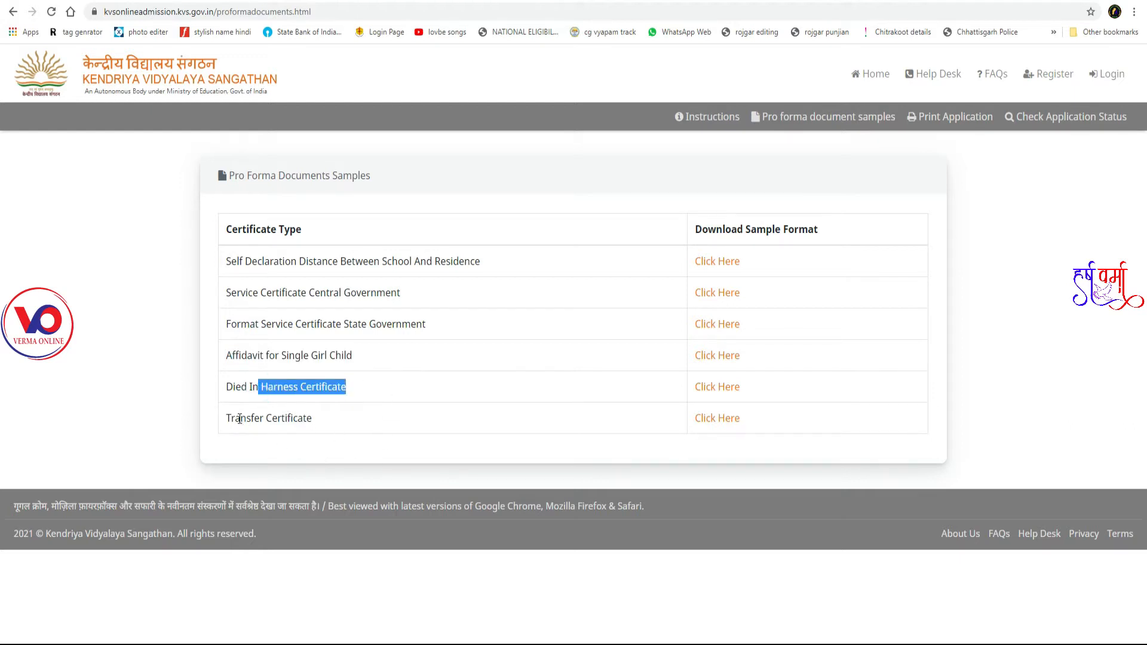
left_click_drag(240, 420, 351, 426)
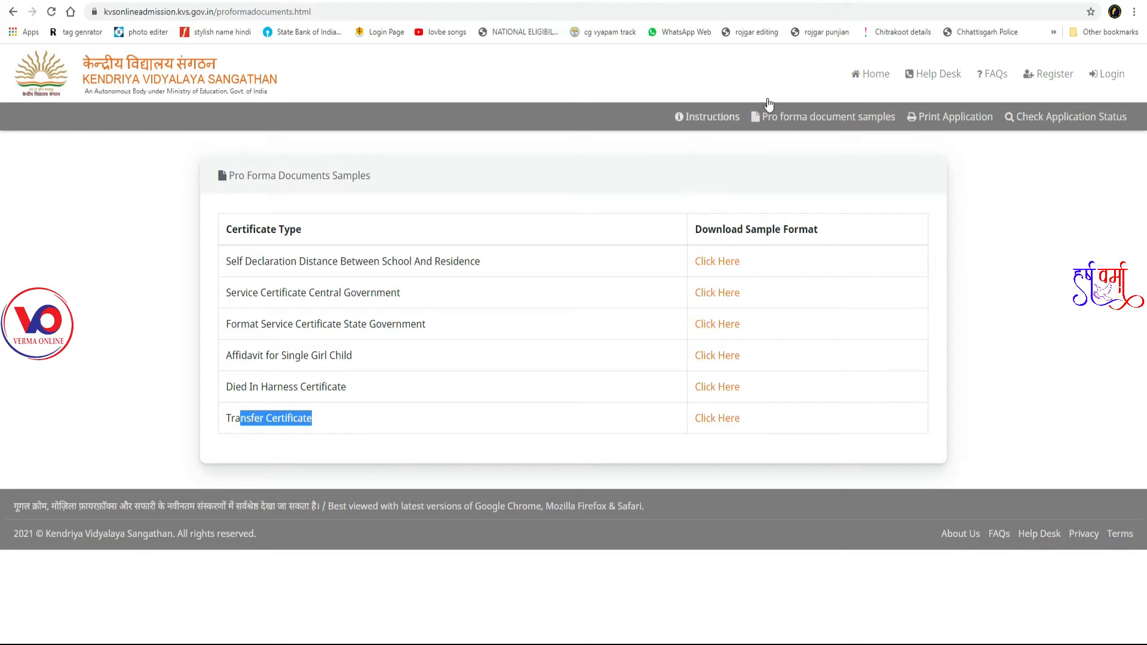
left_click(854, 74)
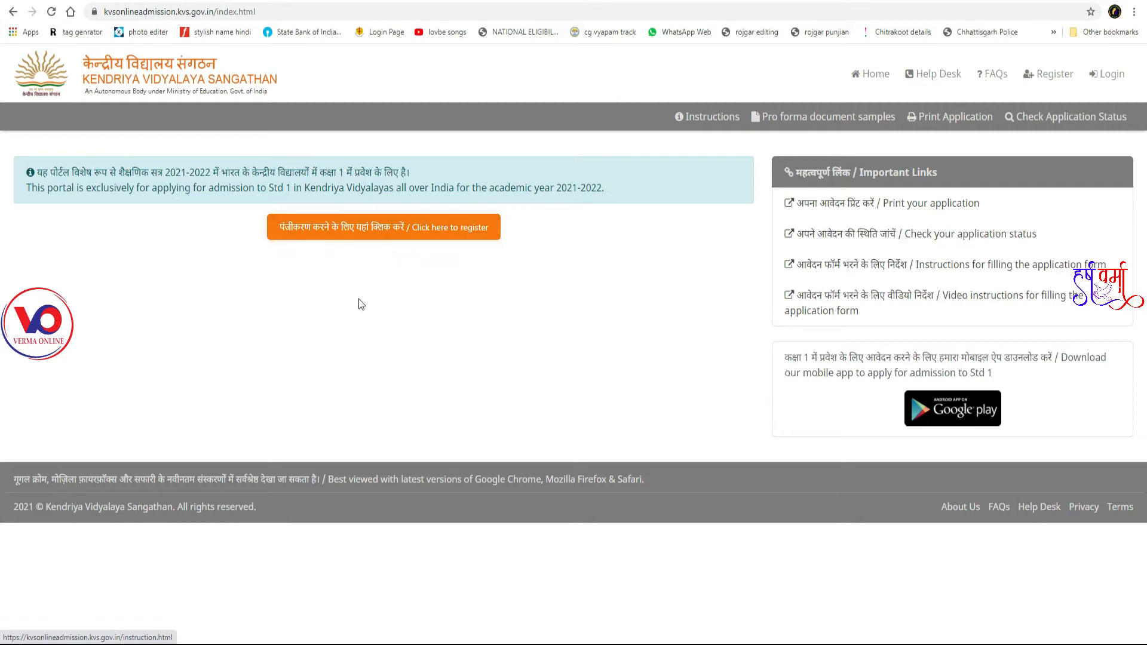
Start a new registration, tick the declaration that all instructions were read, and proceed
left_click(351, 233)
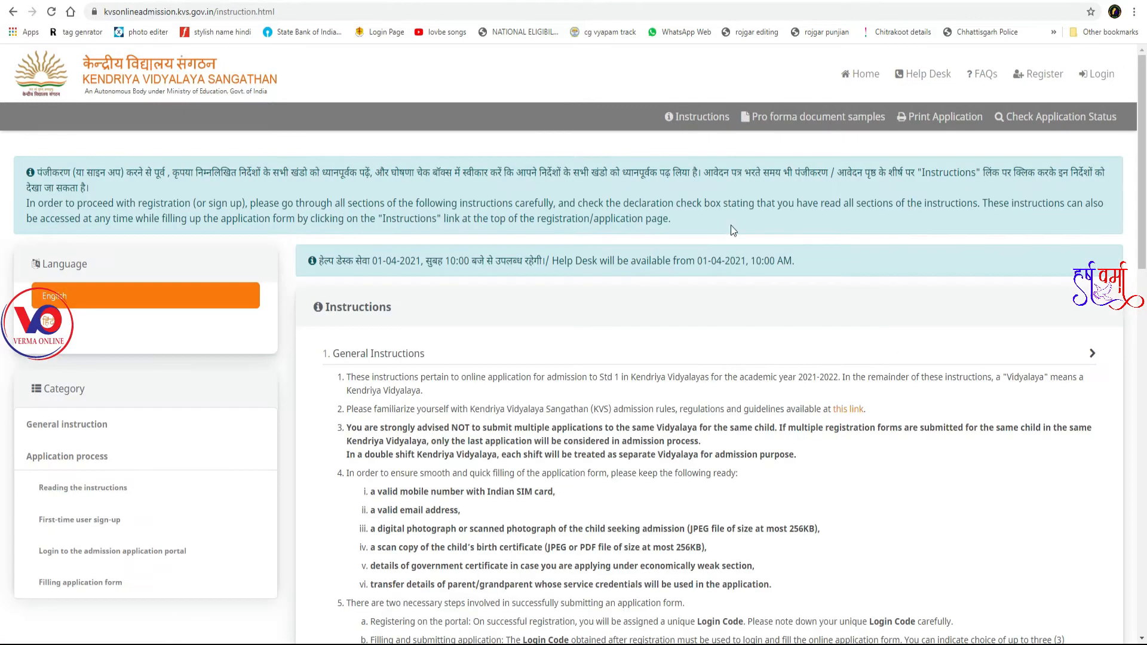
scroll(435, 172, "down", 6)
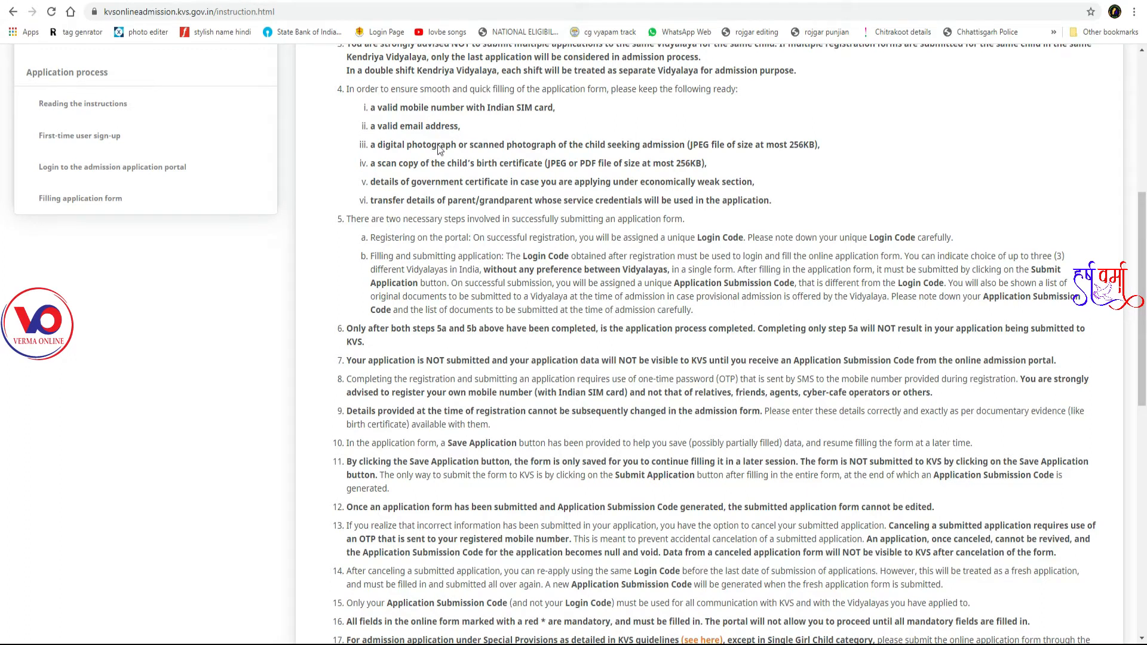
scroll(496, 164, "down", 10)
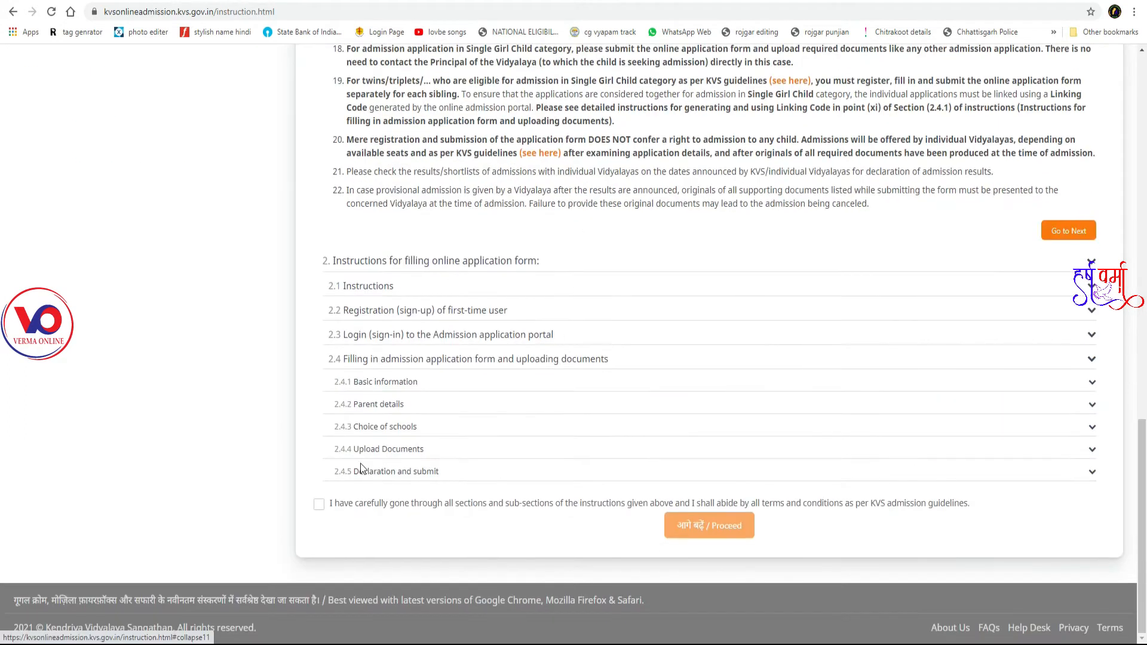
left_click(319, 505)
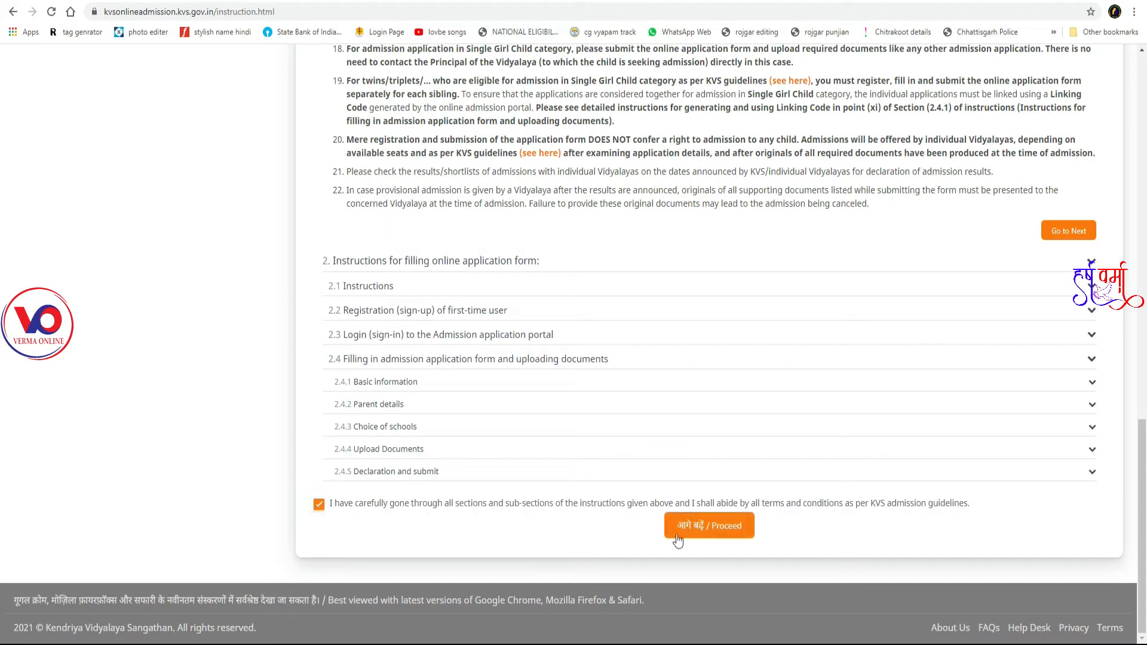
left_click(718, 535)
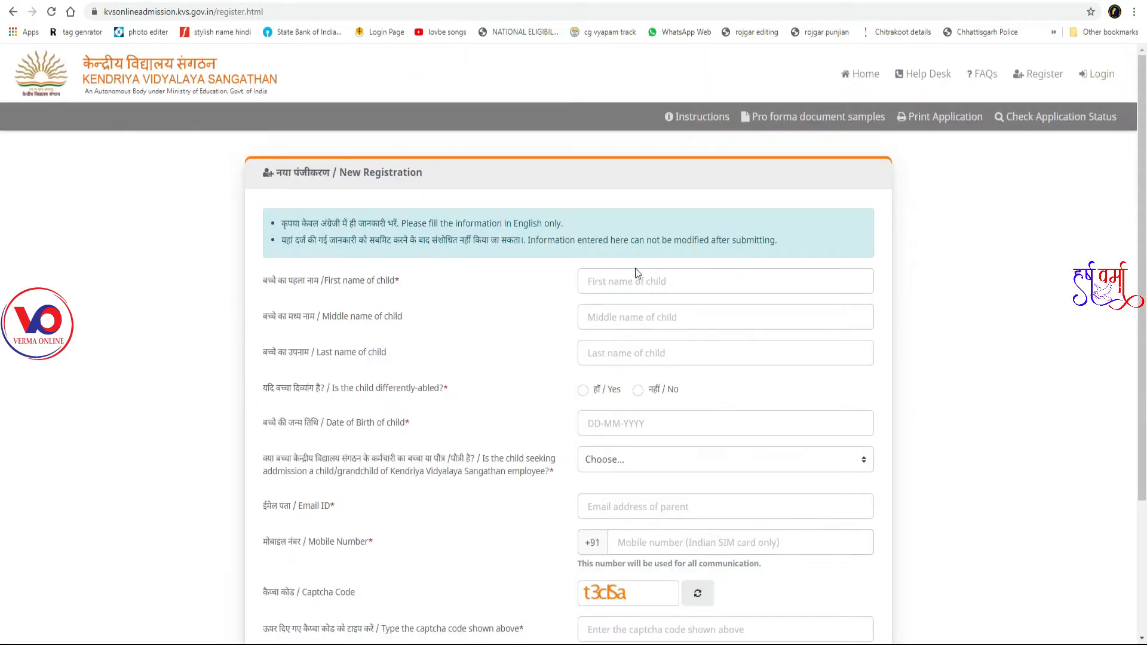
Enter the child's first and last name, clearing a mistaken middle name entry
left_click(635, 281)
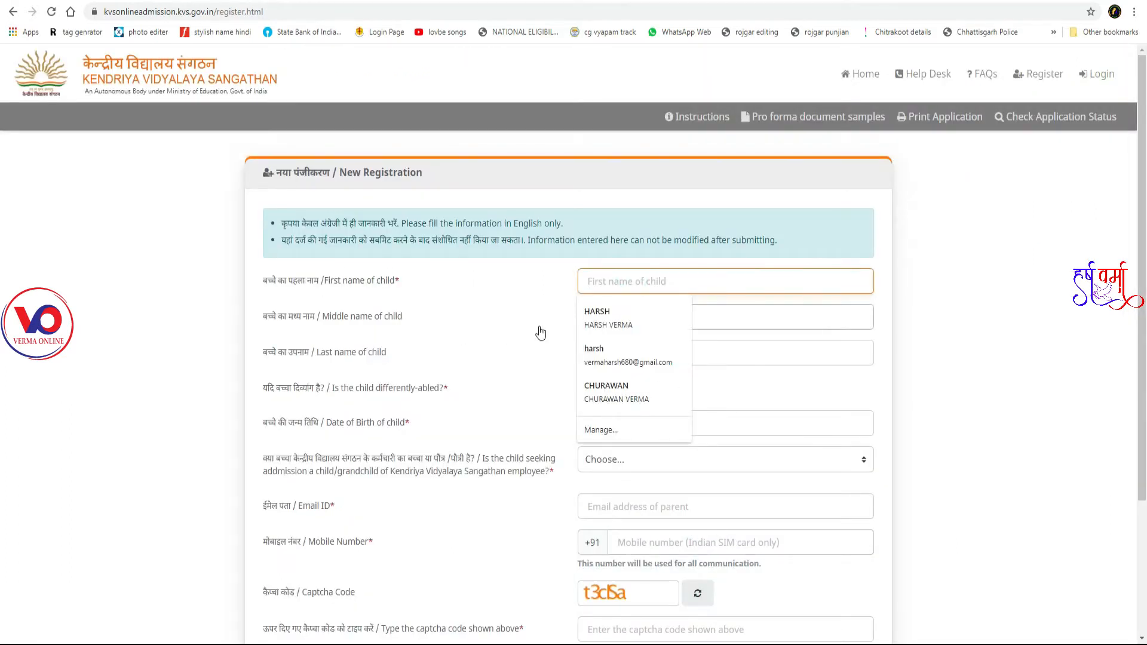
key("Tab")
type("ANKIT")
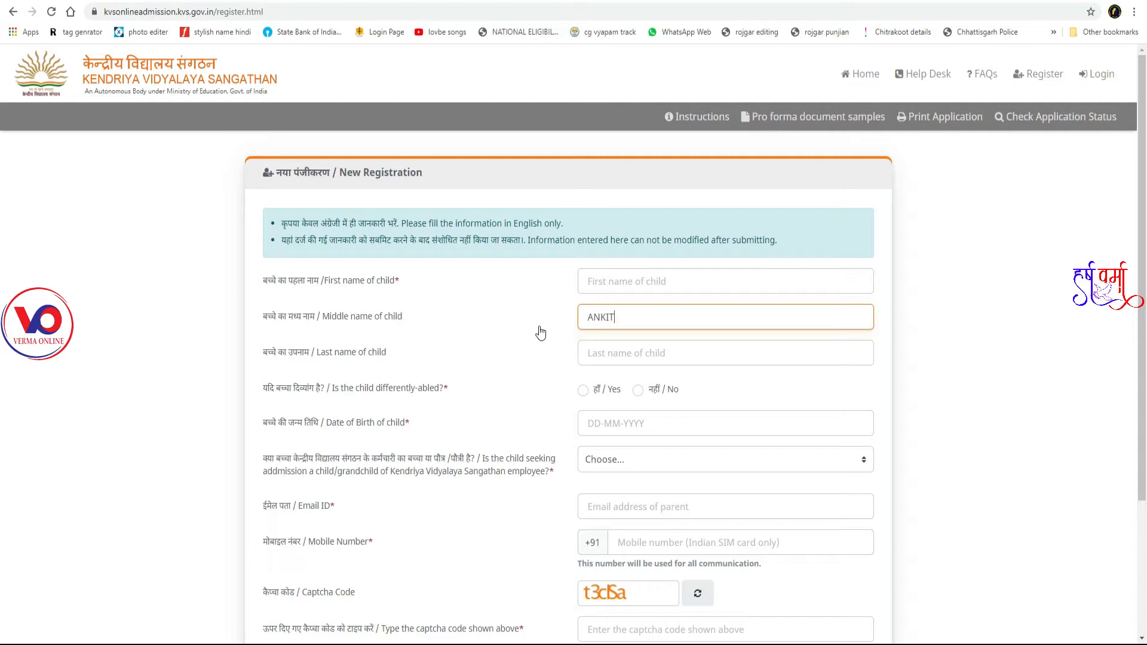
key("ctrl+a")
key("BackSpace")
left_click(632, 290)
key("Tab")
key("Tab")
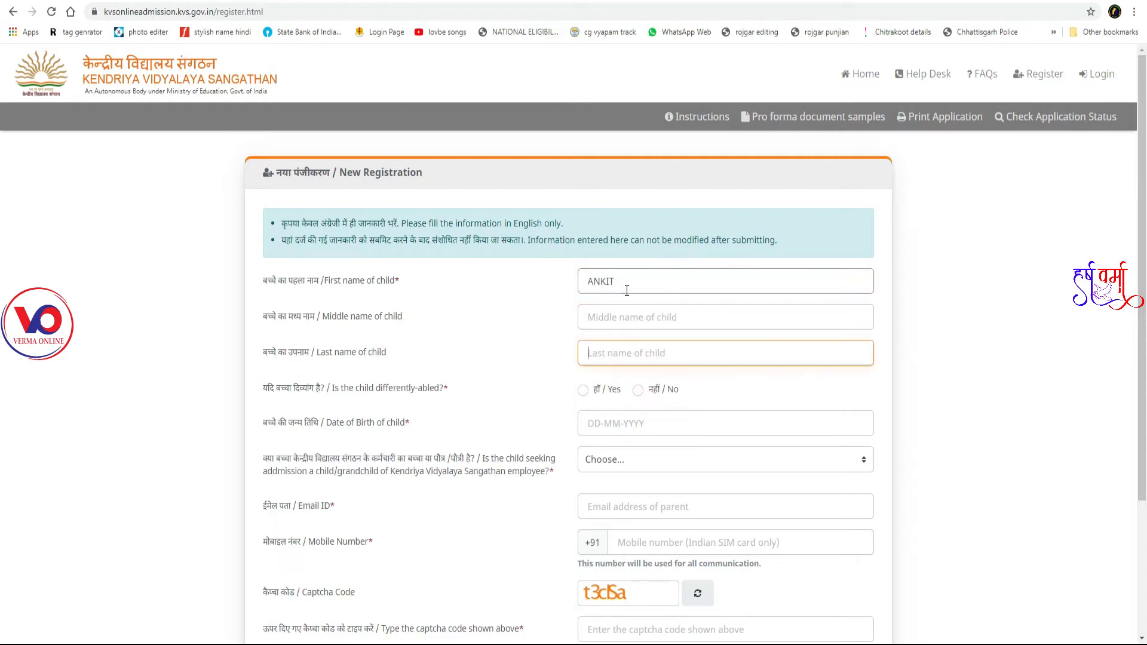
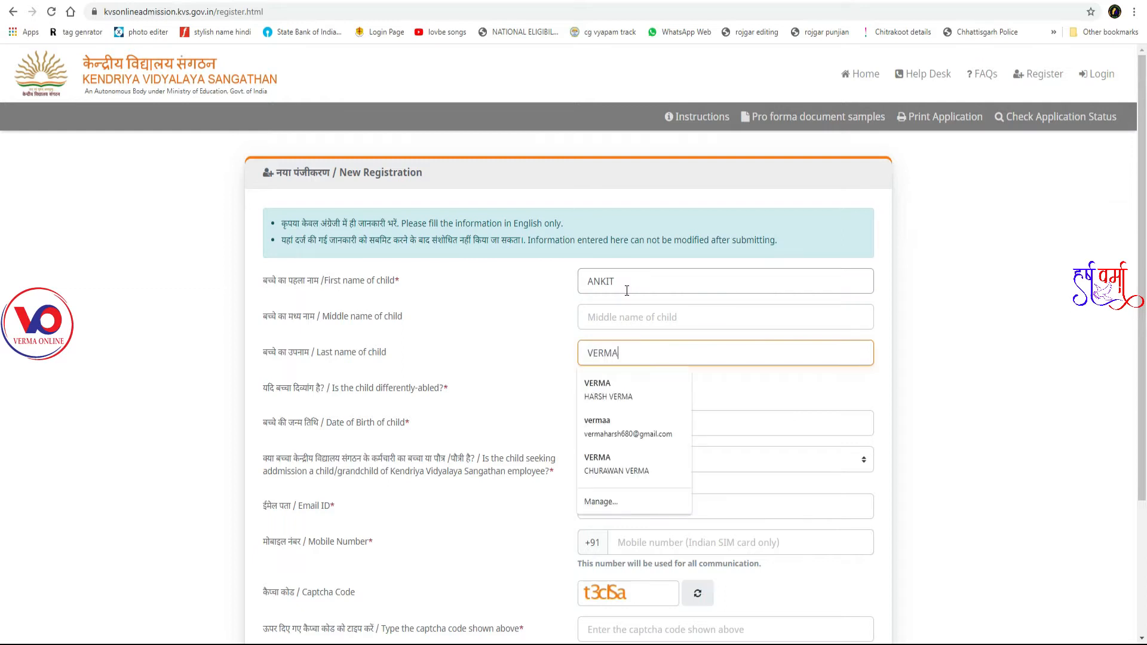
left_click(457, 435)
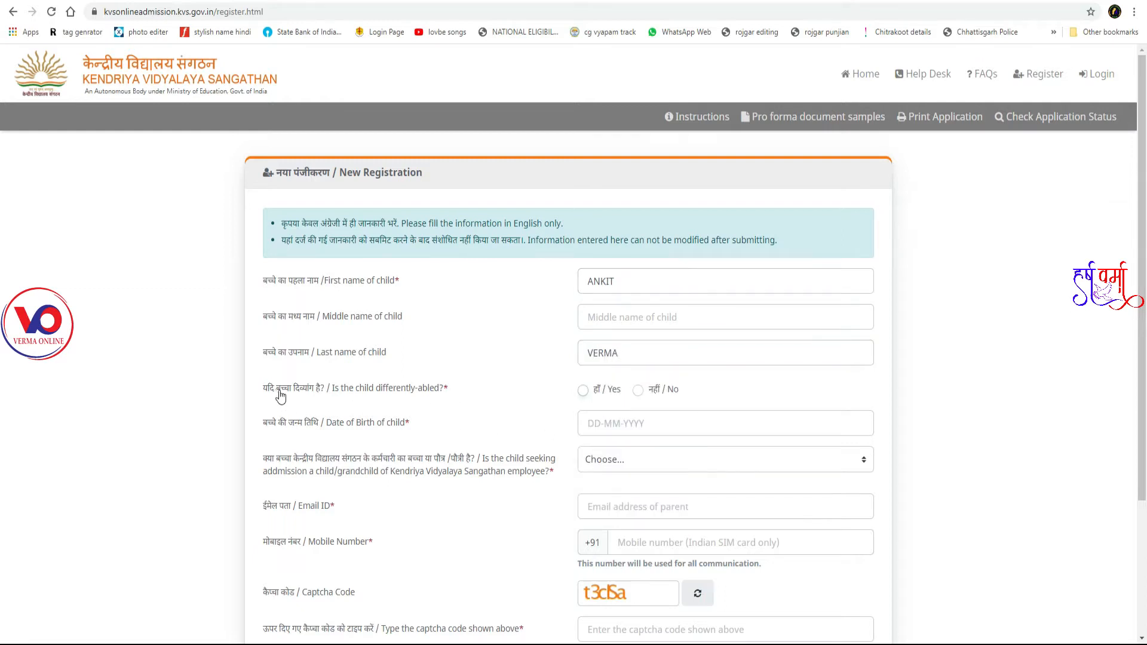
Answer No to the differently-abled question
left_click_drag(274, 389, 358, 388)
left_click(644, 393)
left_click(583, 392)
left_click(639, 392)
left_click(614, 423)
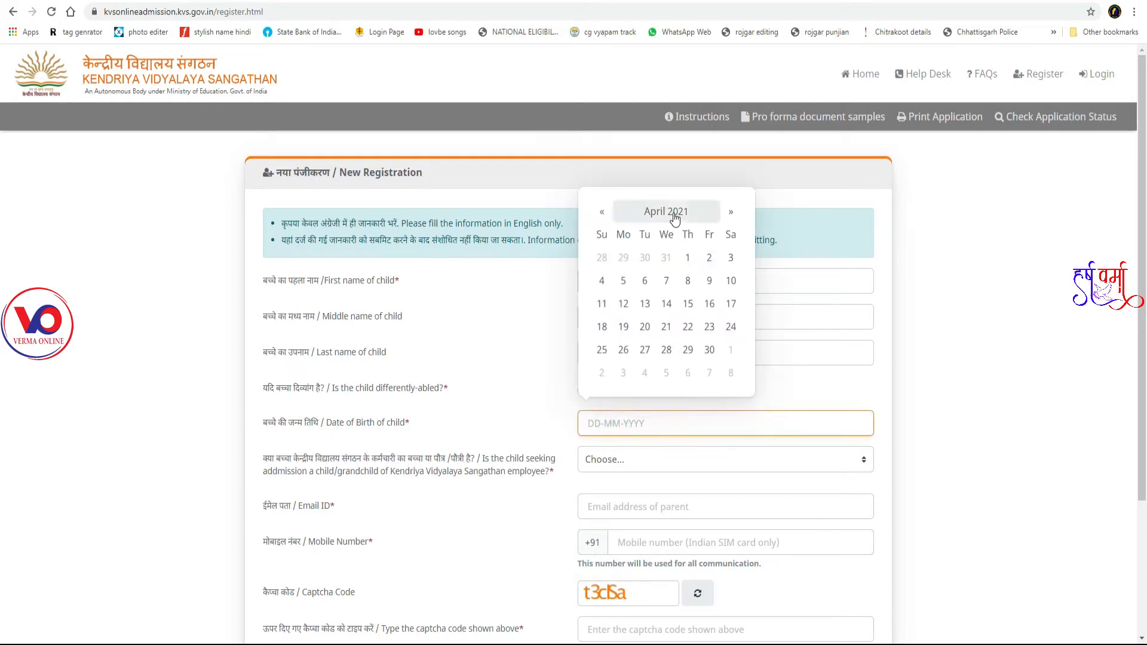
left_click(655, 213)
left_click(657, 260)
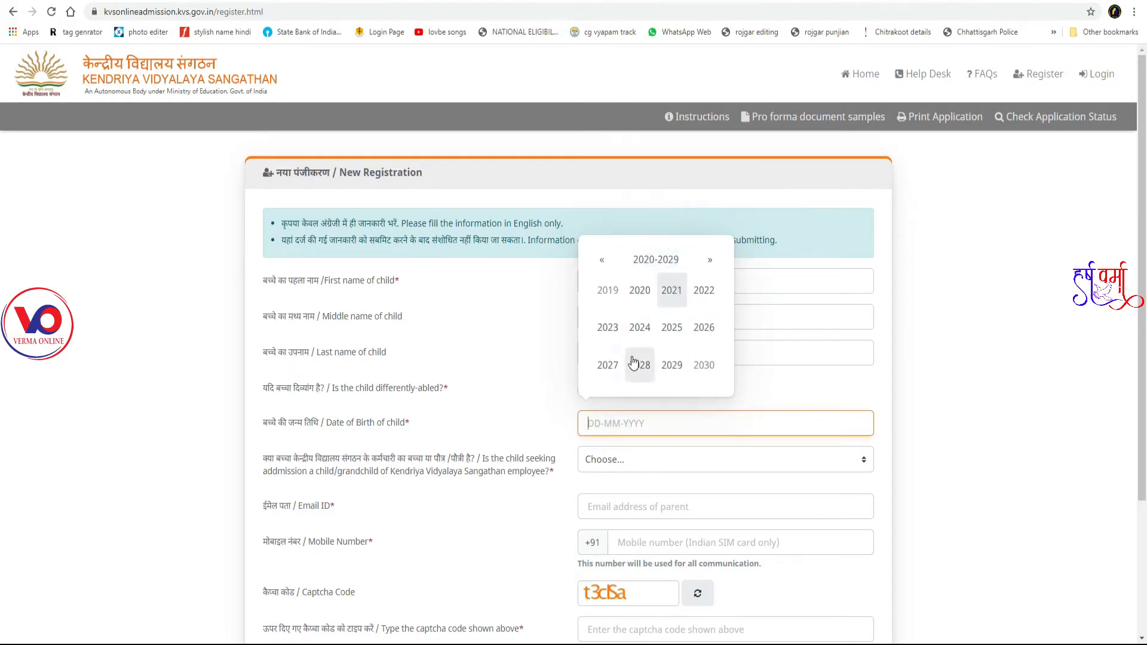
left_click(603, 261)
left_click(706, 328)
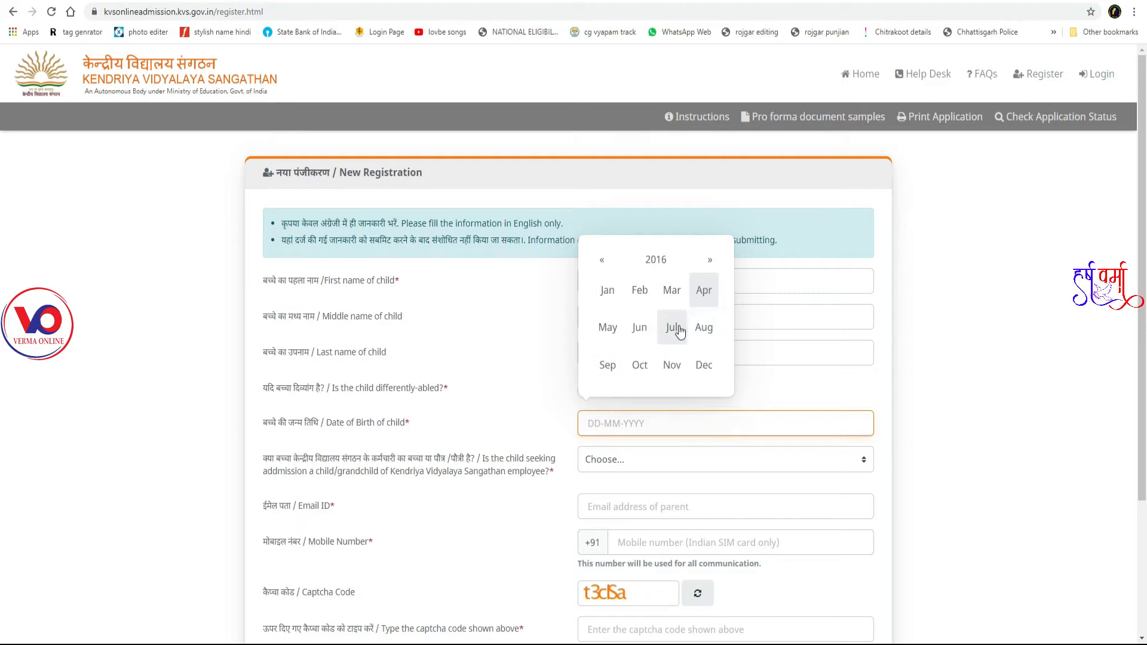
left_click(673, 328)
left_click(665, 280)
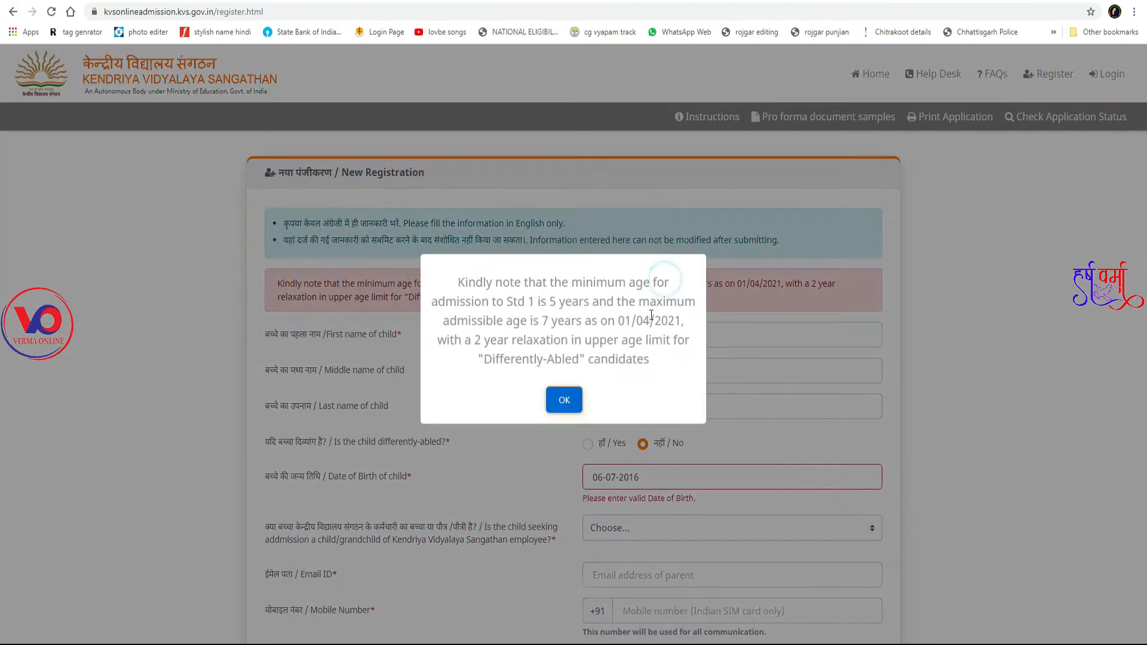
left_click(571, 397)
left_click_drag(629, 477, 636, 474)
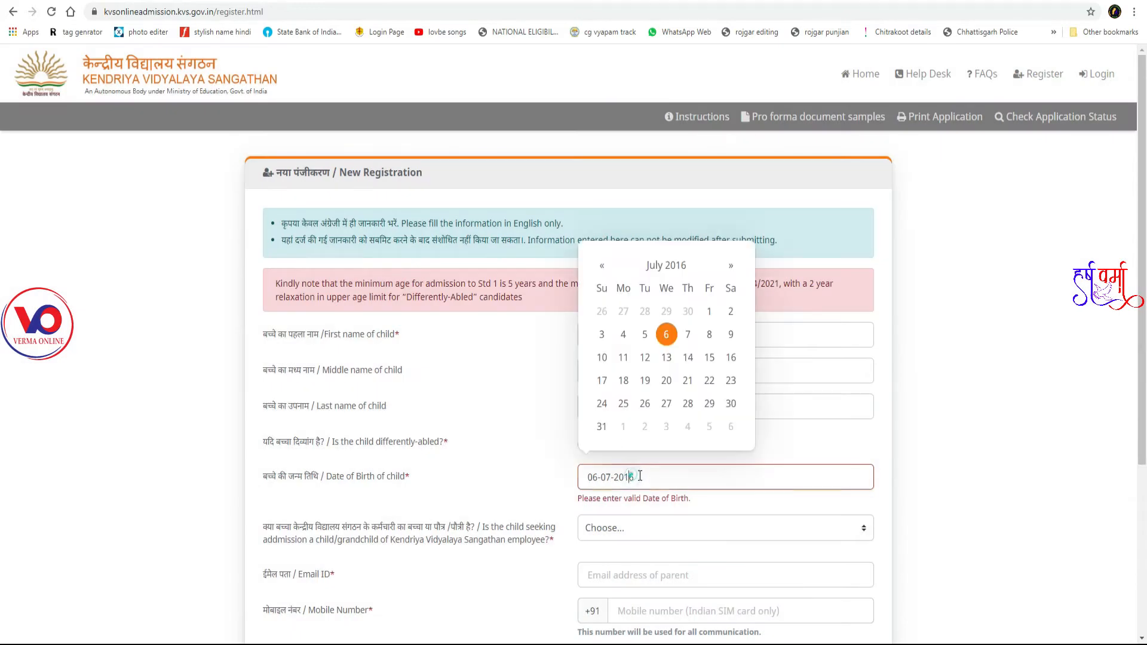
type("5")
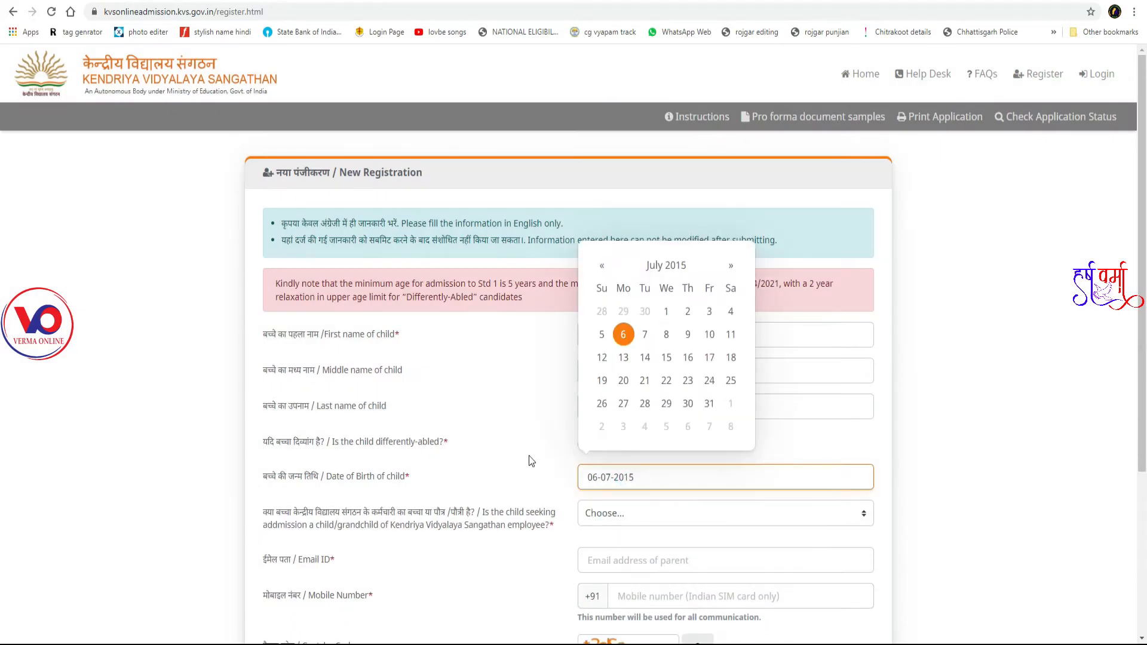
left_click(531, 463)
left_click(621, 458)
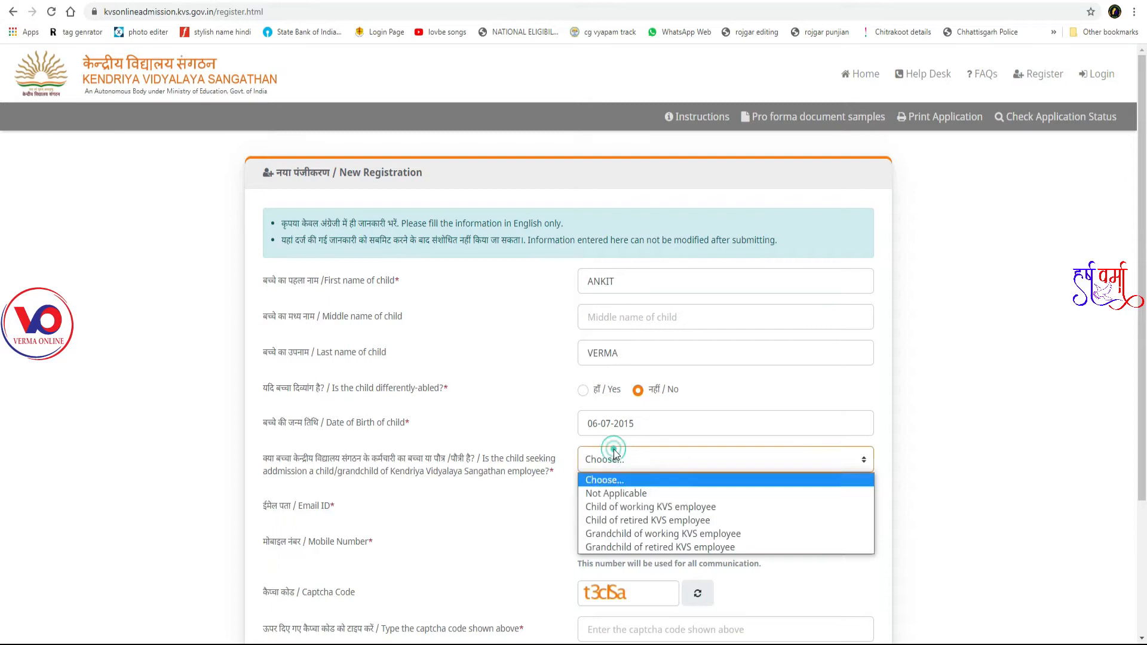
left_click(619, 493)
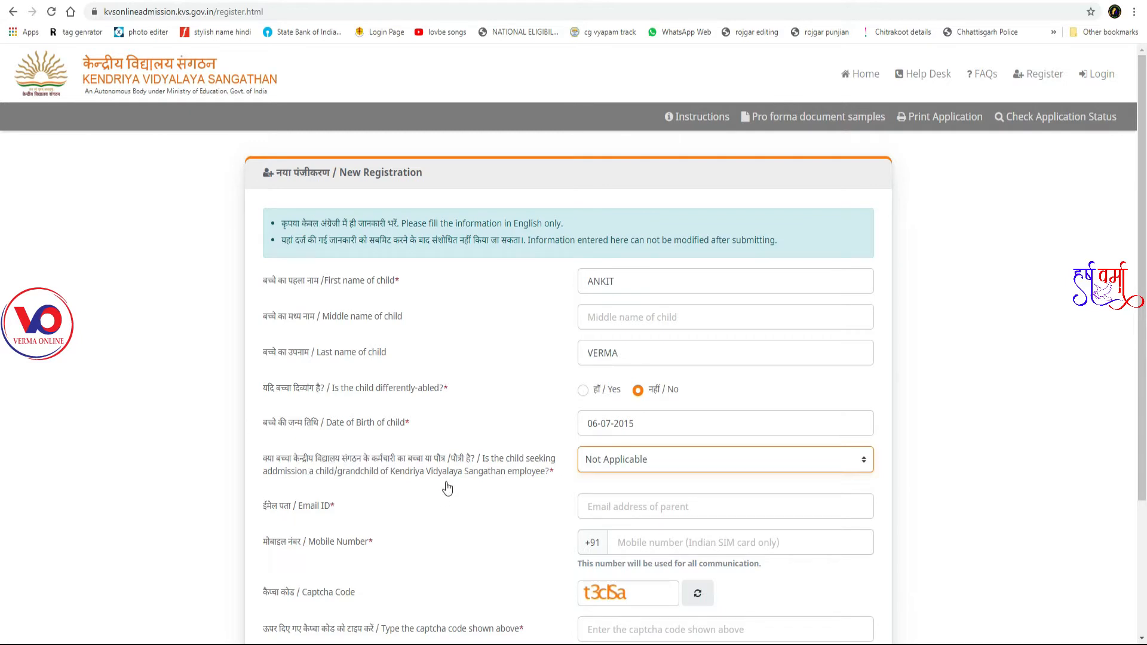
Fill the parent's e-mail and mobile from the saved autofill entry and type the captcha
scroll(616, 403, "down", 2)
left_click(611, 380)
left_click(642, 408)
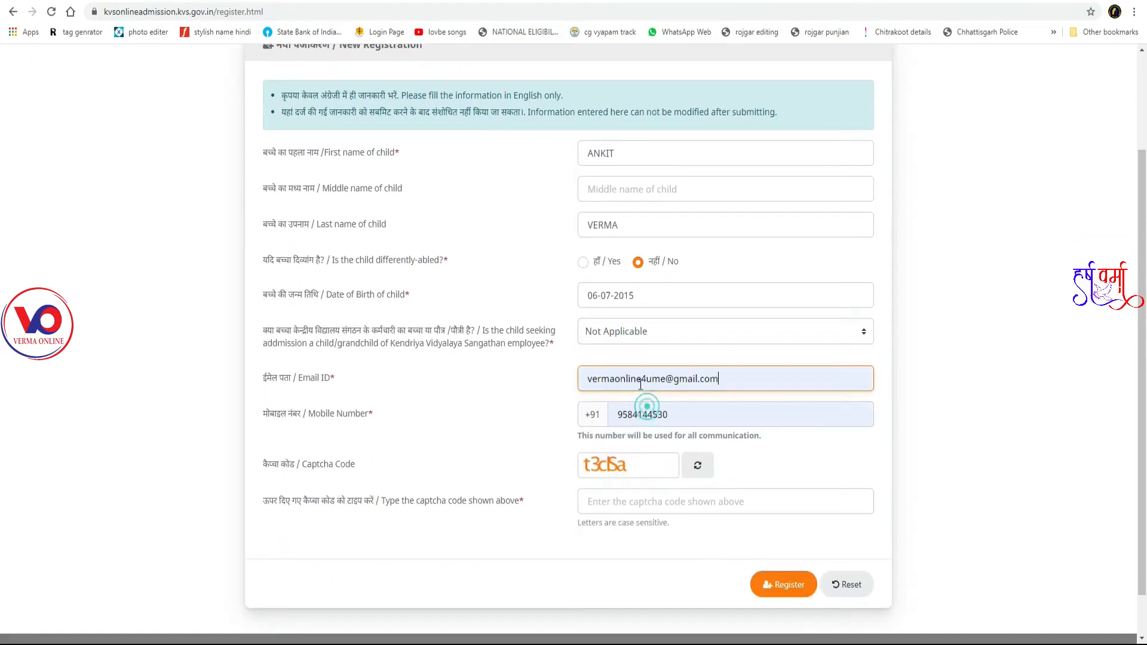
left_click(609, 503)
type("T")
key("BackSpace")
type("t3c")
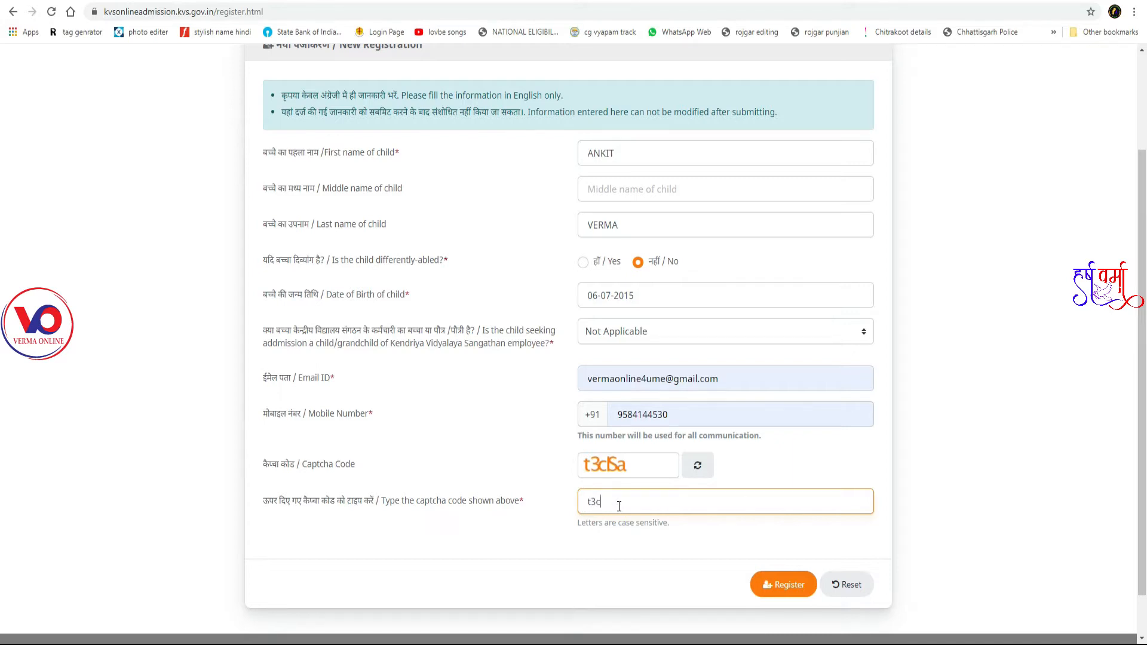
type("lSa")
scroll(555, 325, "up", 2)
scroll(503, 312, "down", 2)
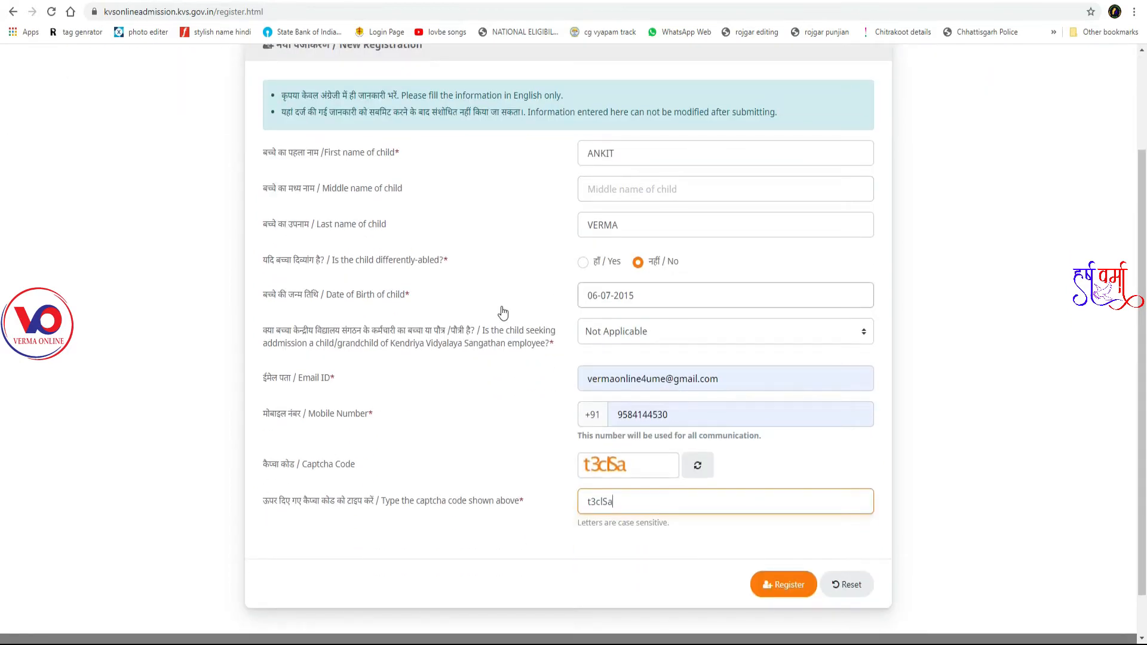
scroll(296, 149, "up", 1)
scroll(386, 113, "down", 1)
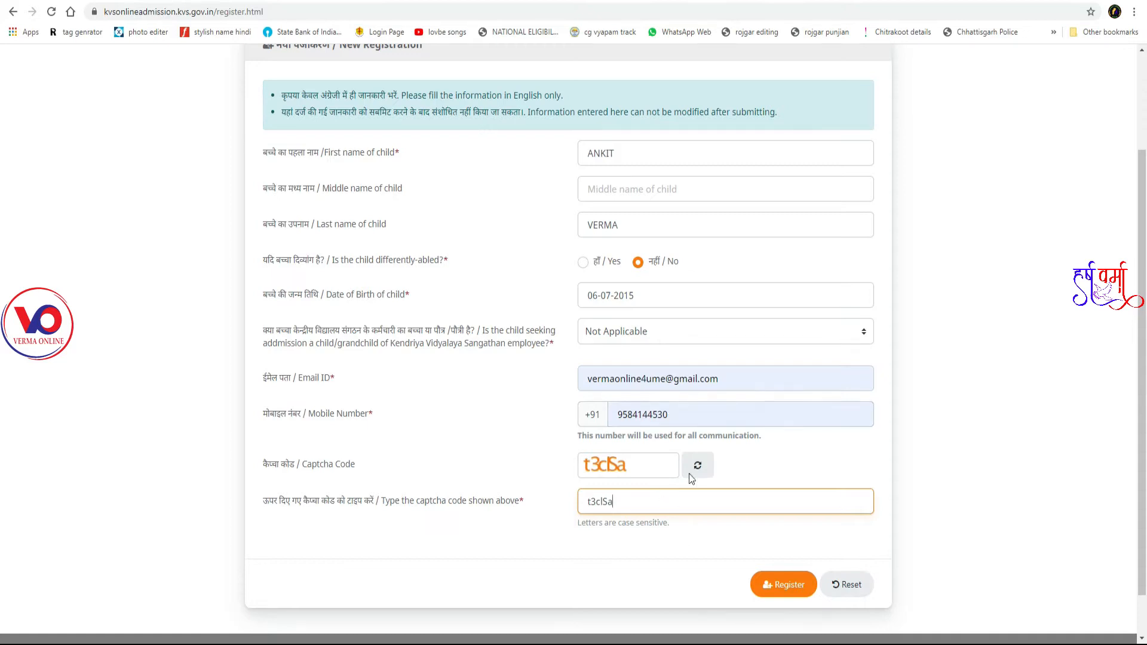
Submit the registration, then re-enter the new captcha after the invalid-captcha alert and submit again
left_click(781, 585)
left_click(563, 412)
scroll(629, 535, "down", 1)
left_click(598, 449)
type("jDCHhL")
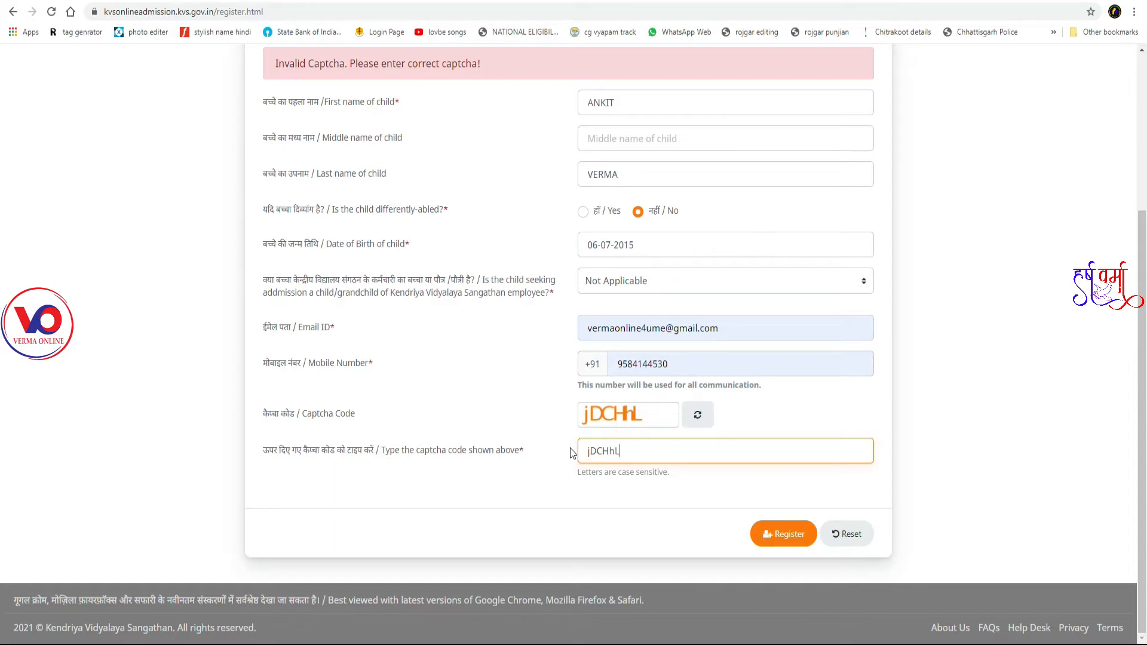
left_click(790, 536)
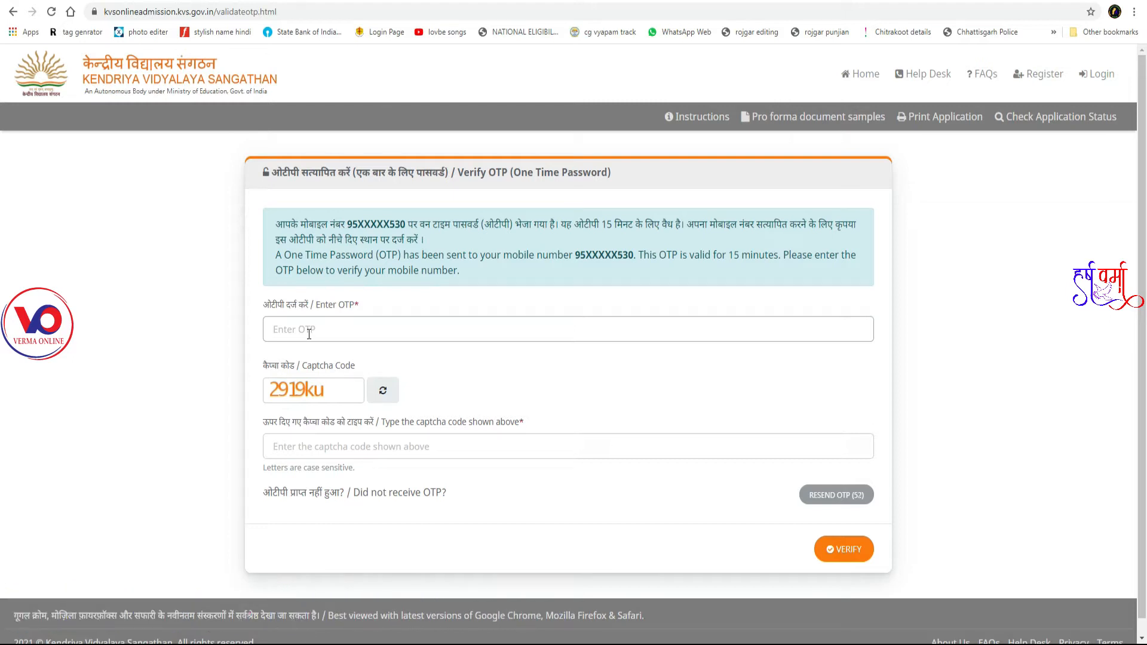
Enter the received OTP and the displayed captcha code on the Verify OTP form
left_click(308, 331)
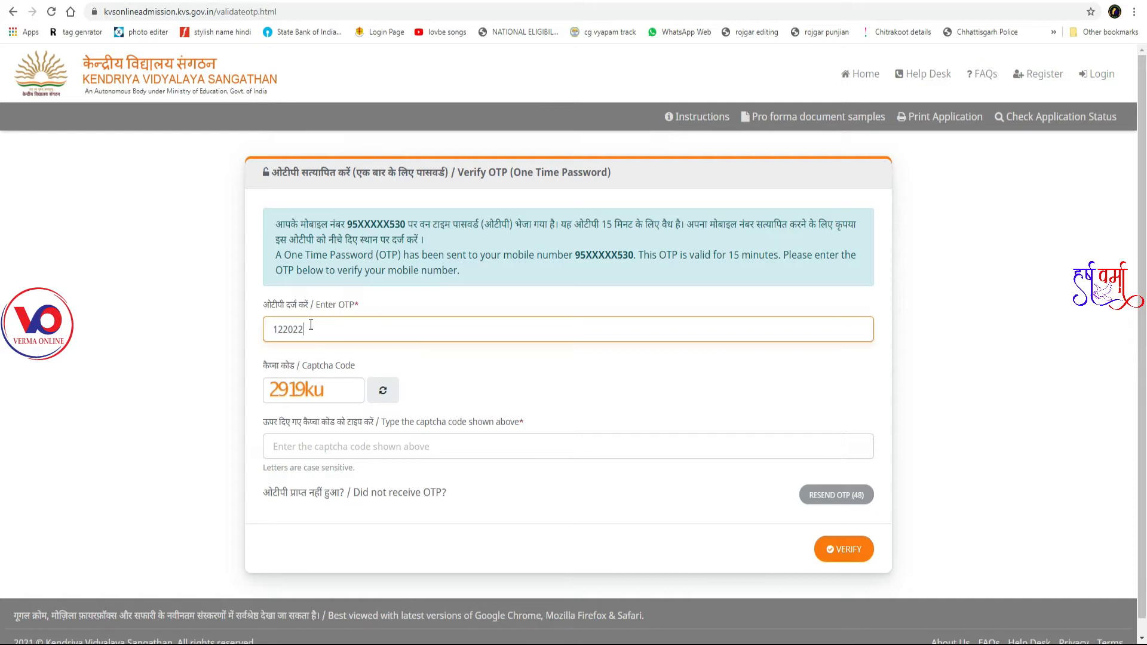
left_click(305, 448)
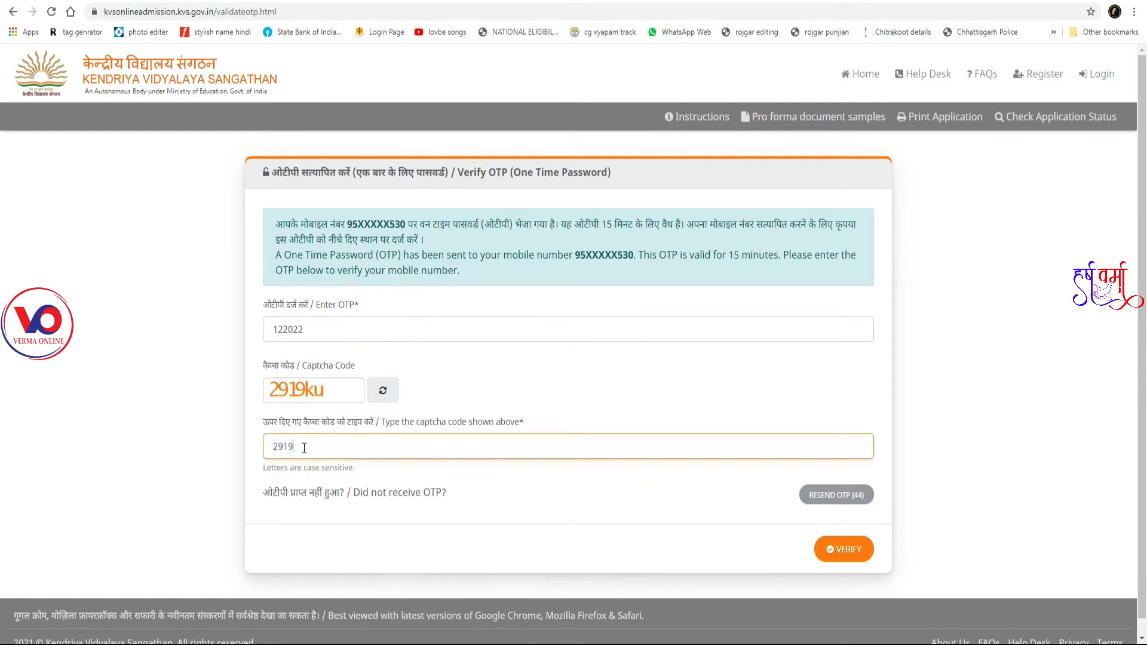
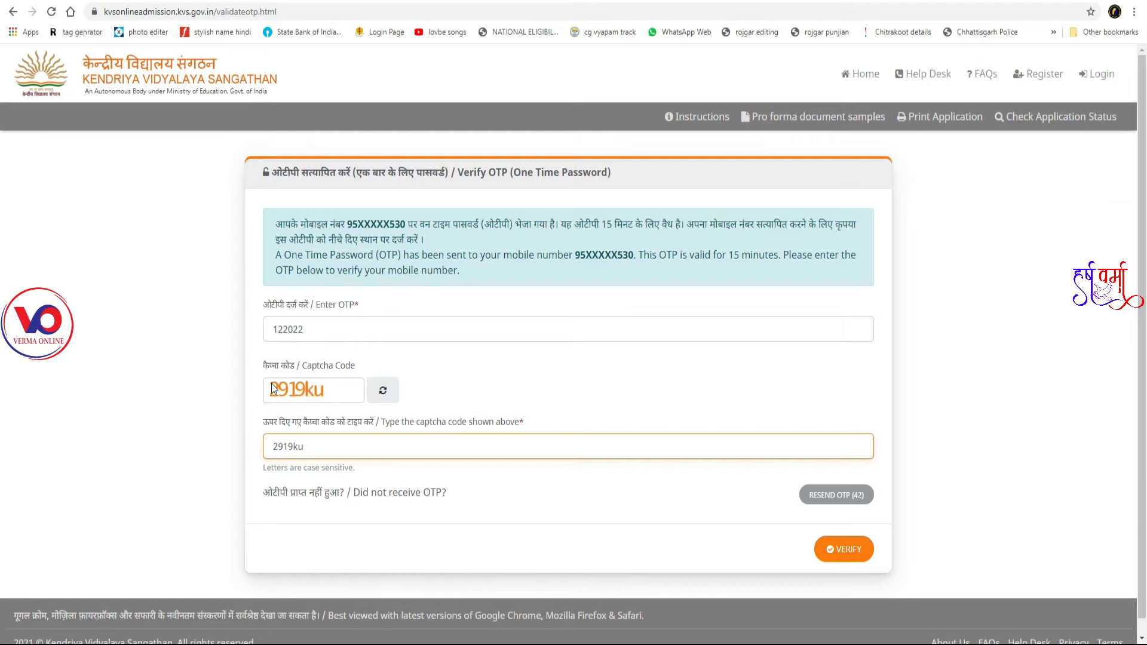
Verify the OTP and save the registration details page as a PDF named '11'
left_click(851, 550)
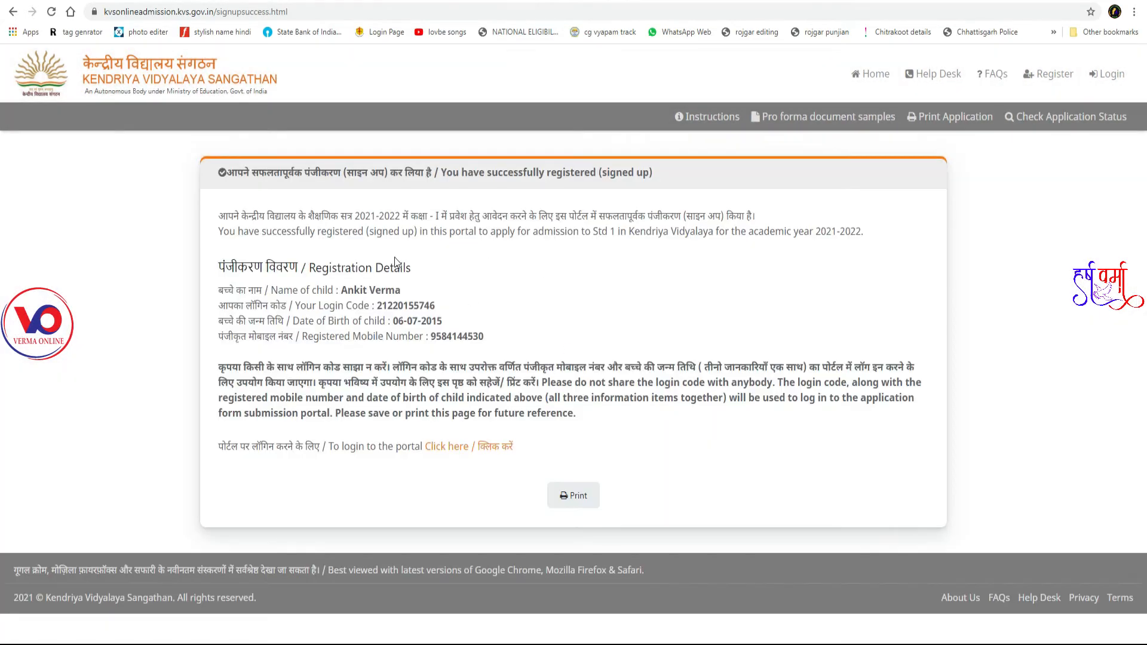
left_click(570, 497)
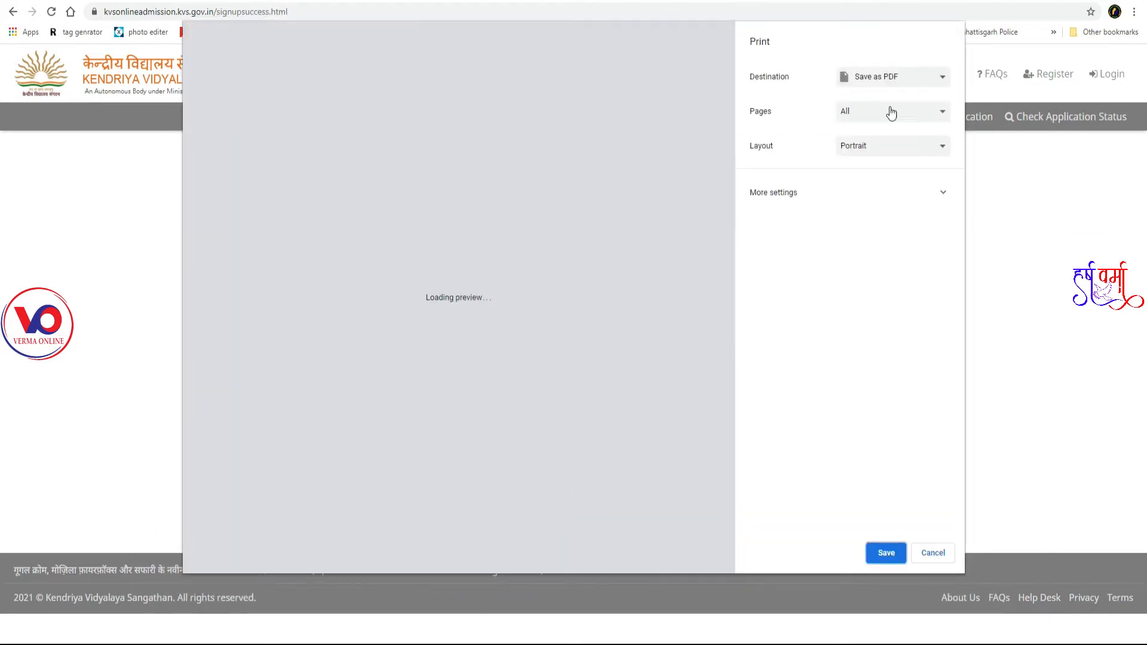
left_click(887, 553)
type("11")
key("Return")
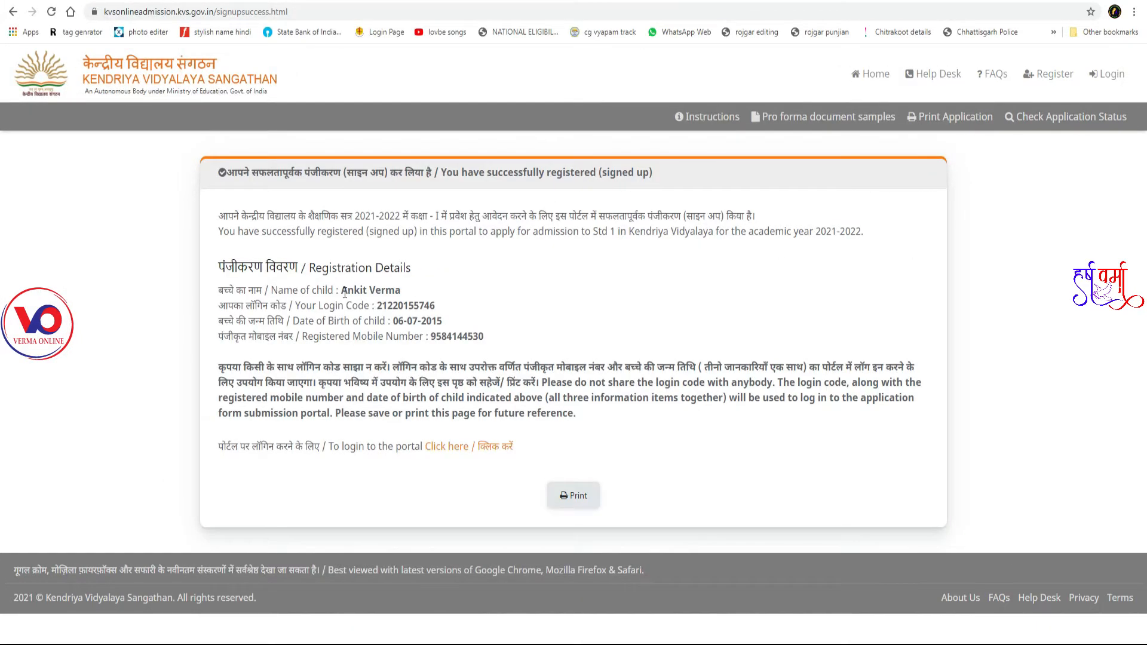
Copy the login code from the registration details
left_click_drag(344, 292, 435, 306)
right_click(429, 307)
left_click(436, 311)
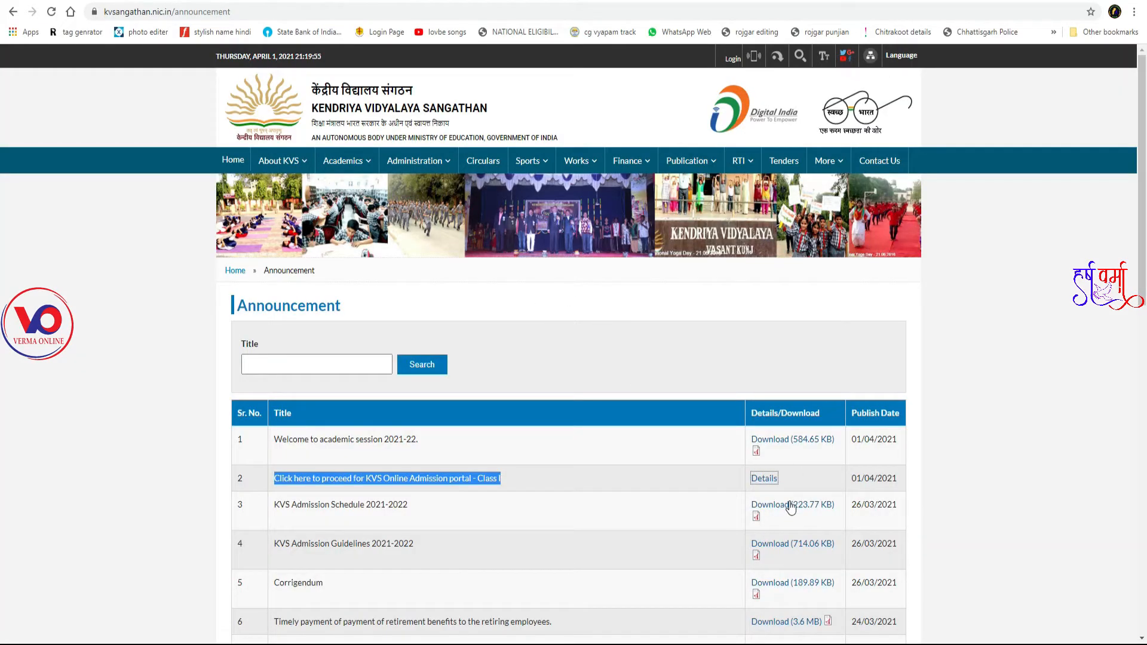
Follow the announcement's Details link back to the admission portal, accepting the redirect
left_click(788, 501)
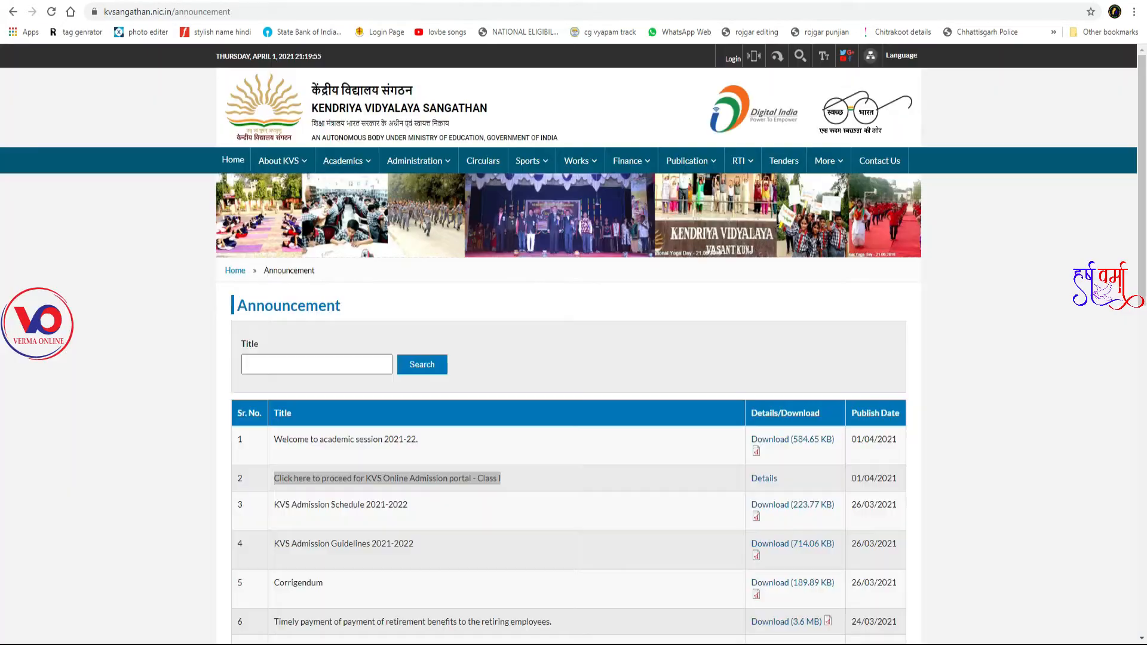
left_click(764, 478)
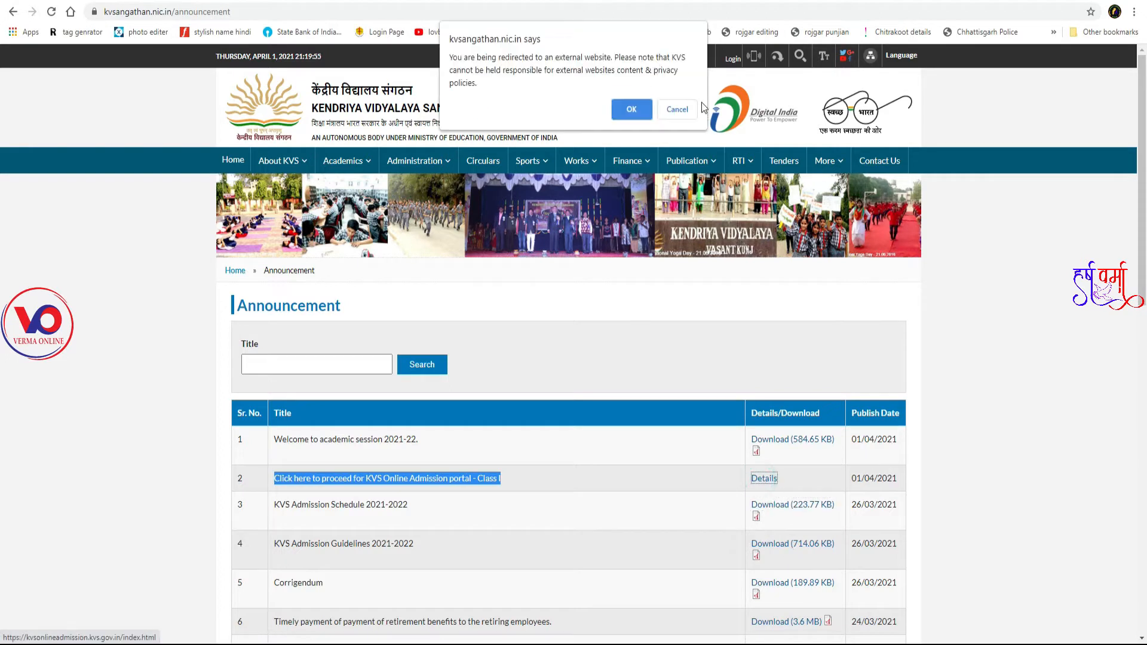
left_click(634, 109)
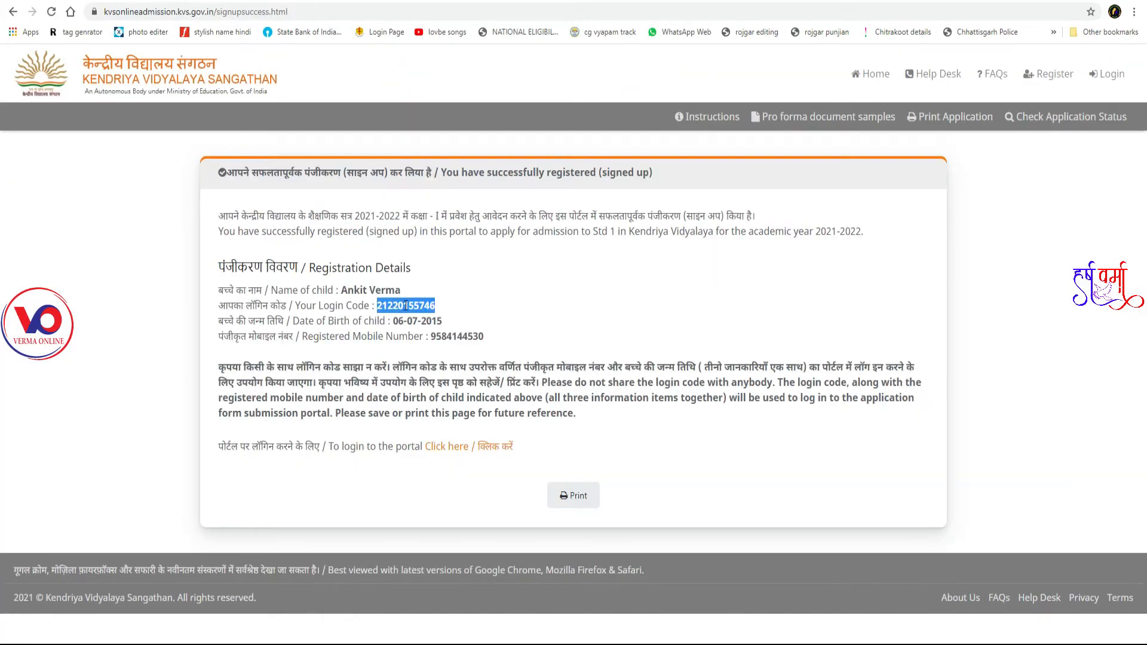
Copy the login code from the registration success page
right_click(405, 307)
left_click(428, 316)
right_click(439, 312)
left_click(440, 314)
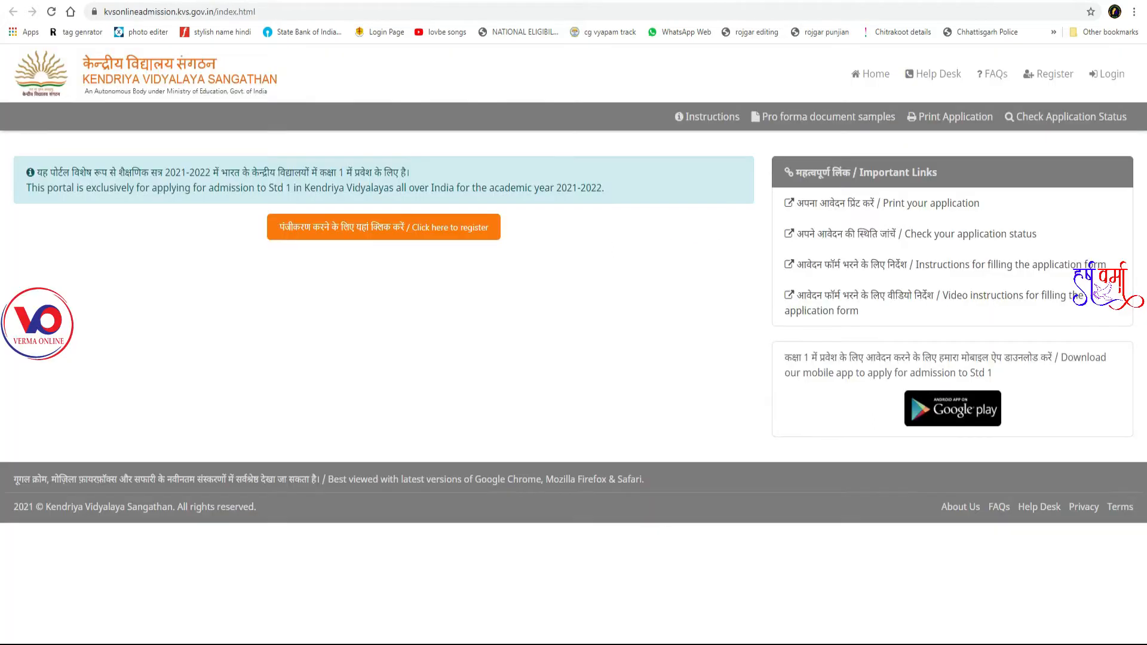
Log in with the pasted login code, child's date of birth, registered mobile number and captcha
triple_click(1126, 72)
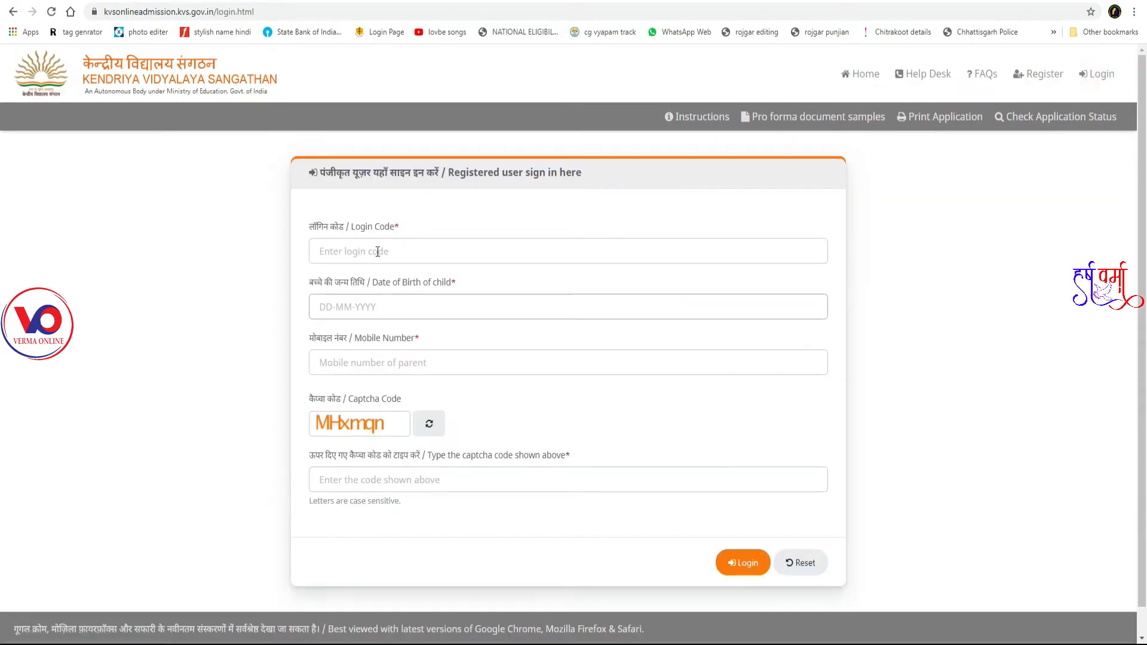
left_click(356, 253)
key("ctrl+v")
key("Tab")
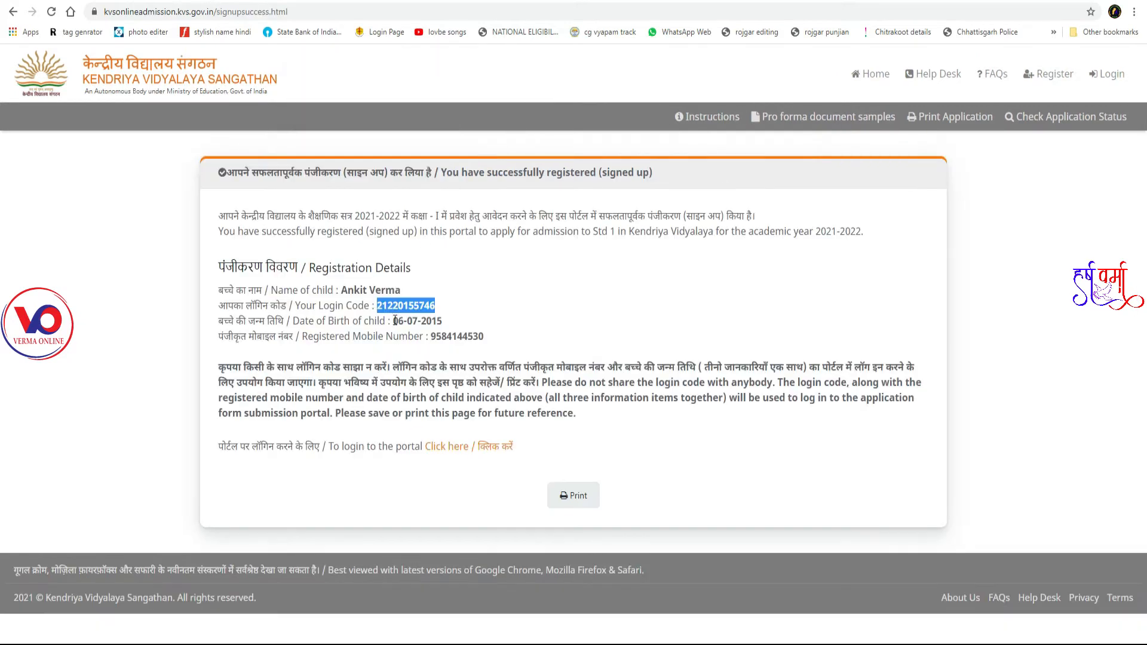
left_click_drag(393, 321, 443, 321)
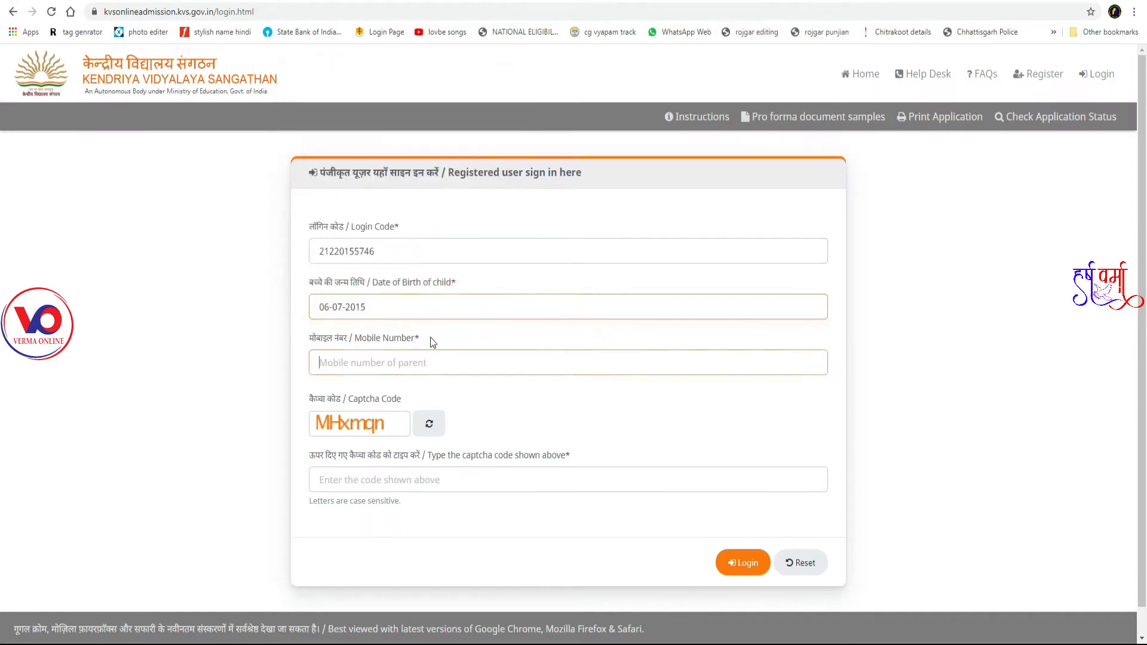
left_click(367, 361)
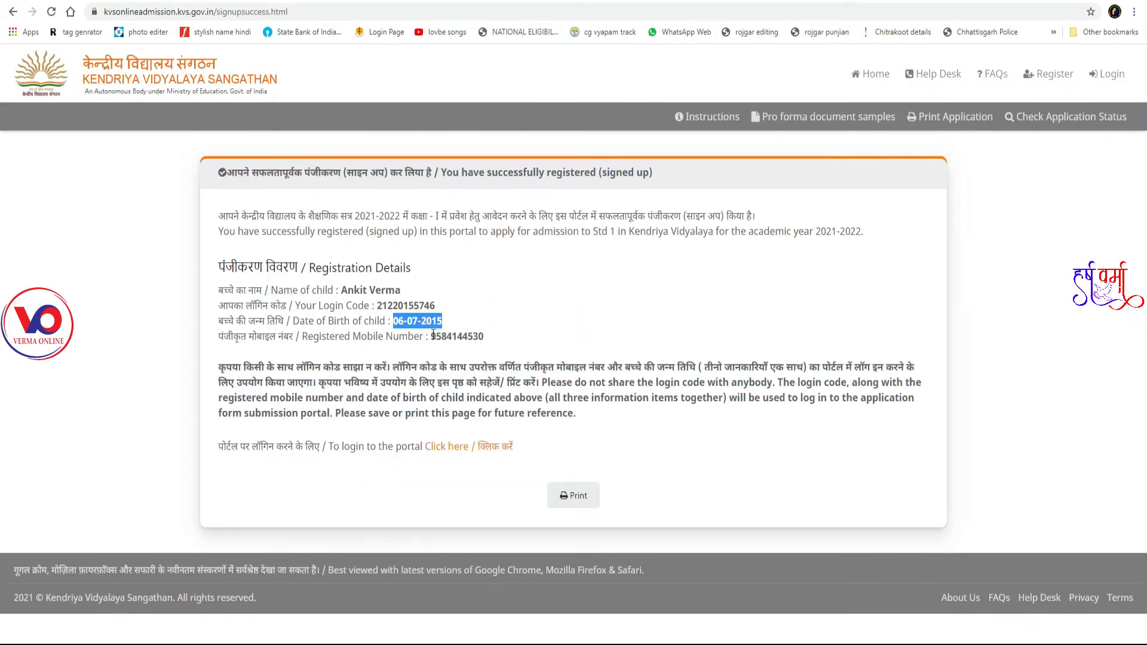
double_click(436, 337)
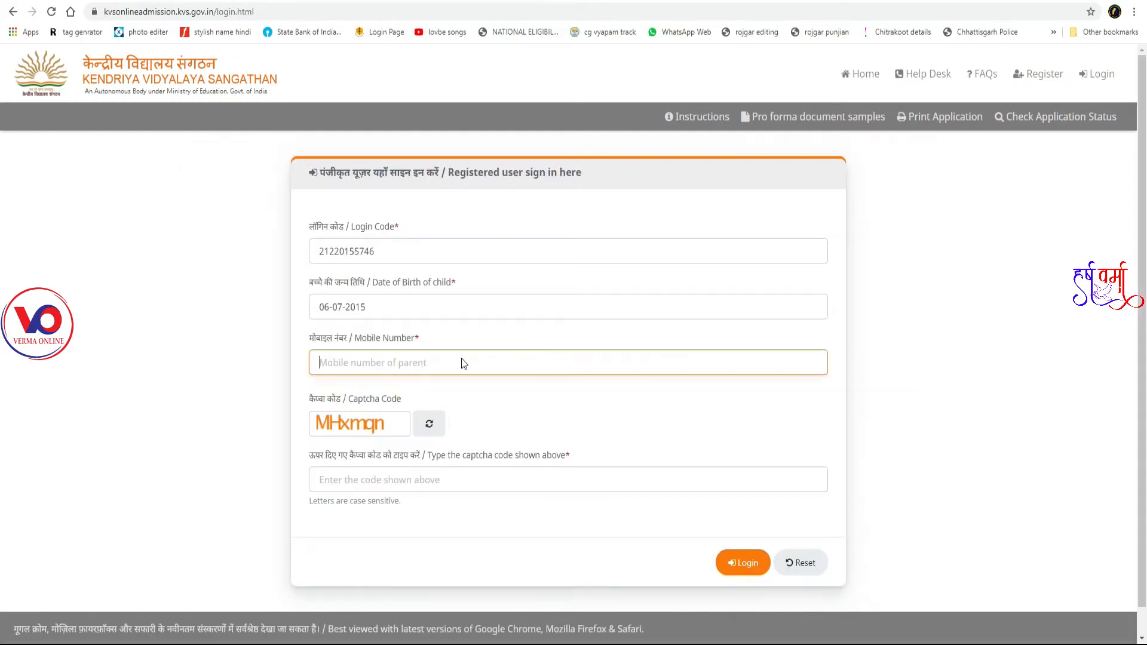
key("ctrl+v")
left_click(333, 479)
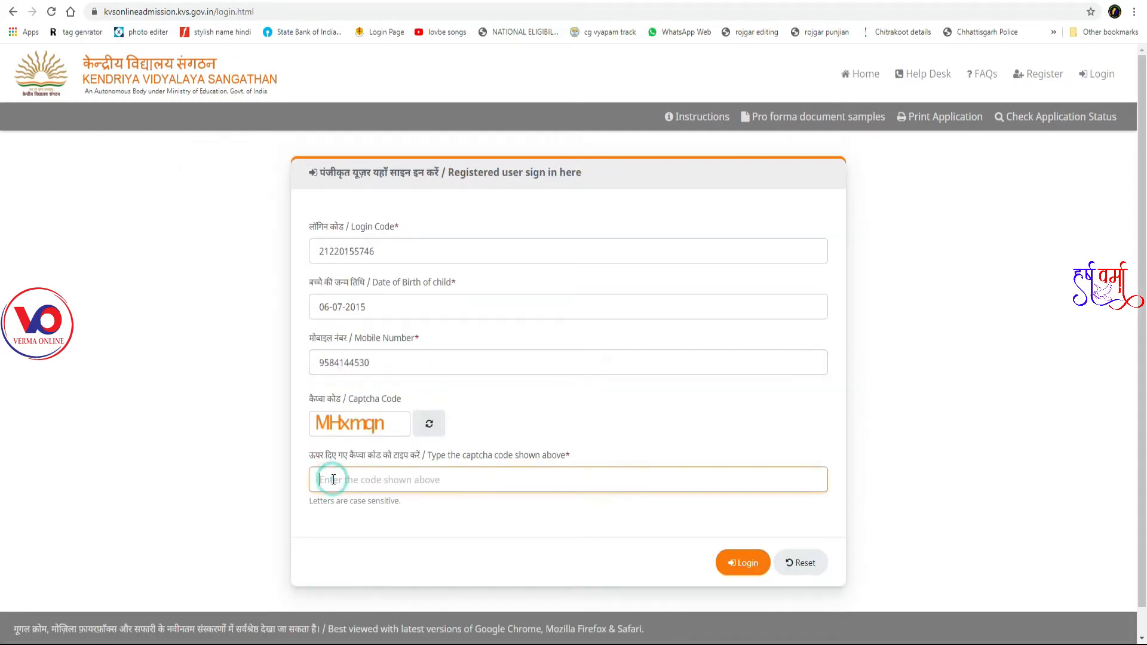
type("MHxmqn")
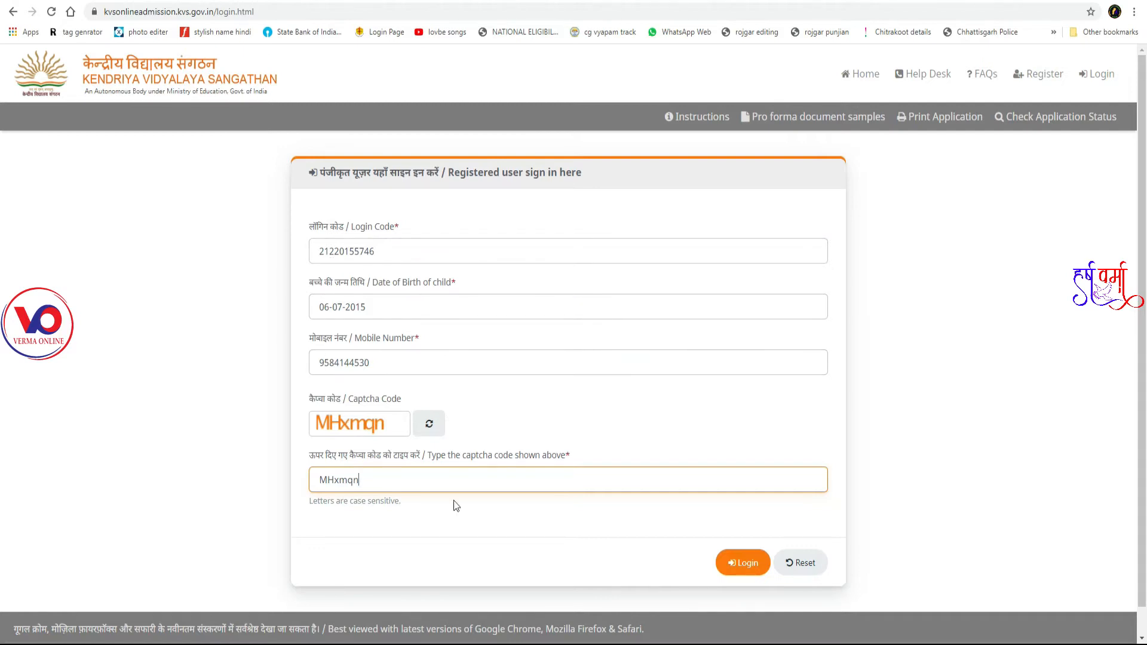
left_click(746, 572)
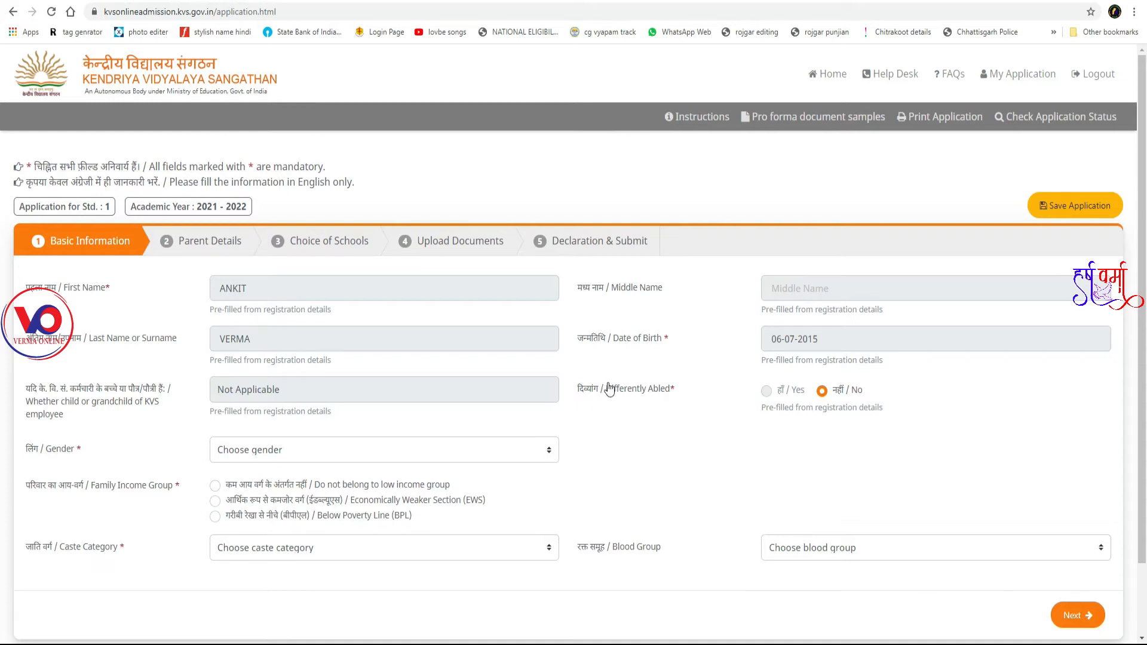
Try the child's gender as Male, then as Female, in the Gender dropdown
scroll(608, 382, "down", 2)
left_click_drag(24, 369, 77, 369)
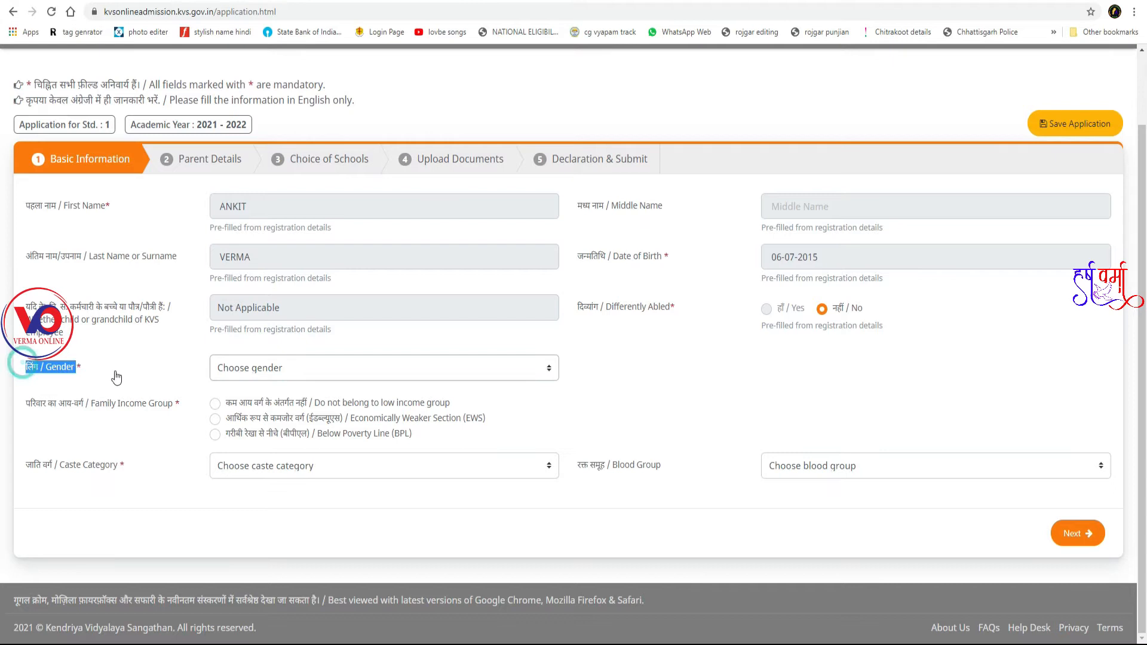
left_click(348, 367)
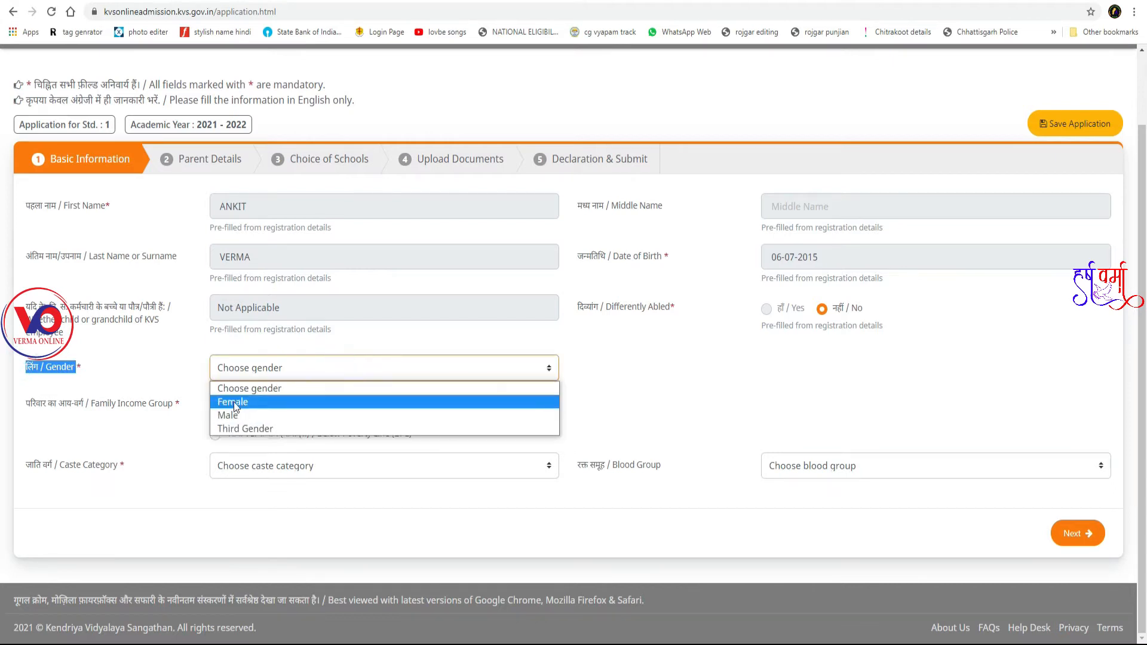
left_click(228, 414)
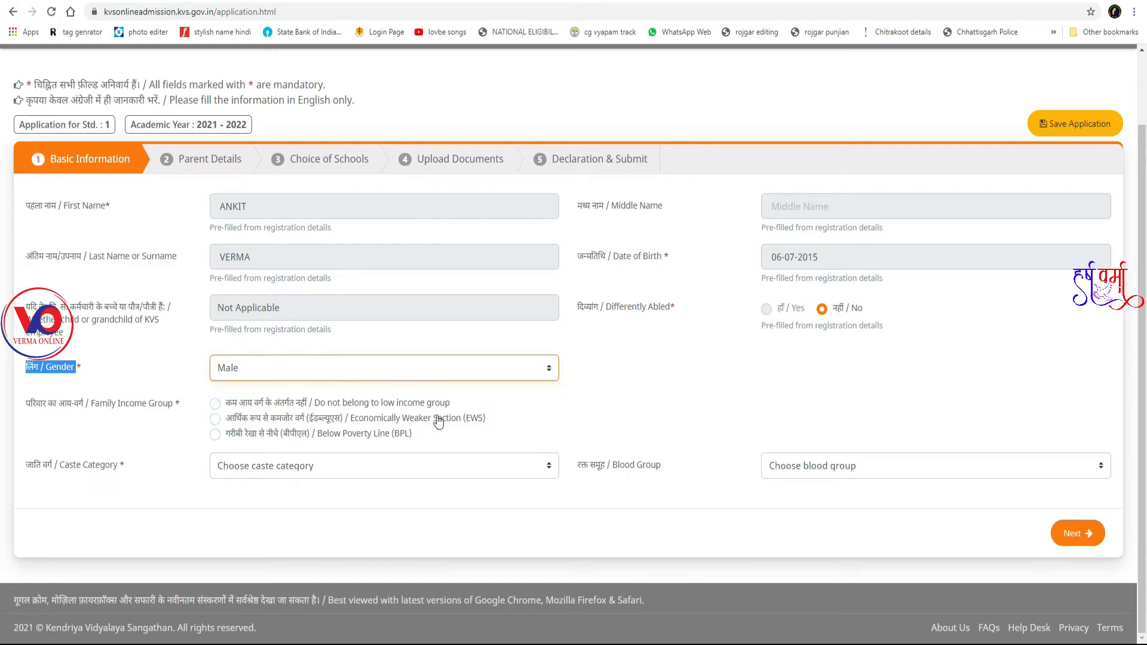
left_click(412, 381)
left_click(261, 400)
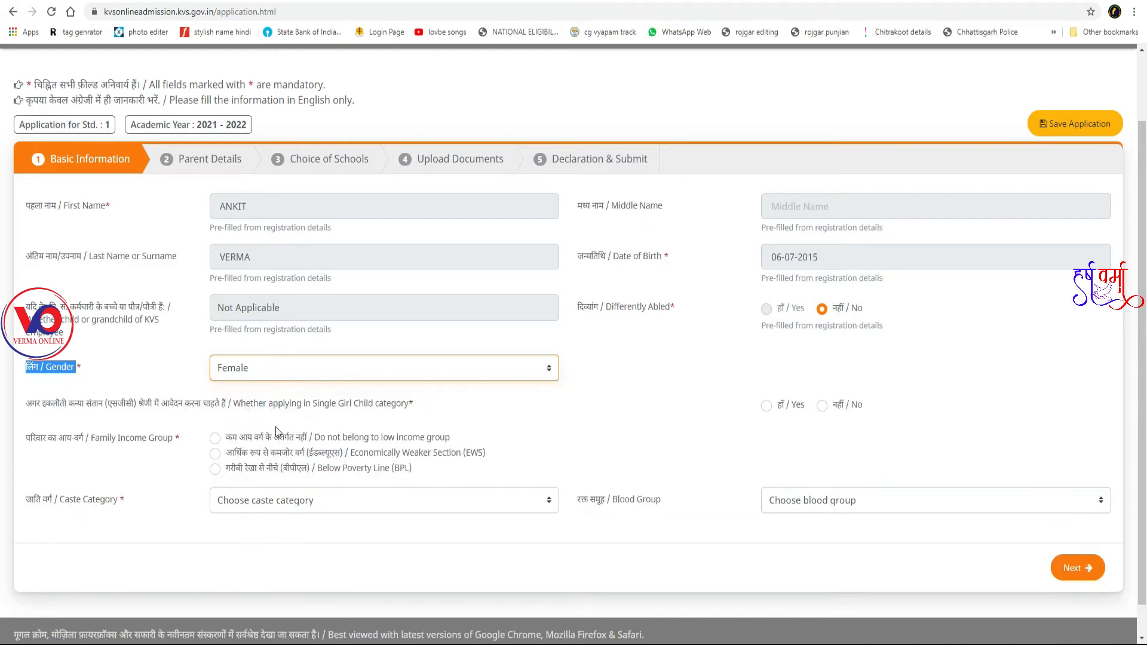
Answer Yes to Single Girl Child, then switch the gender back to Male
left_click_drag(31, 405, 250, 407)
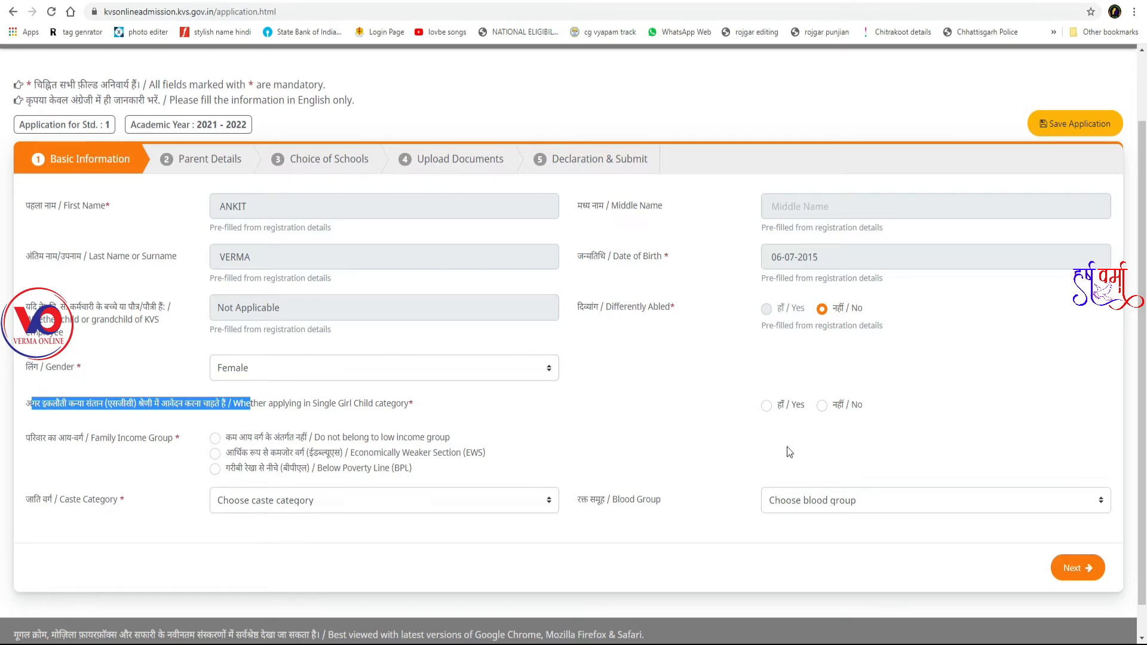
left_click(767, 406)
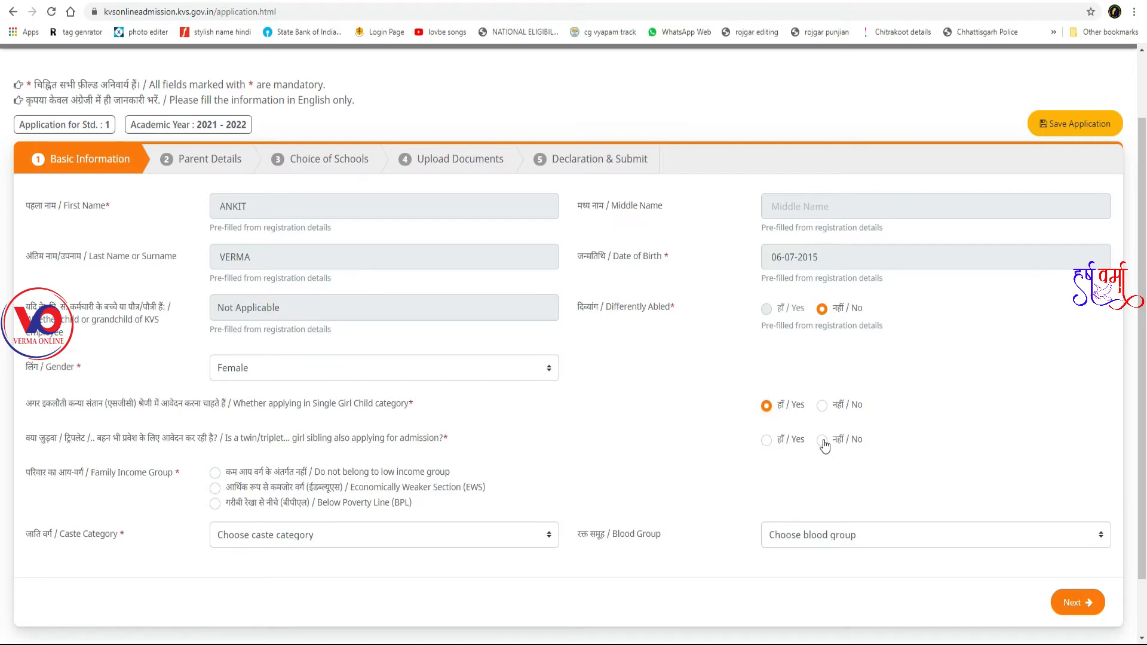
left_click(328, 372)
left_click(249, 416)
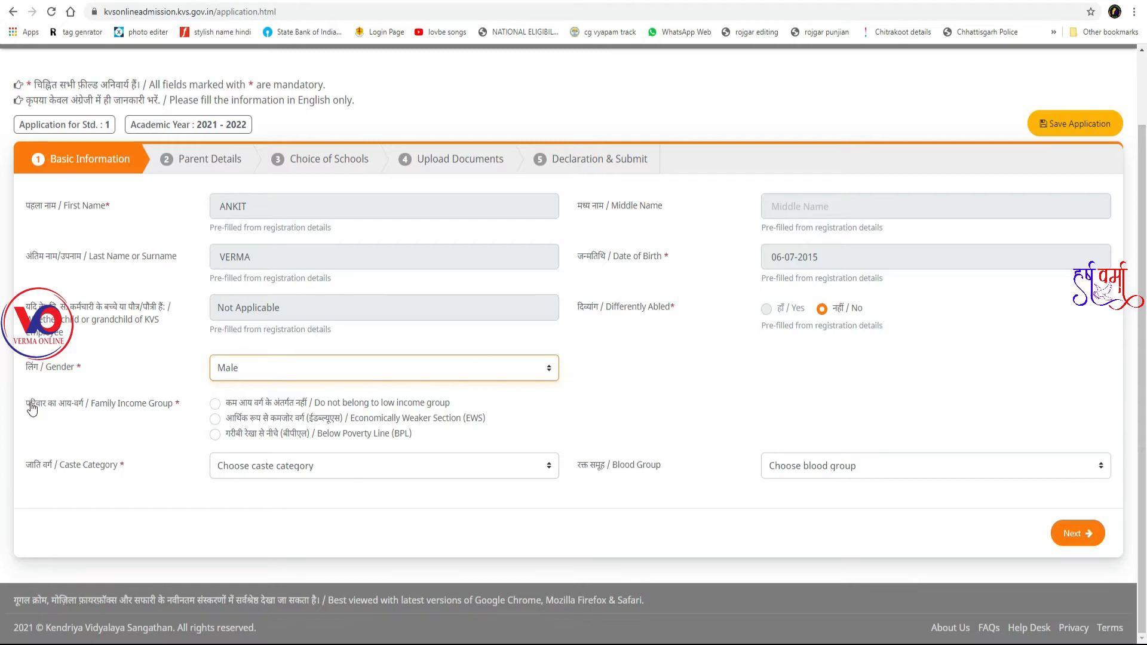
left_click_drag(90, 403, 173, 405)
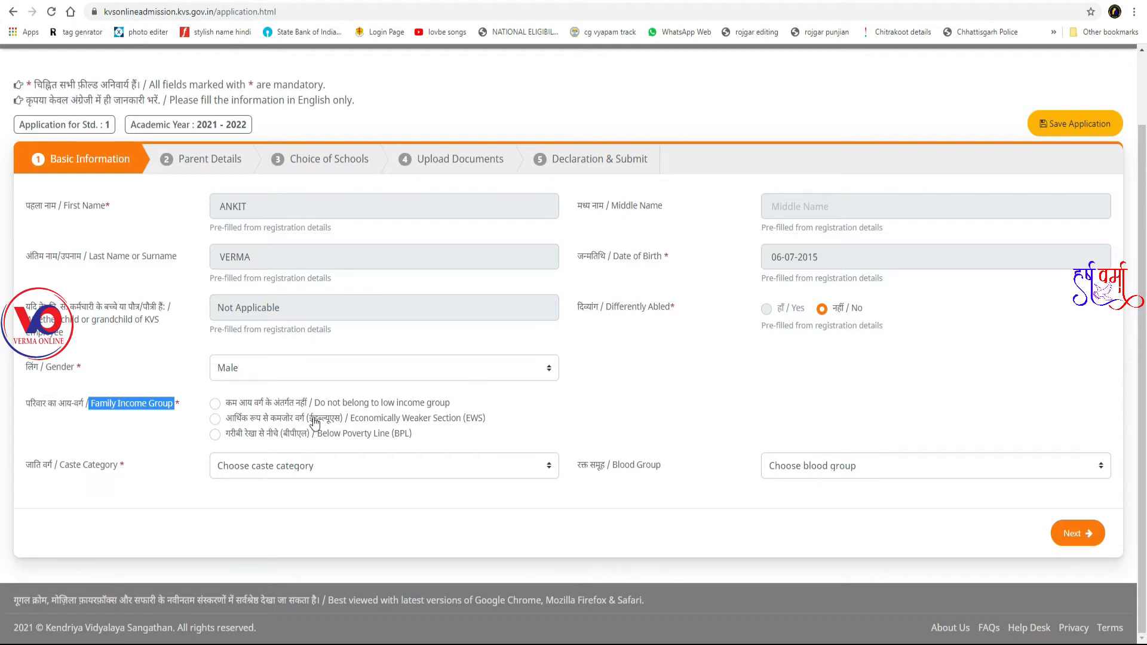
Try BPL and EWS, then set Family Income Group to 'Do not belong to low income group'
left_click(228, 439)
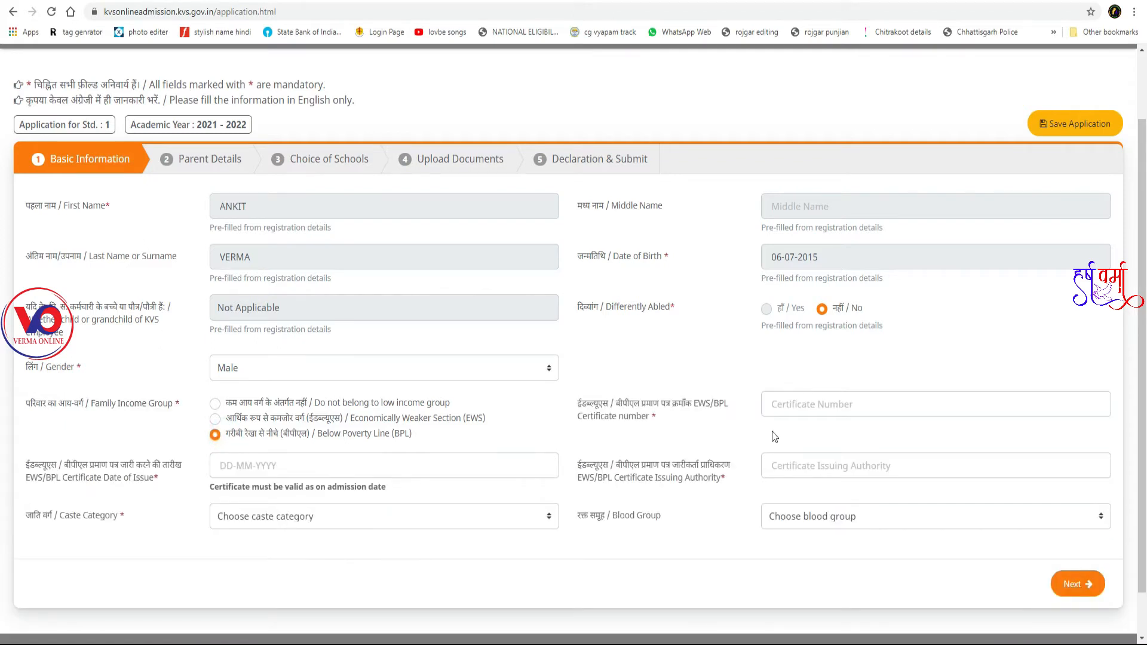
left_click(836, 403)
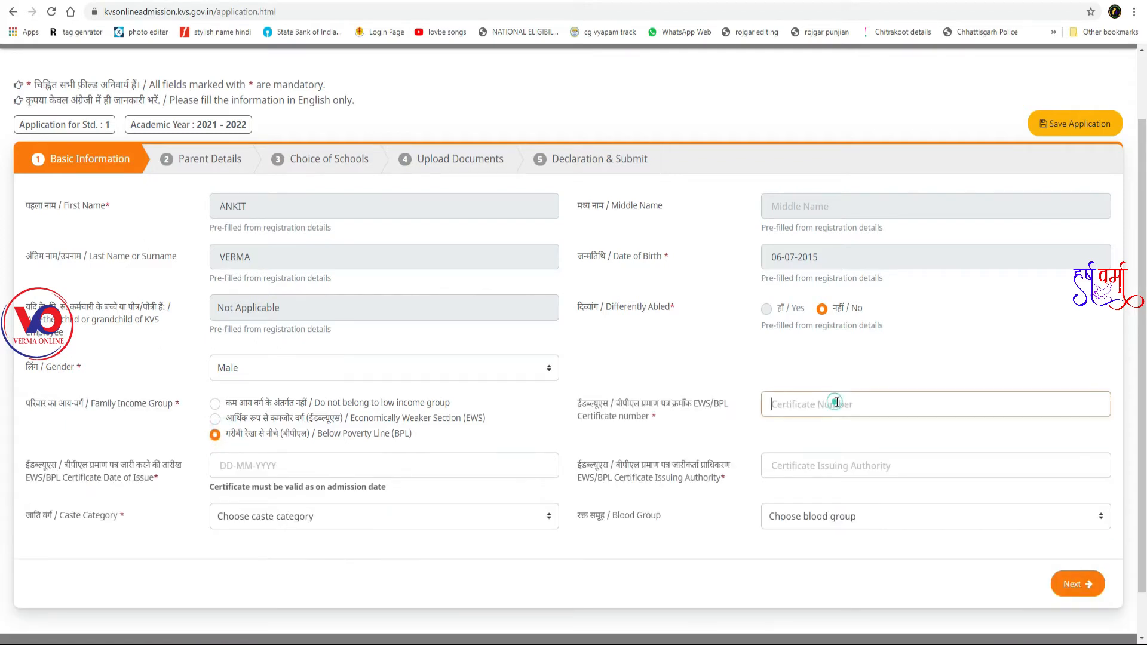
left_click(294, 463)
left_click(834, 471)
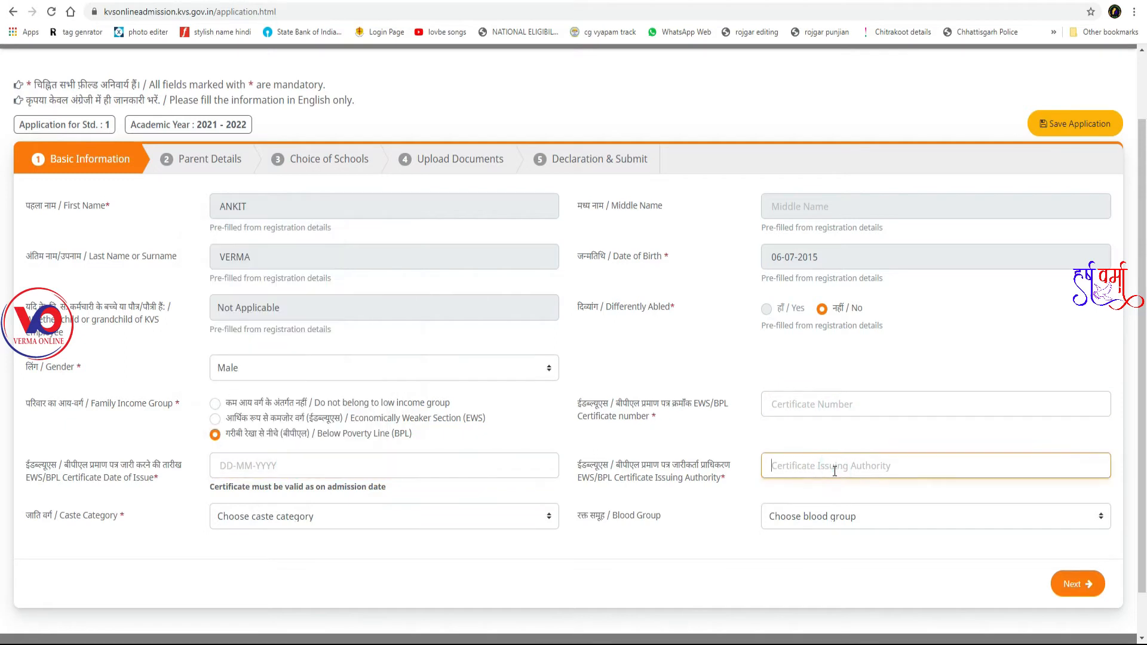
left_click(321, 521)
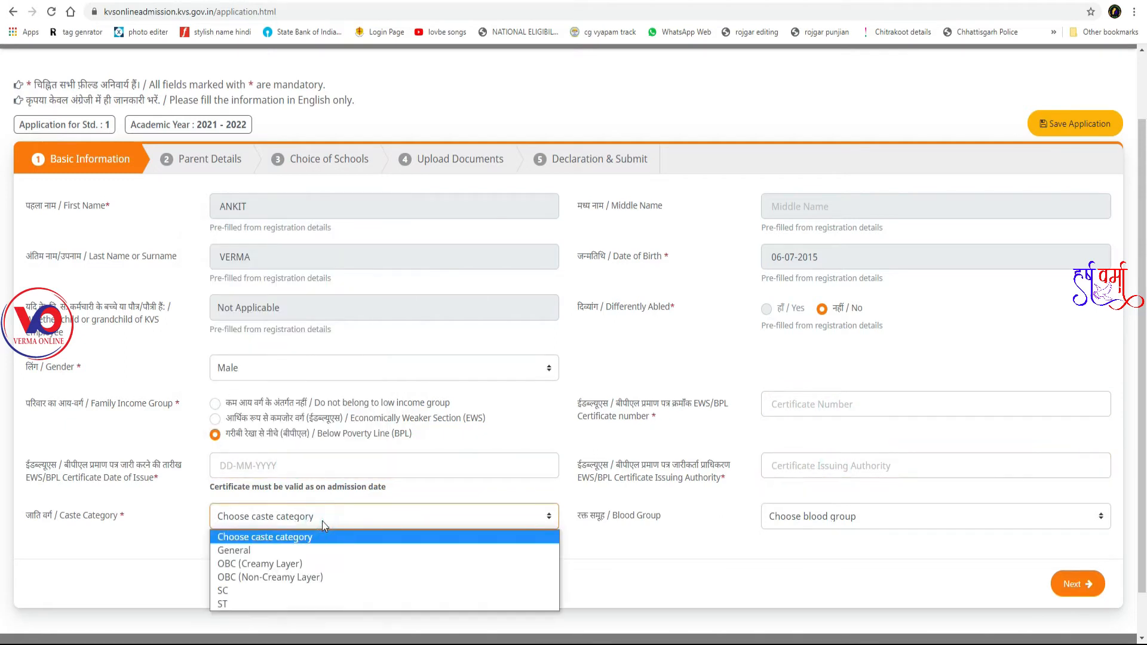
left_click(814, 519)
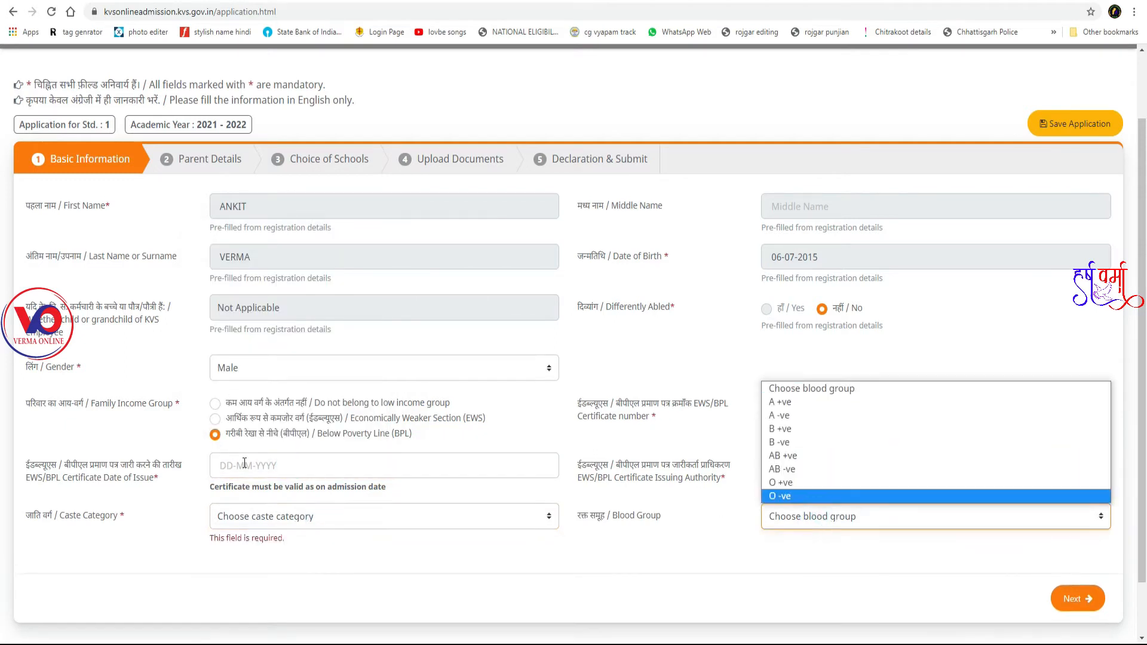
left_click(216, 423)
left_click(216, 423)
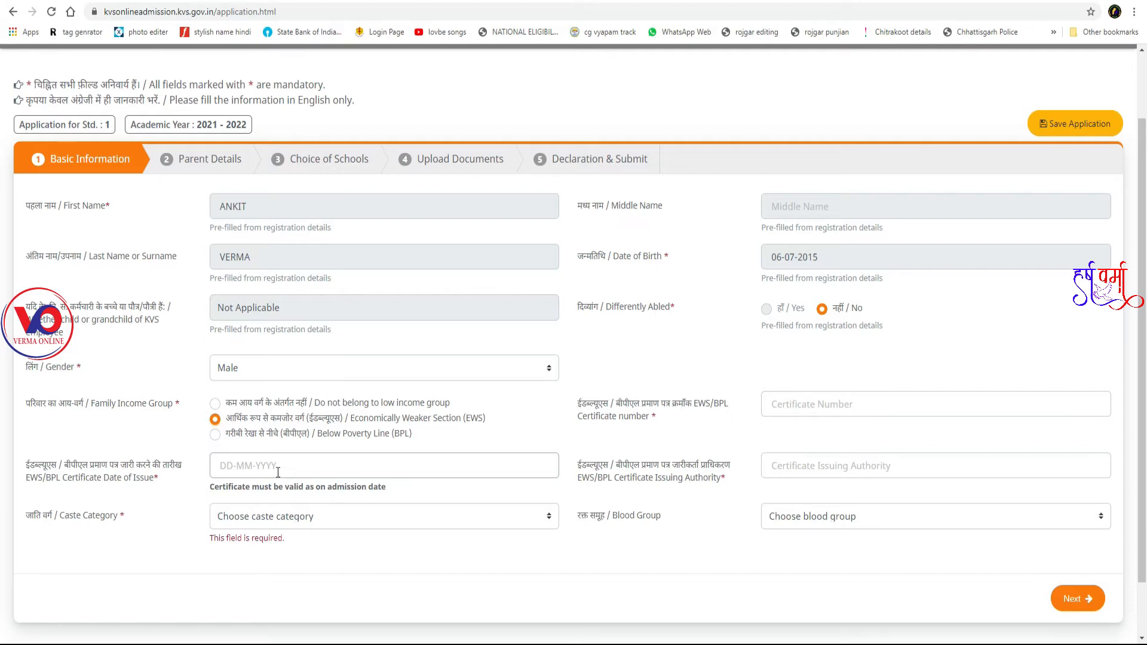
left_click(217, 404)
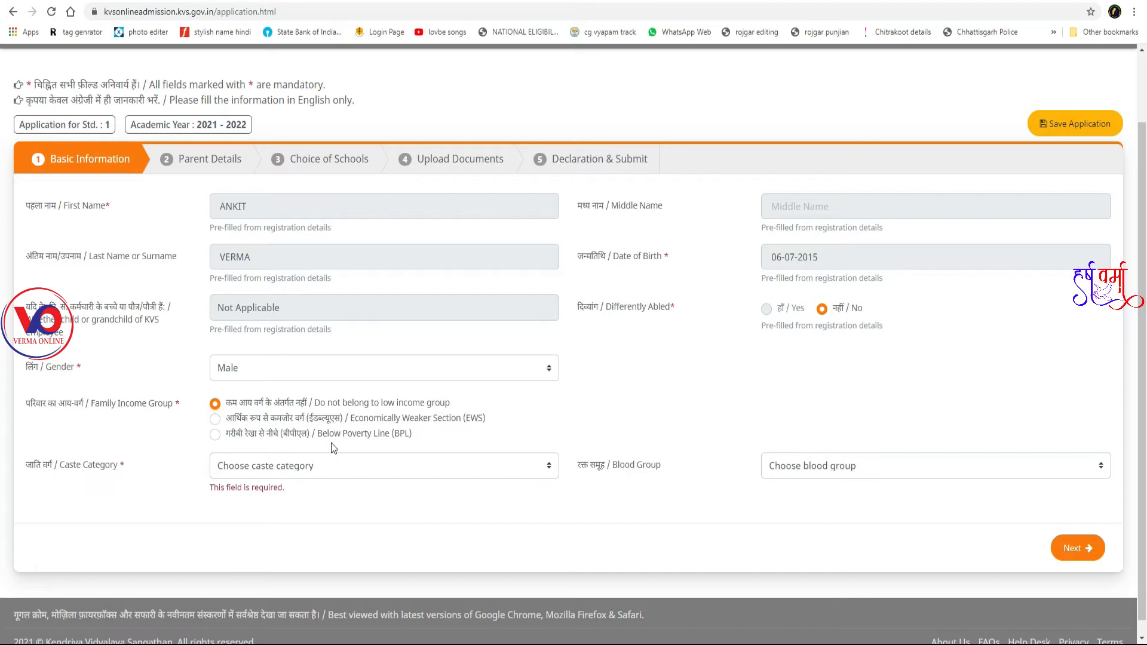
Choose caste category ST and blood group B +ve, then continue to Parent Details
left_click(311, 469)
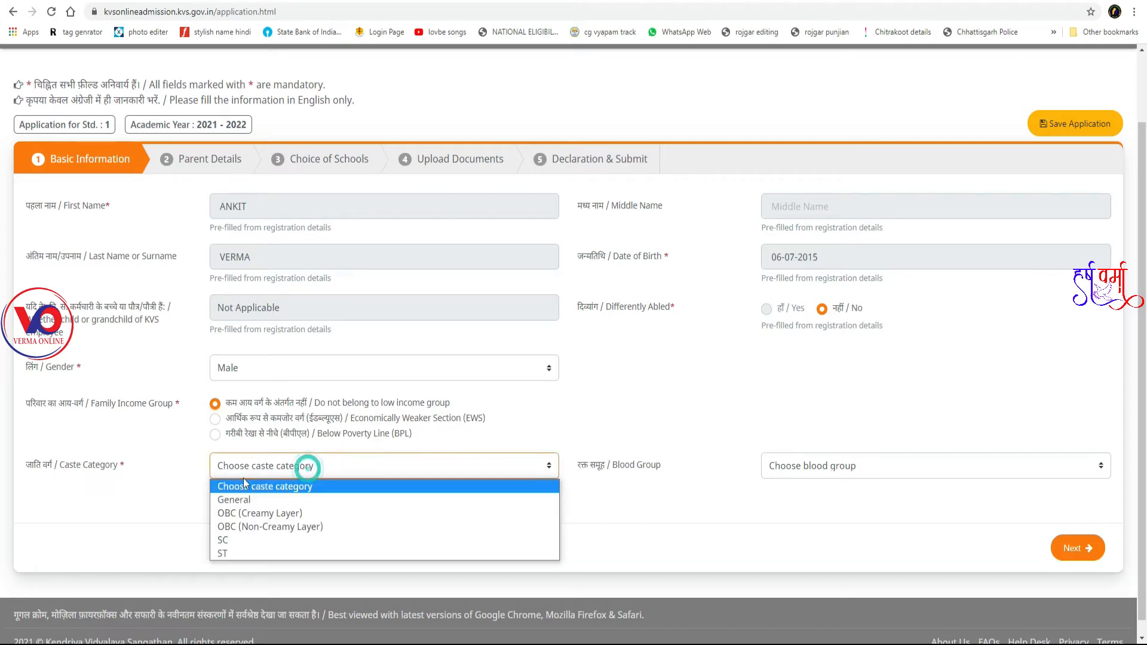
left_click(228, 554)
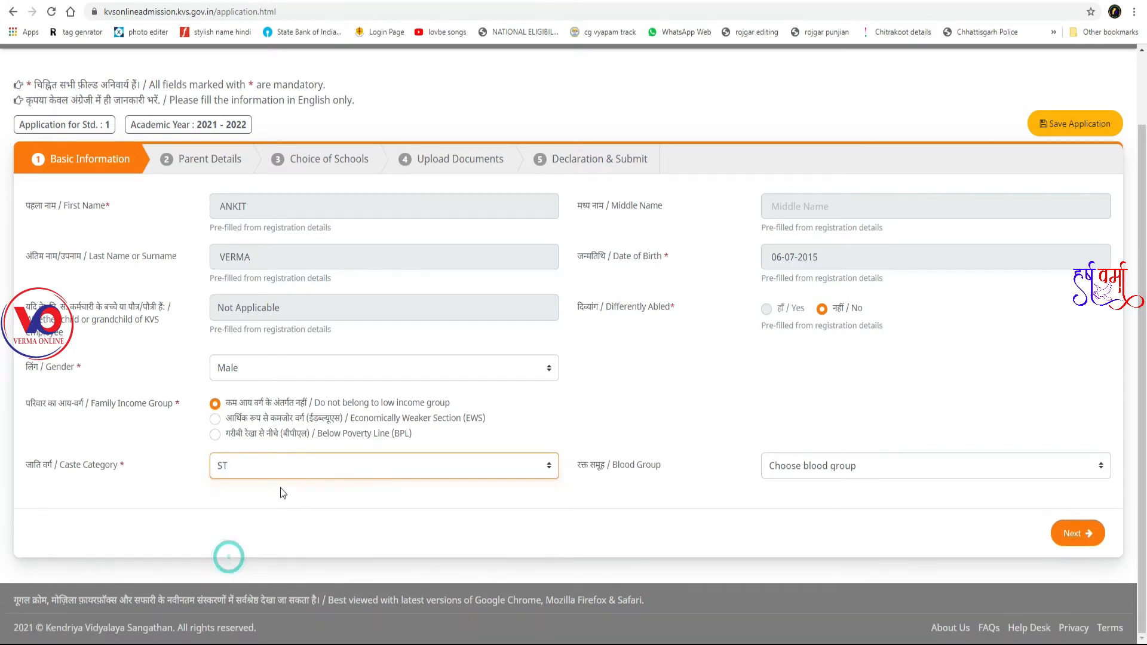
left_click(840, 469)
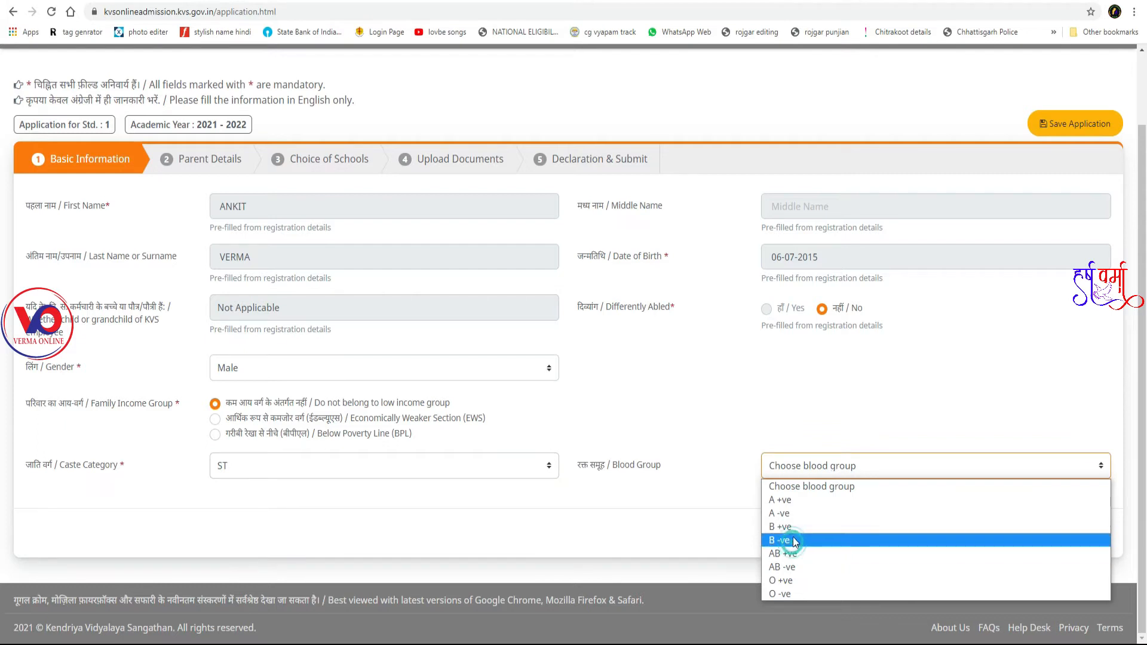
left_click(795, 531)
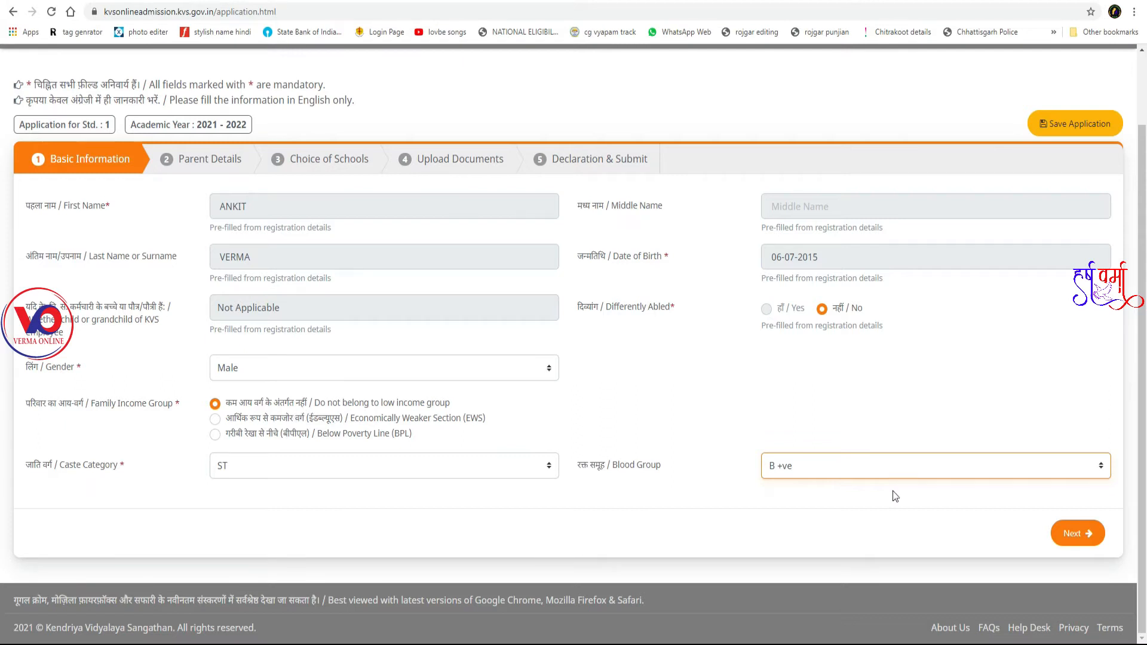
left_click(1078, 538)
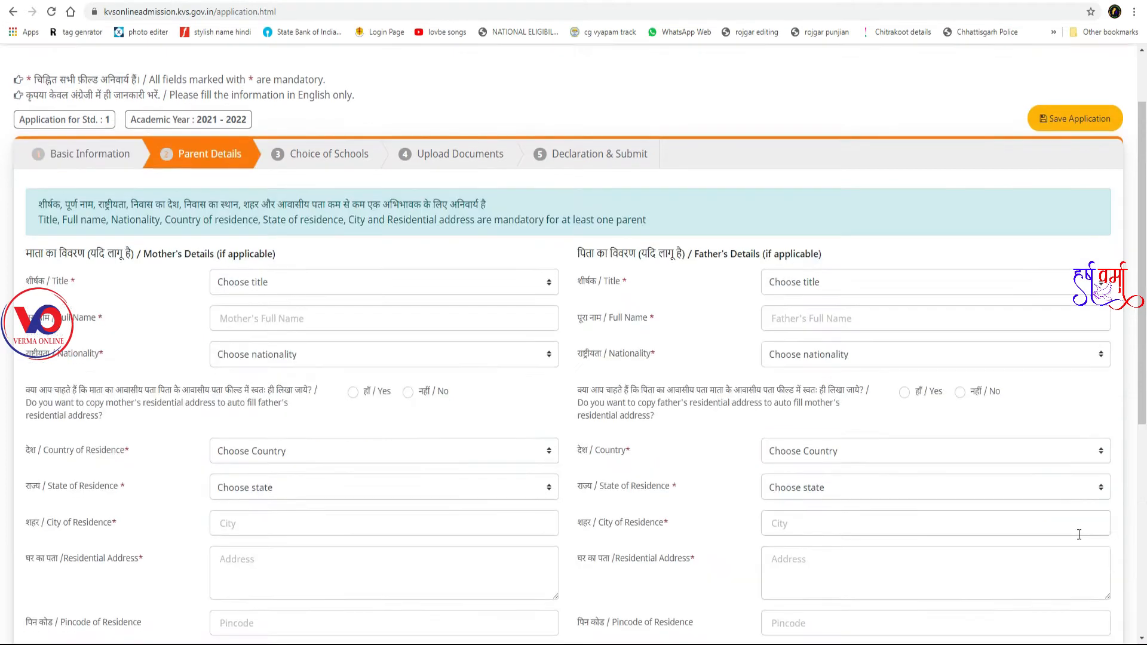
Set the father's title to Mr. and enter his full name
scroll(496, 371, "down", 3)
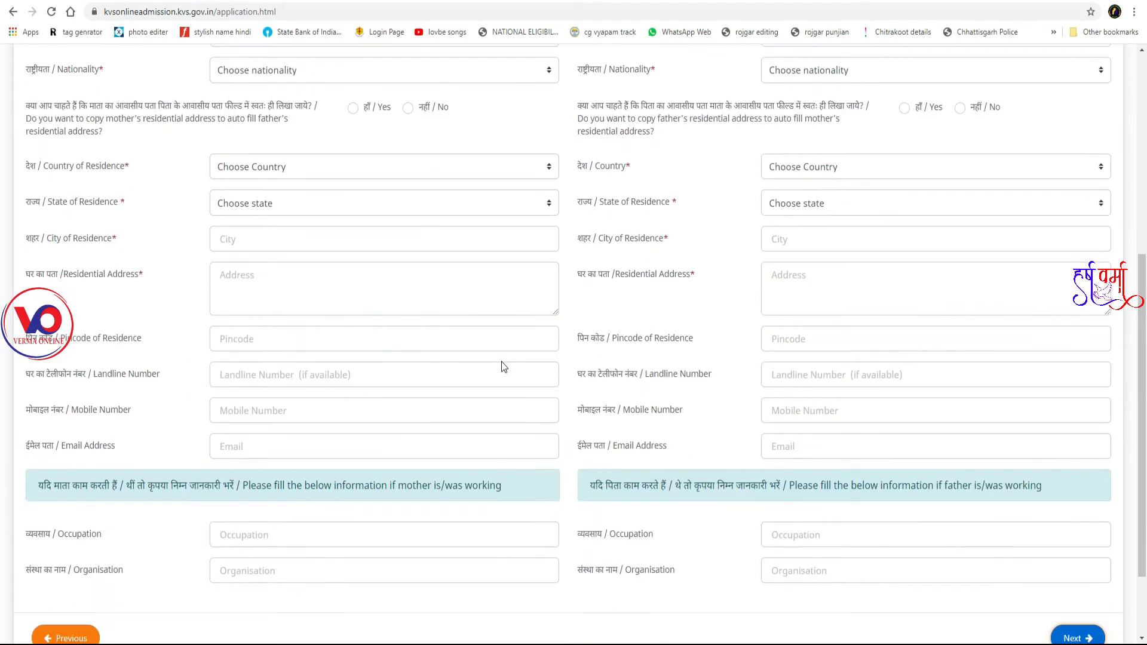
scroll(501, 361, "up", 5)
scroll(281, 139, "down", 3)
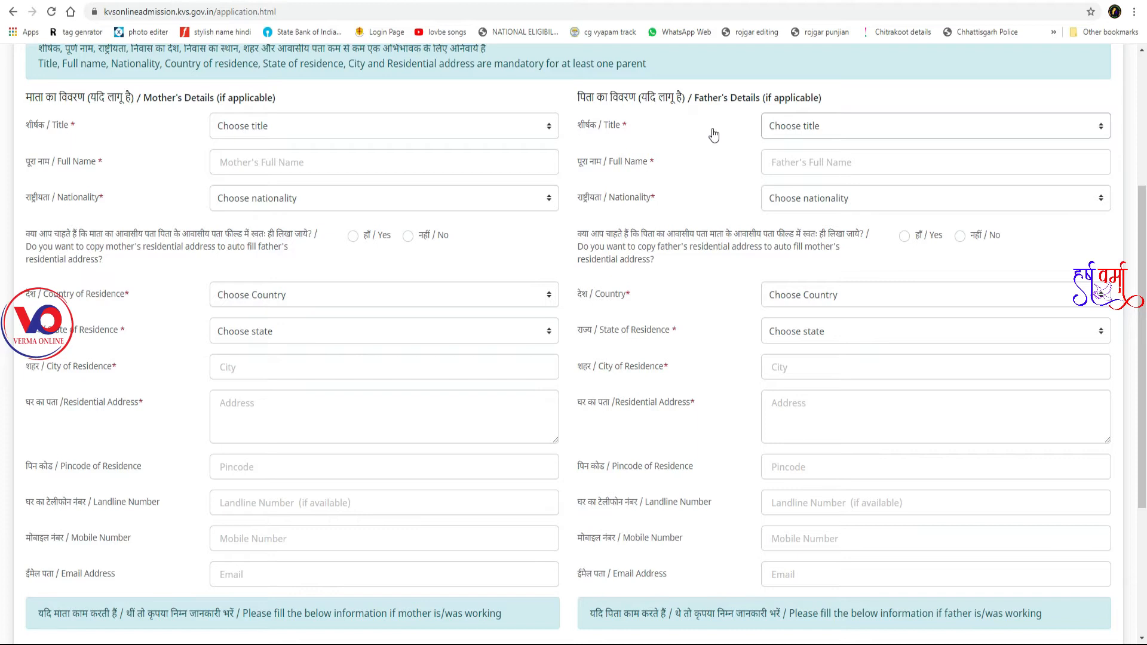
left_click(811, 130)
left_click(779, 159)
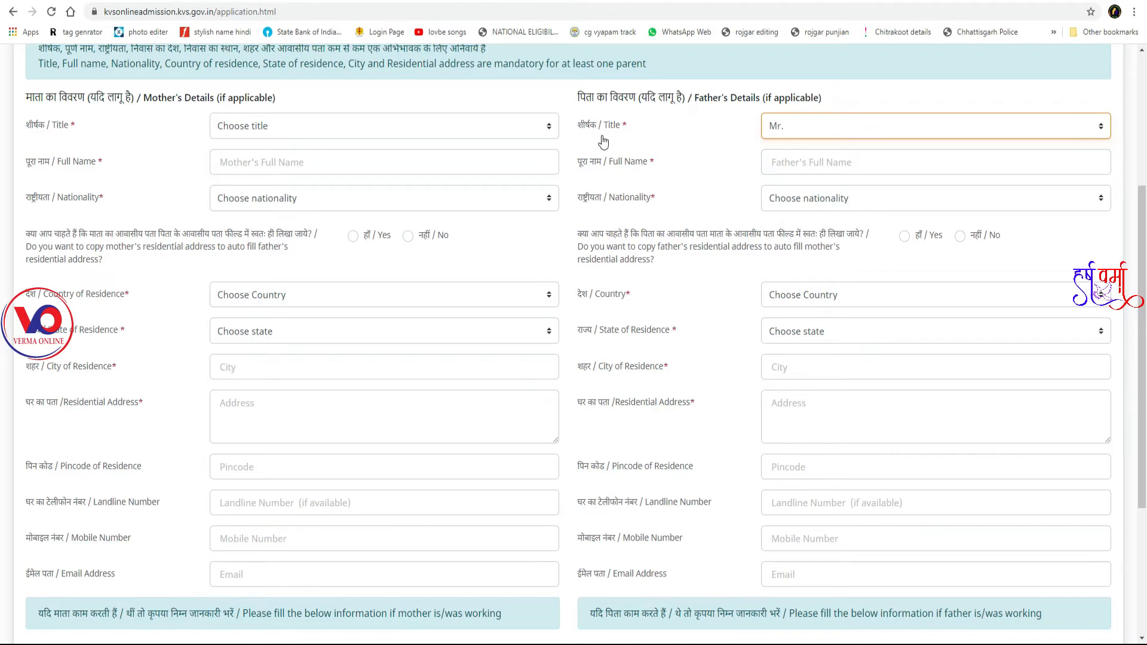
left_click(804, 160)
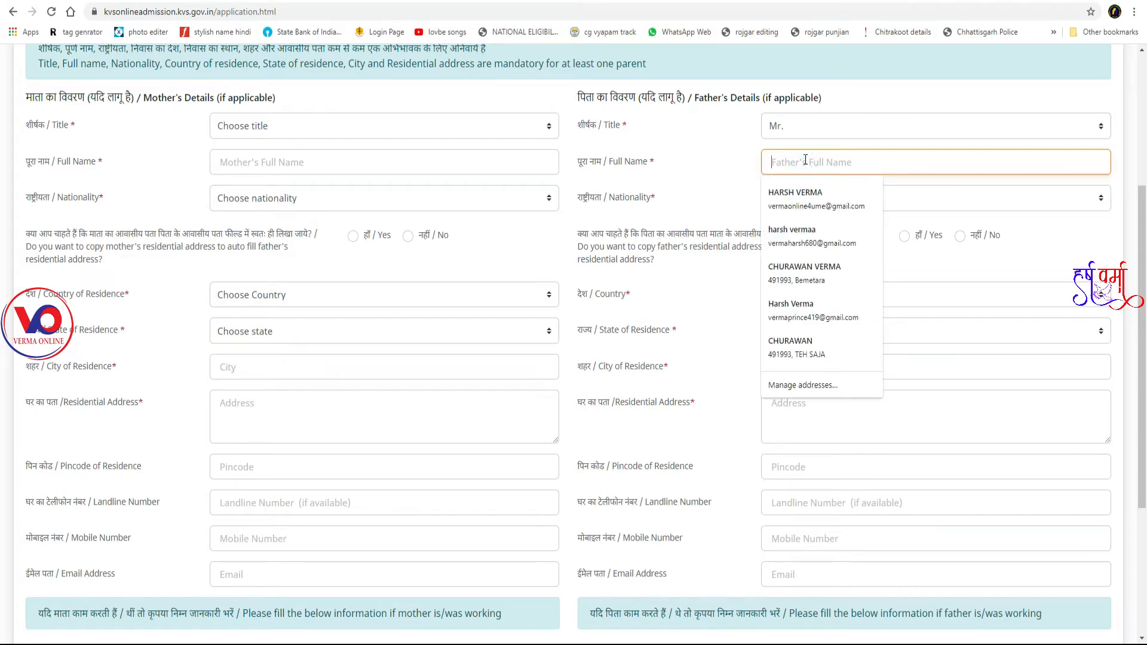
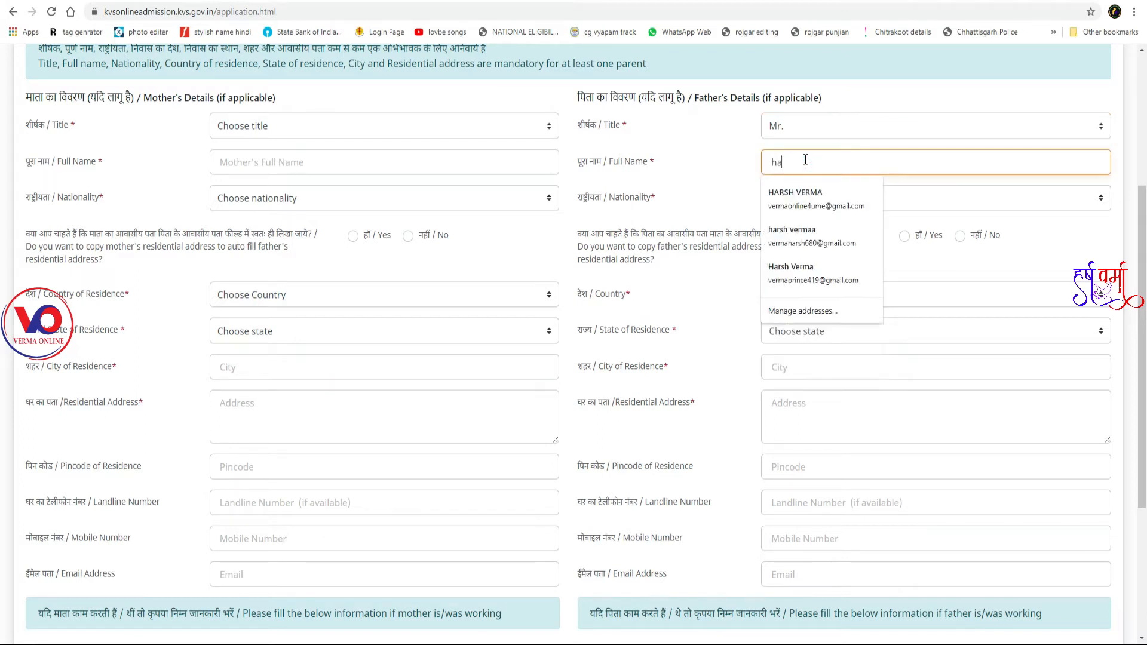
key("Tab")
Set the father's nationality to Indian, country India and state Chhattisgarh
left_click(816, 197)
left_click(808, 229)
left_click(833, 293)
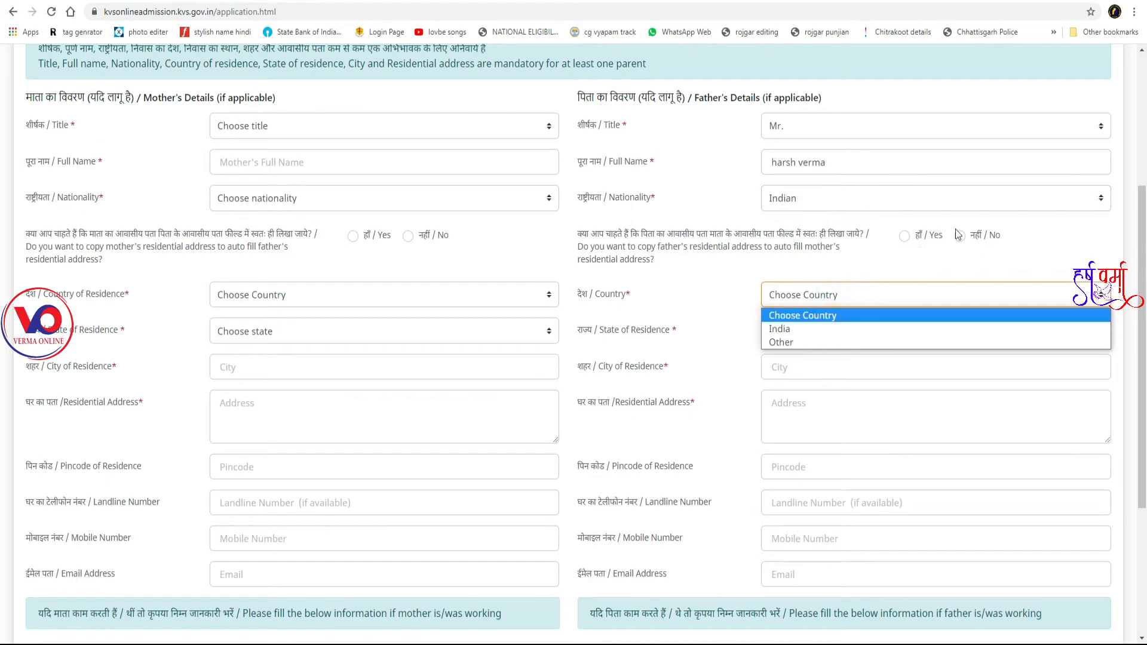
left_click_drag(577, 233, 774, 249)
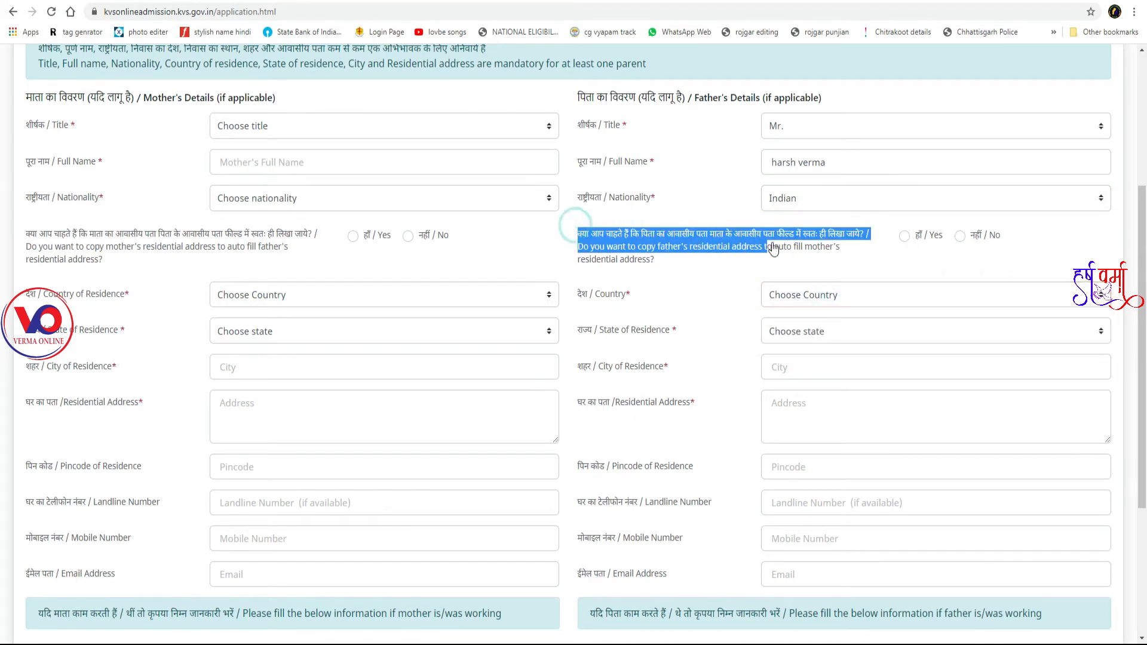
left_click(879, 251)
left_click(838, 295)
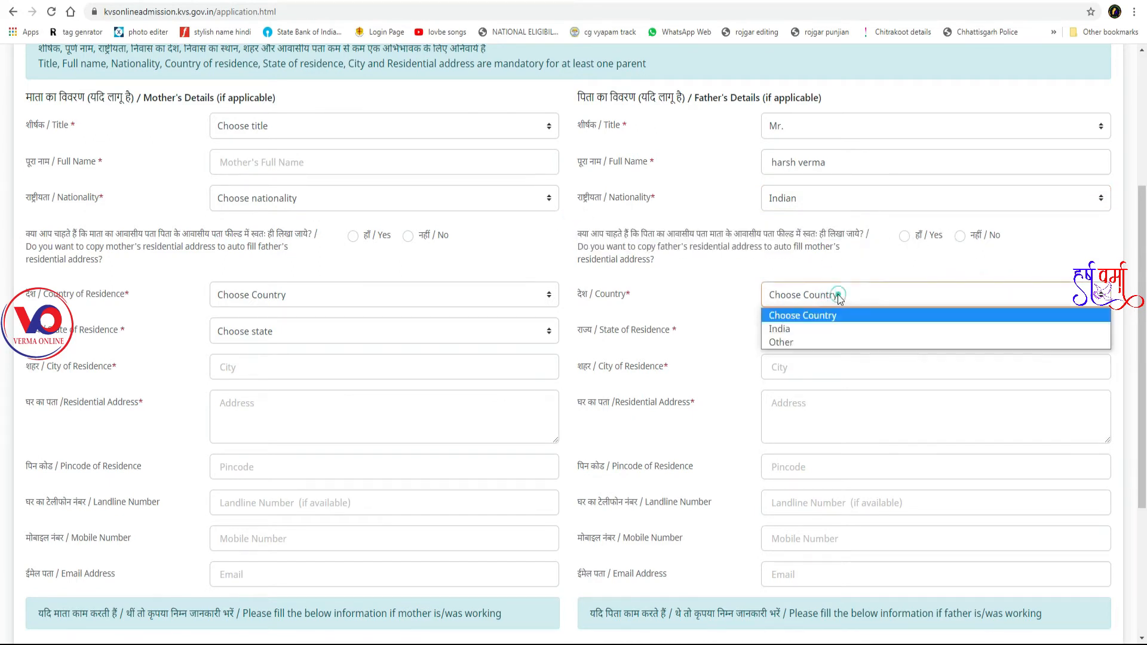
left_click(815, 328)
left_click(798, 338)
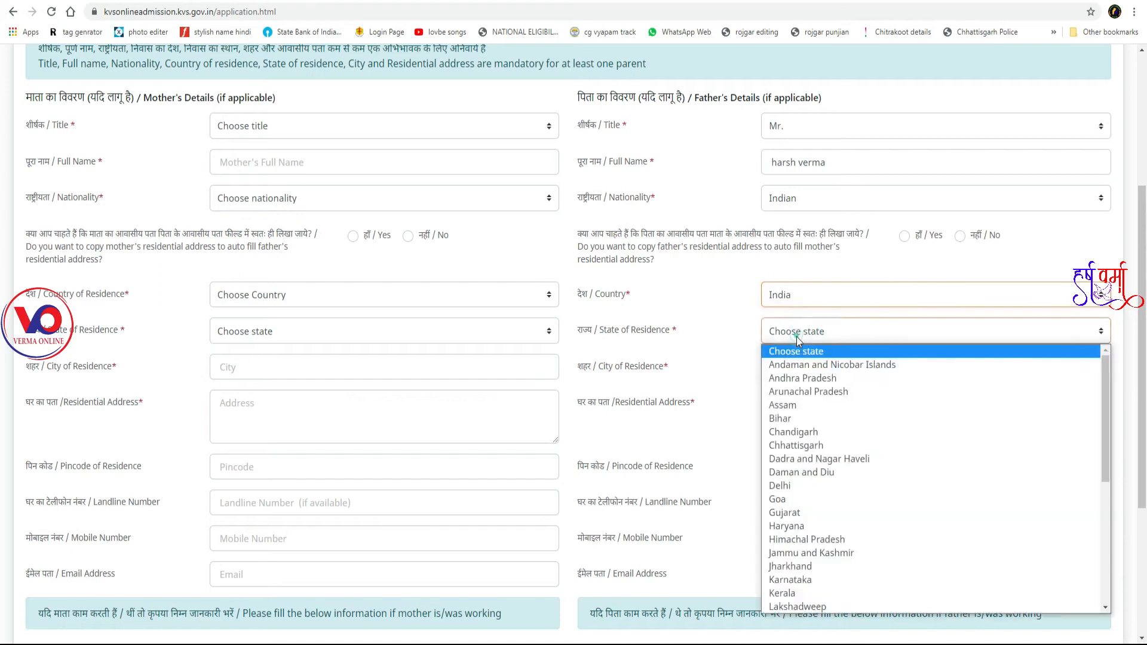
left_click(800, 445)
Enter the father's city and residential address
left_click(811, 369)
type("raigarh")
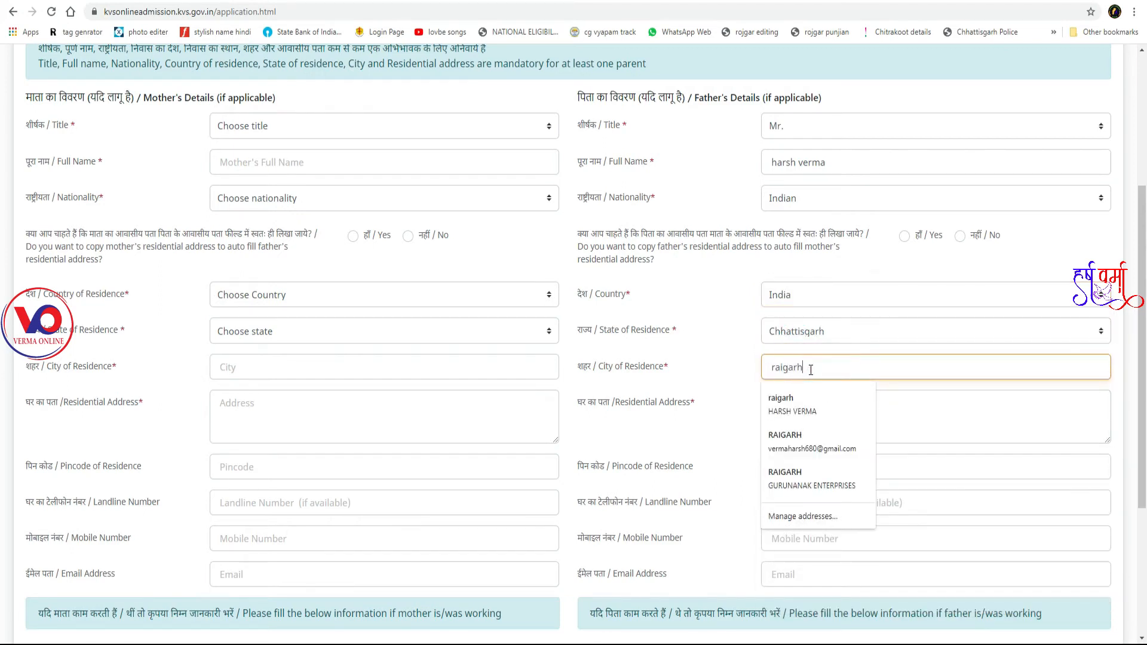
key("Tab")
key("Tab")
Enter the father's pincode, correcting mistyped digits
scroll(811, 369, "down", 3)
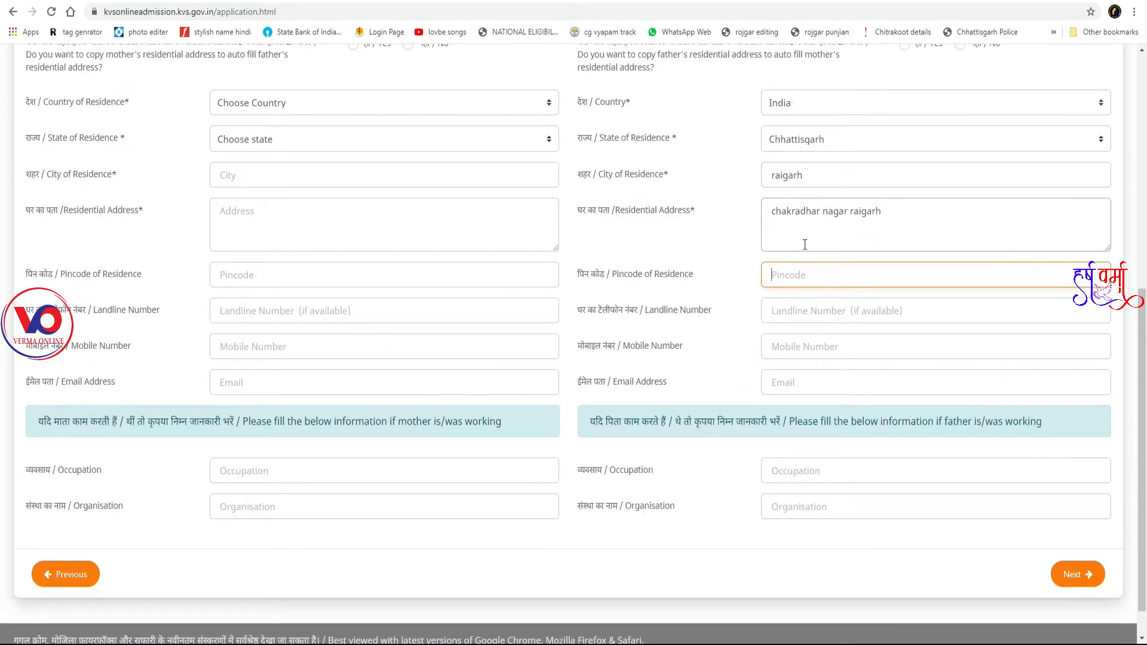
type("4")
key("BackSpace")
type("9")
key("BackSpace")
type("496001")
key("Tab")
Enter the father's mobile number, retyping it until correct
left_click(809, 343)
type("8962469")
key("ctrl+a")
key("BackSpace")
type("8962469")
key("ctrl+a")
key("Tab")
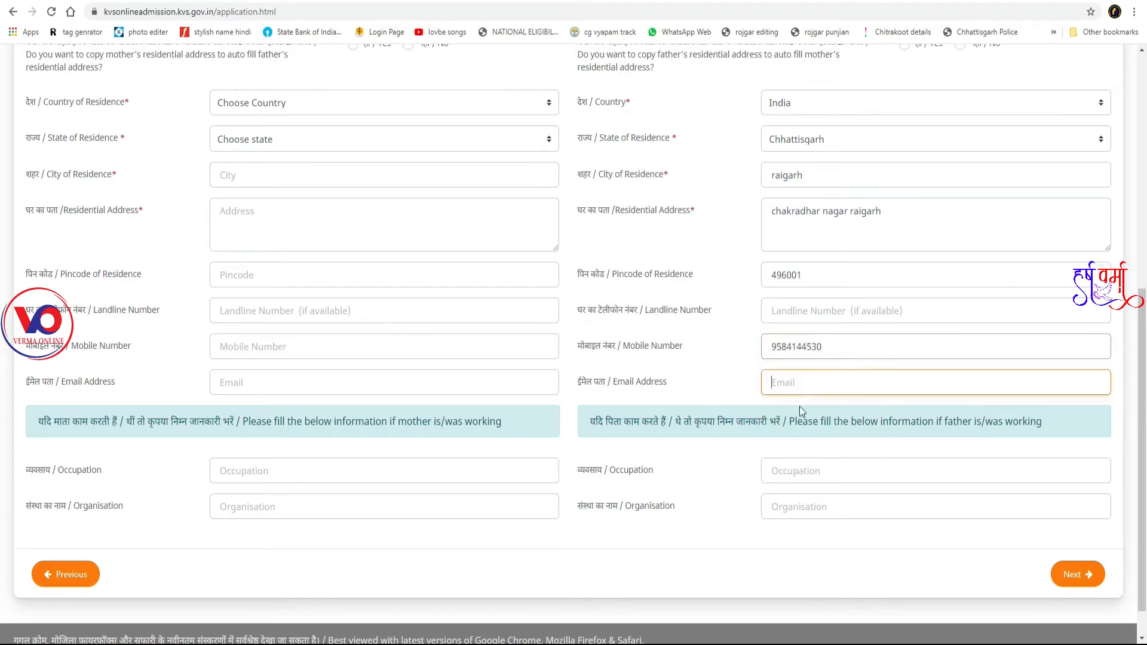
Fill the father's e-mail from a saved suggestion and delete the auto-filled landline number
left_click(808, 381)
left_click(818, 410)
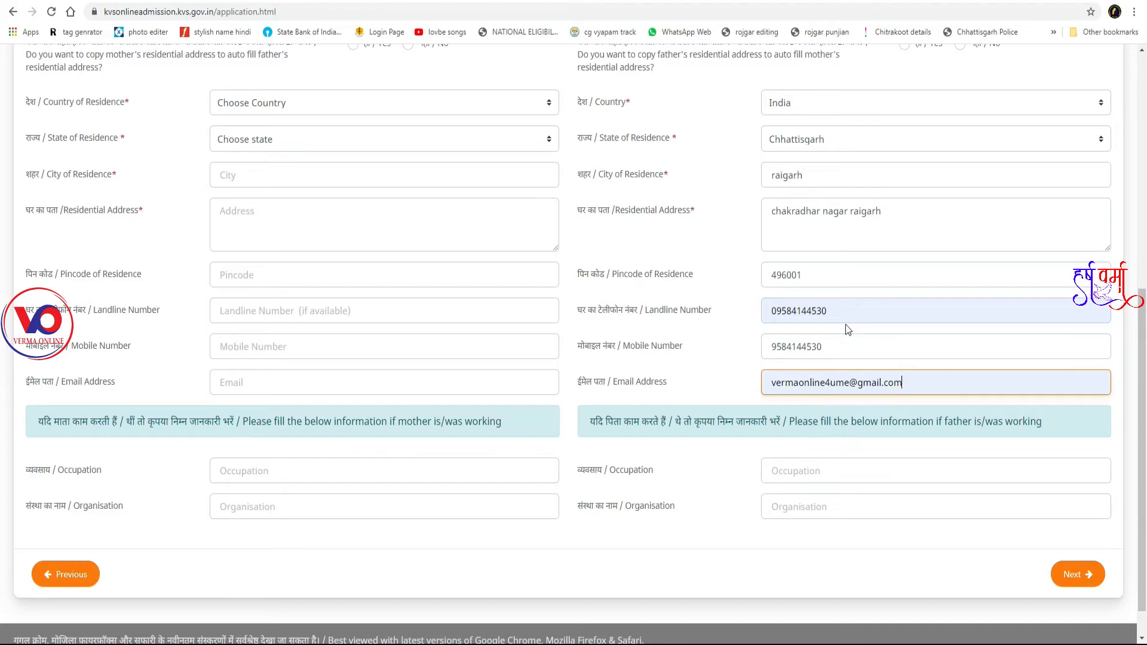
left_click_drag(832, 310, 644, 328)
key("BackSpace")
key("Tab")
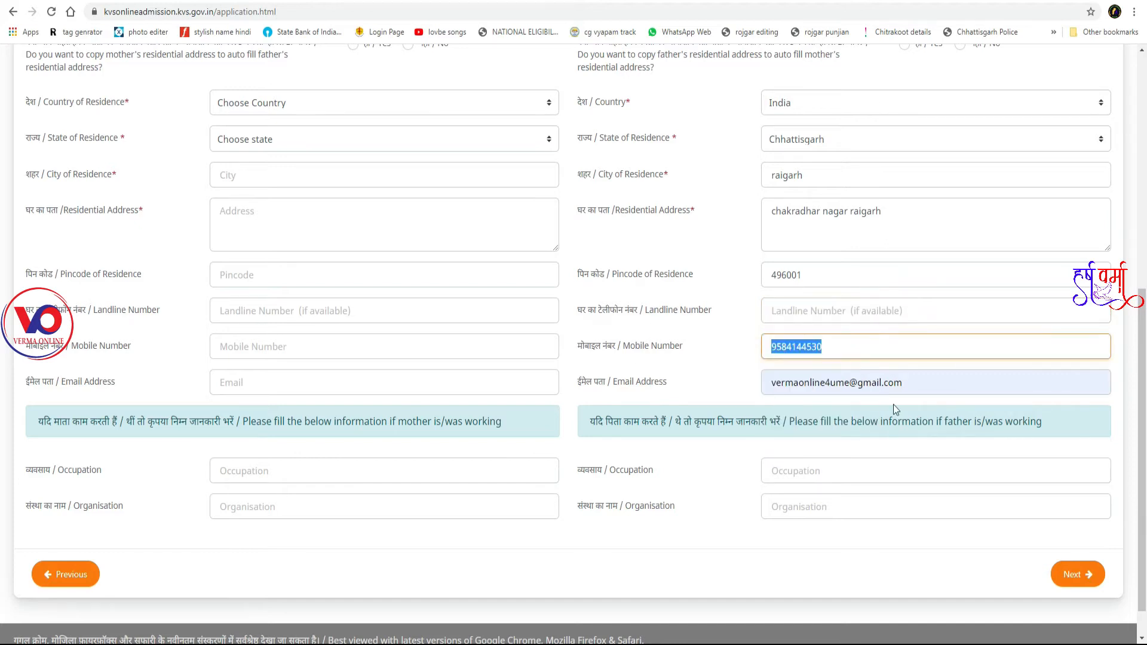
key("Tab")
Enter the father's occupation 'privet jobs' and organisation 'jindal steel plant'
left_click(803, 472)
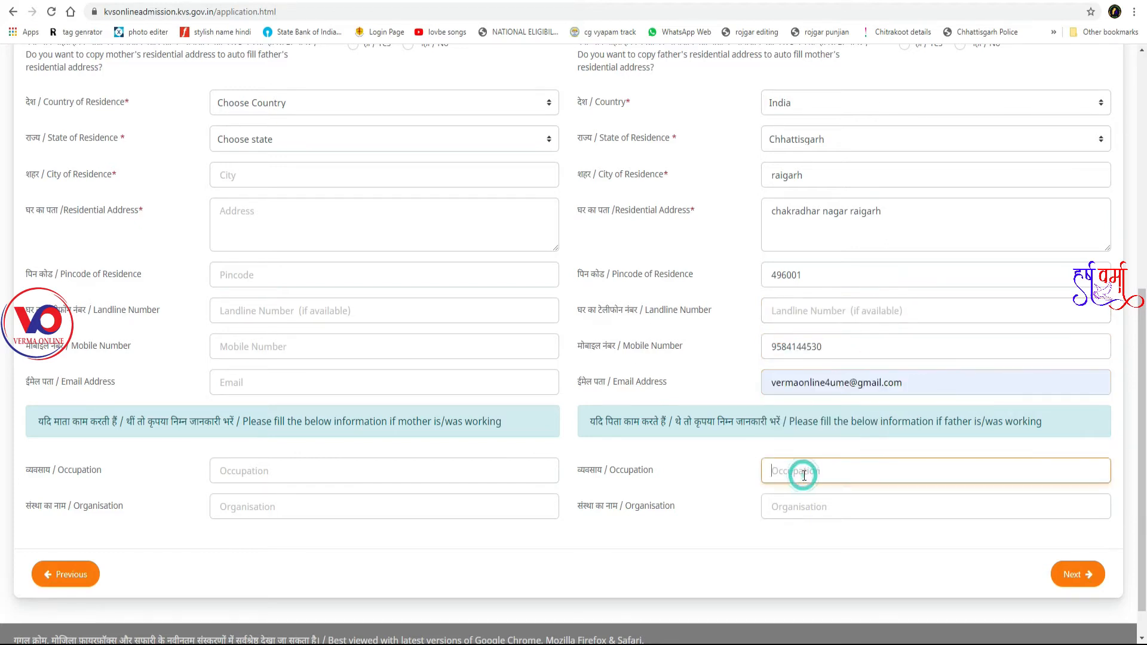
type("prave")
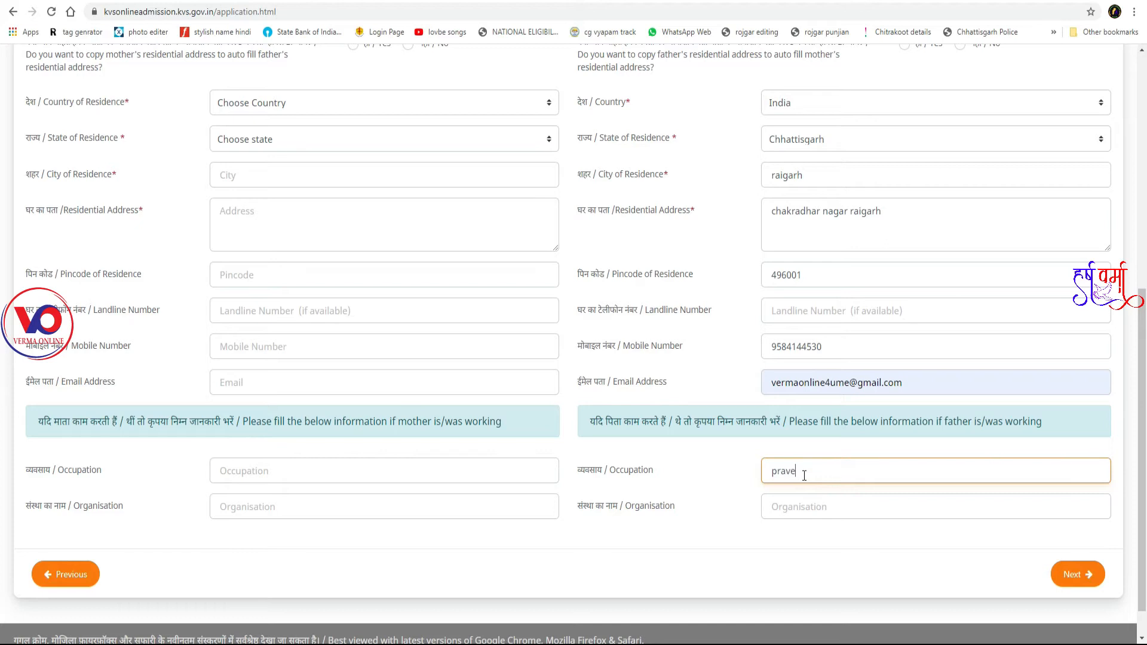
key("BackSpace")
key("BackSpace")
type("ivet jobs")
left_click(844, 507)
type("jindal st")
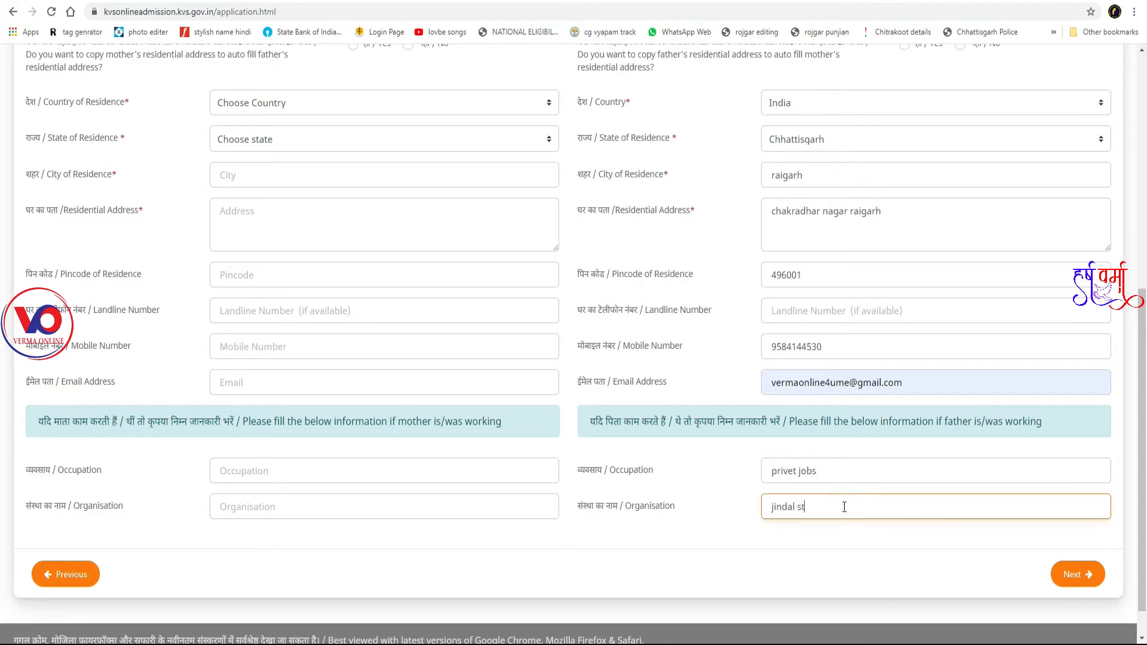
type("eel plant")
key("Tab")
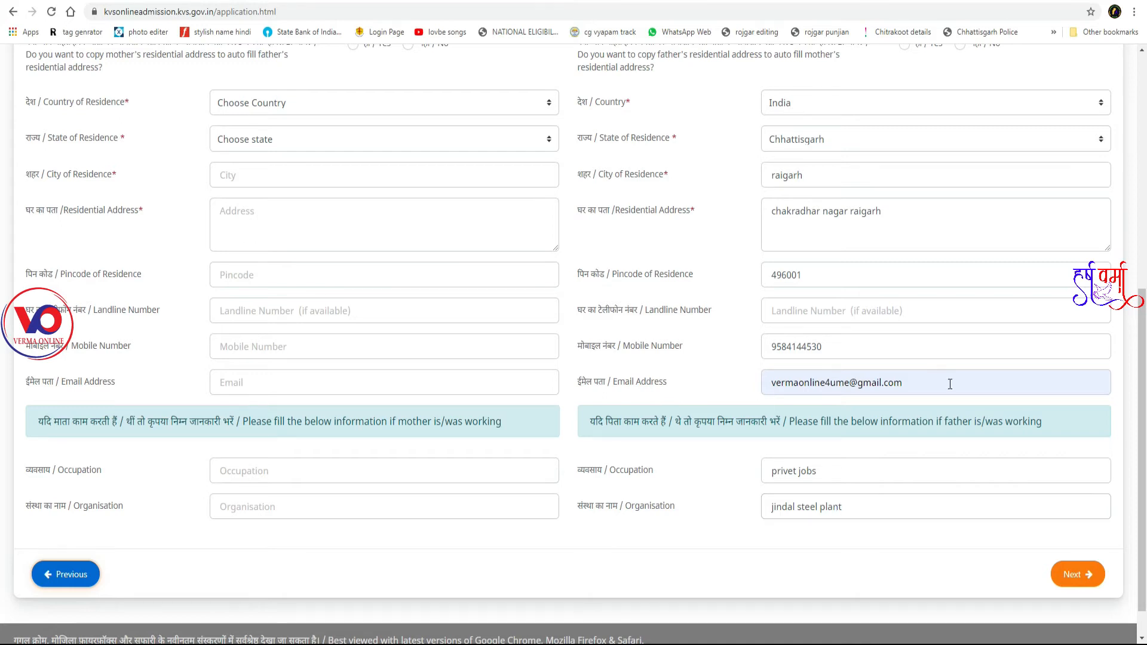
scroll(950, 381, "up", 5)
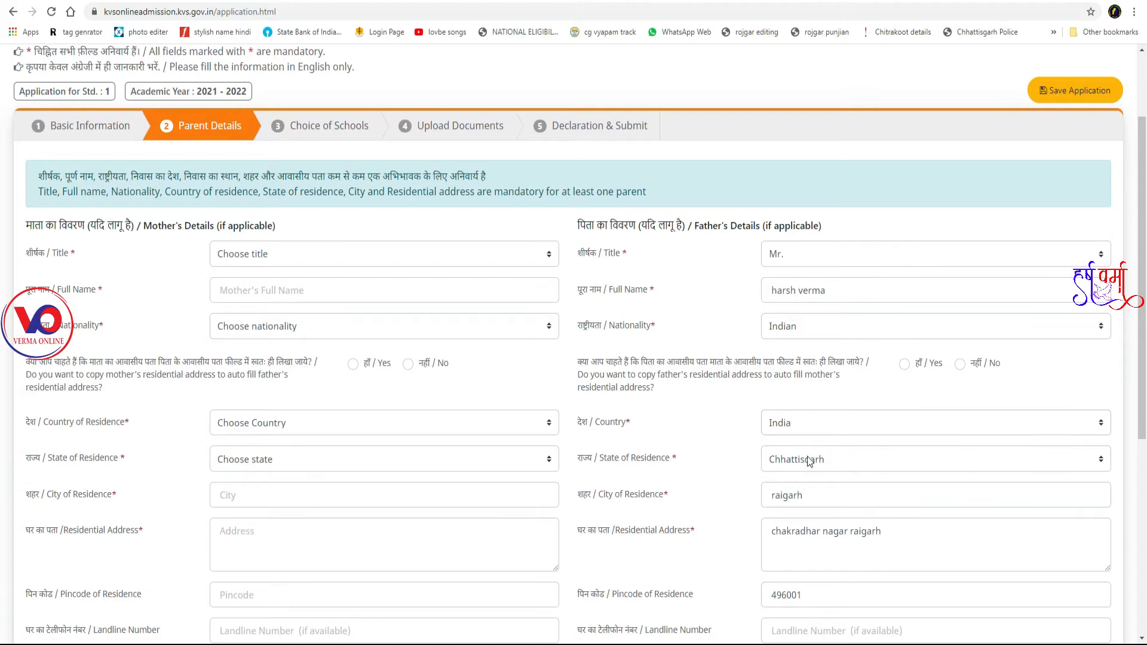
Reuse the father's address for the mother, set her title to Mrs. and enter her full name
left_click(904, 363)
scroll(198, 478, "down", 3)
scroll(241, 426, "up", 3)
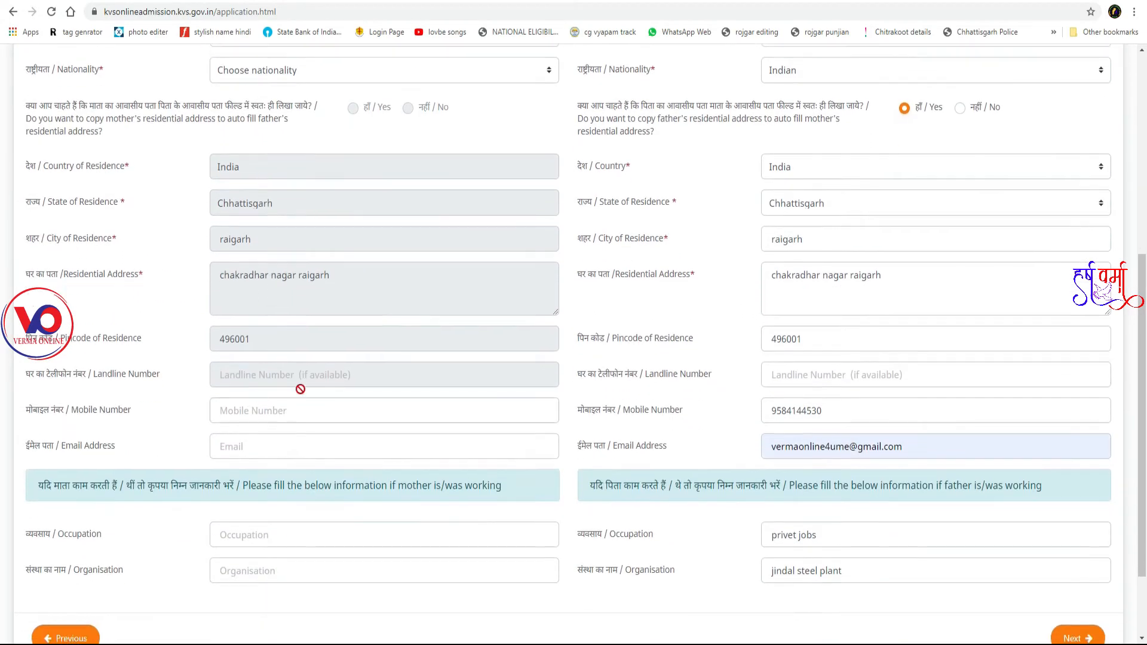
left_click(242, 254)
left_click(242, 302)
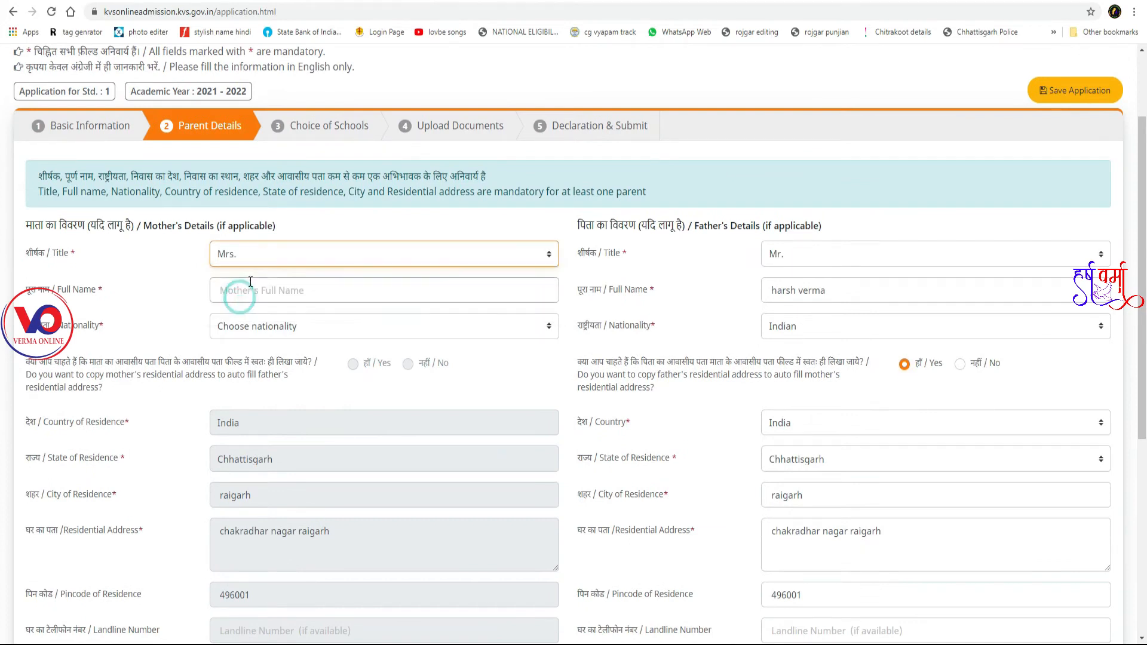
left_click(246, 283)
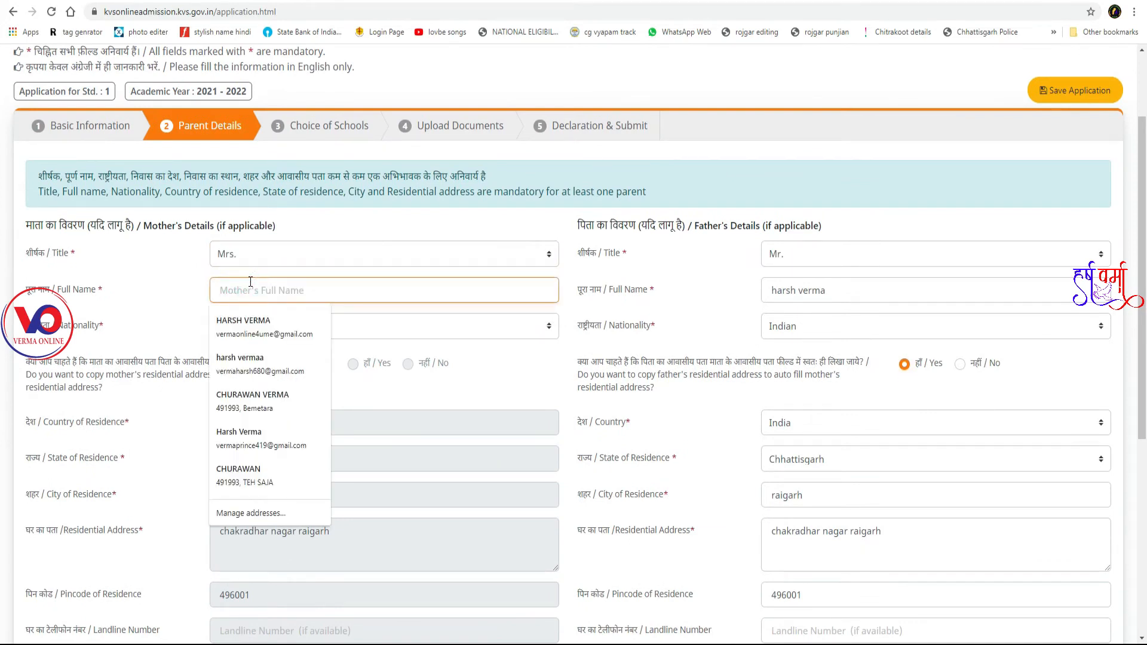
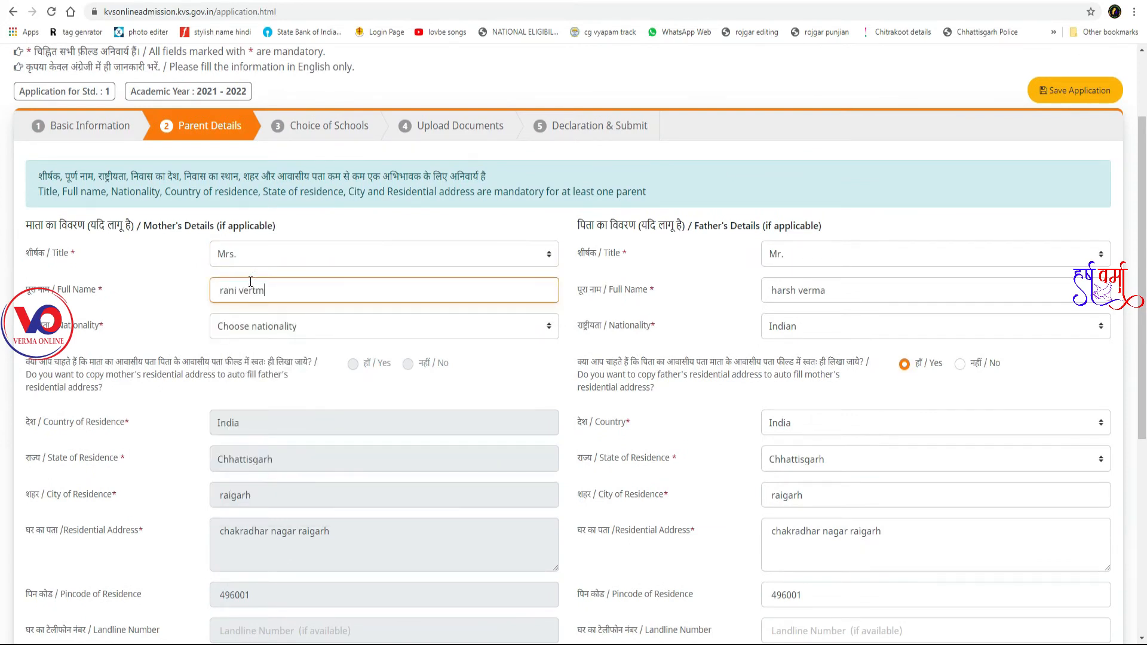
key("Tab")
Set the mother's nationality to Indian and fill her mobile and e-mail from a saved suggestion
left_click(254, 327)
left_click(243, 362)
scroll(309, 390, "down", 4)
left_click(260, 411)
left_click(247, 445)
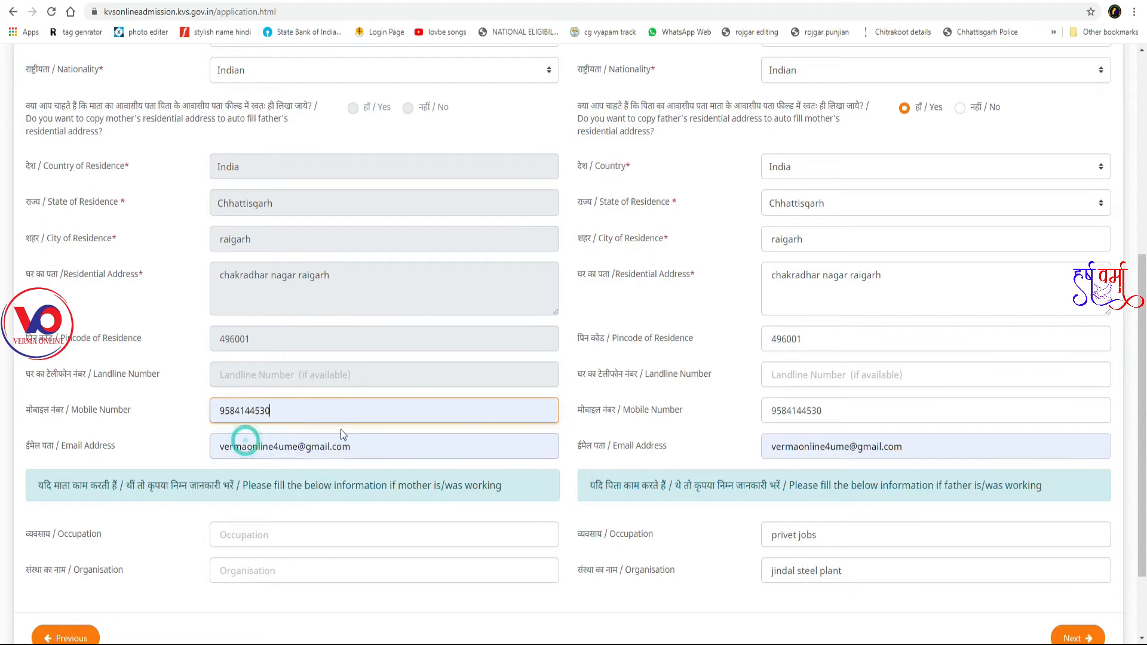
scroll(351, 431, "down", 2)
Enter the mother's occupation 'house wife' and organisation 'none'
left_click(263, 431)
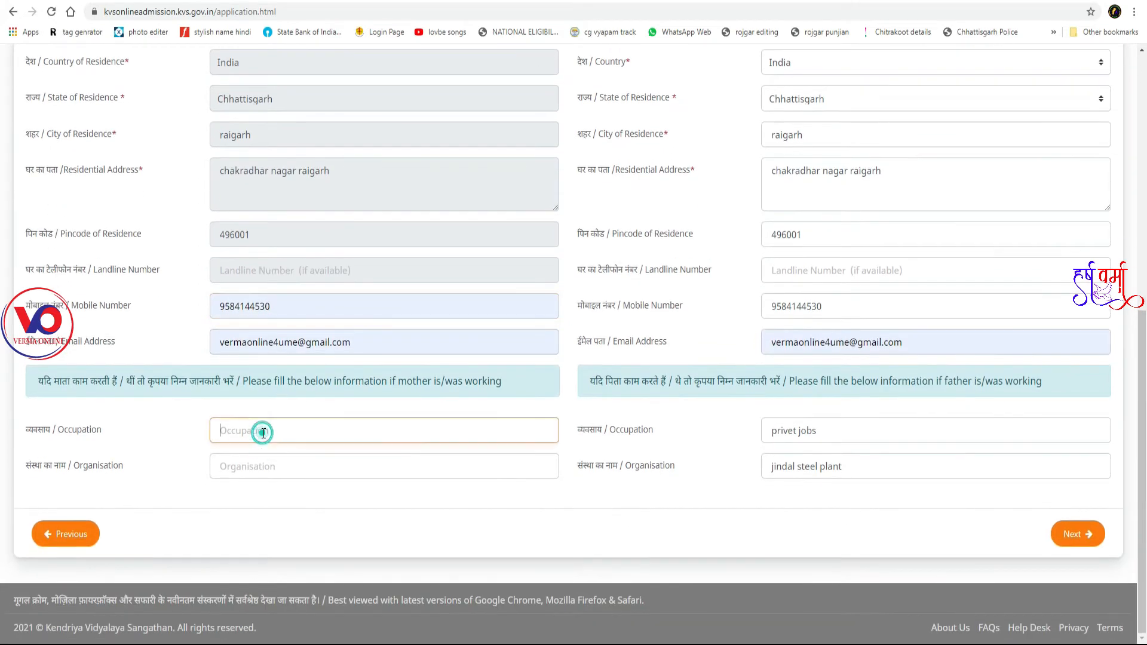
type("house wife")
key("Tab")
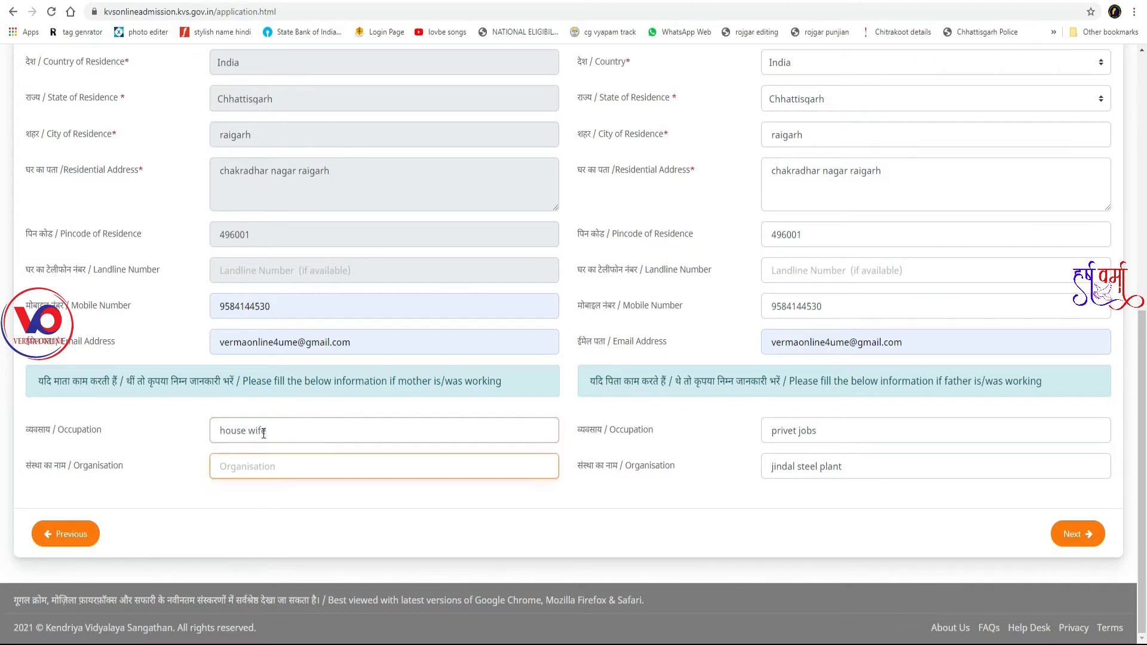
type("none")
left_click(468, 537)
scroll(494, 525, "up", 4)
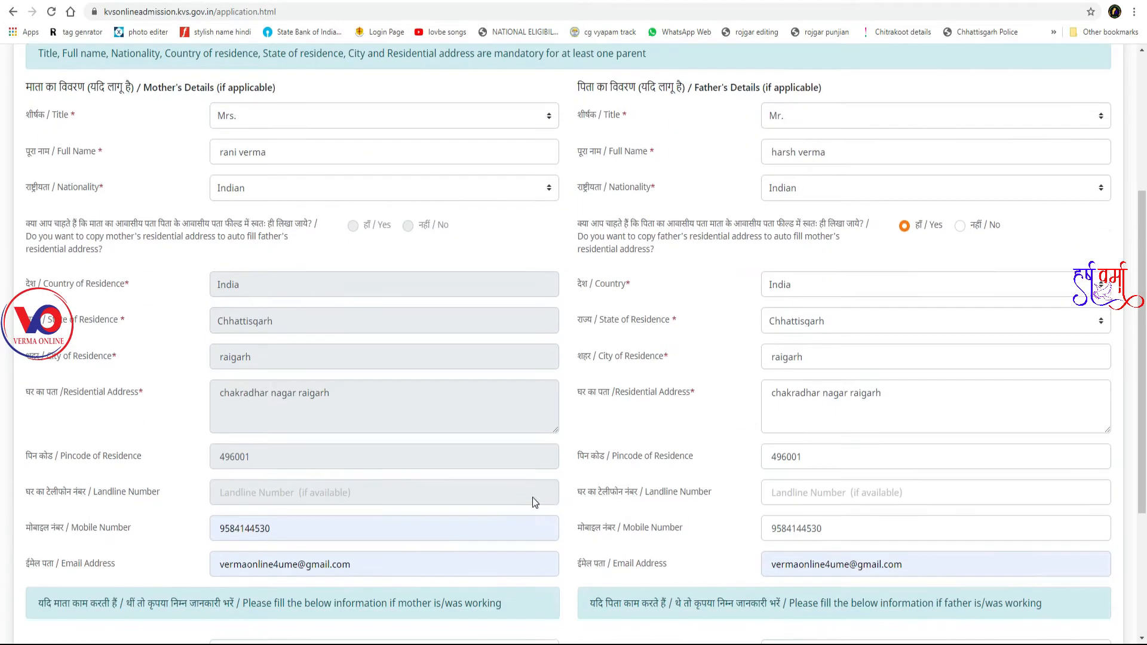
Review the filled Parent Details form and advance to step 3, Choice of Schools
scroll(533, 497, "down", 3)
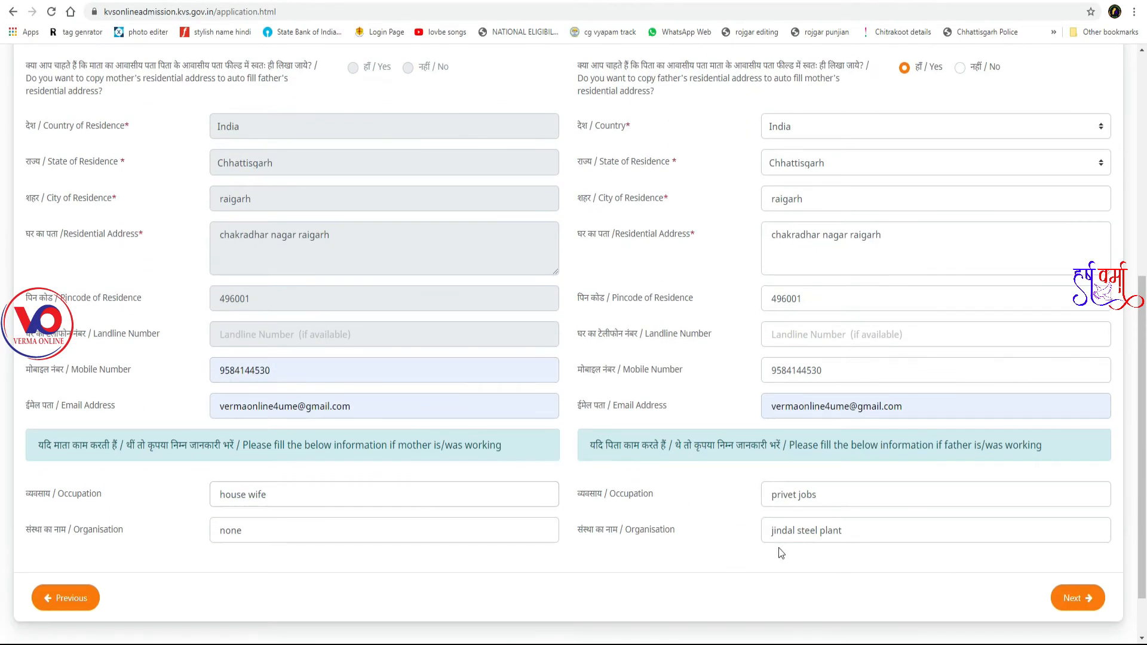
scroll(657, 430, "down", 1)
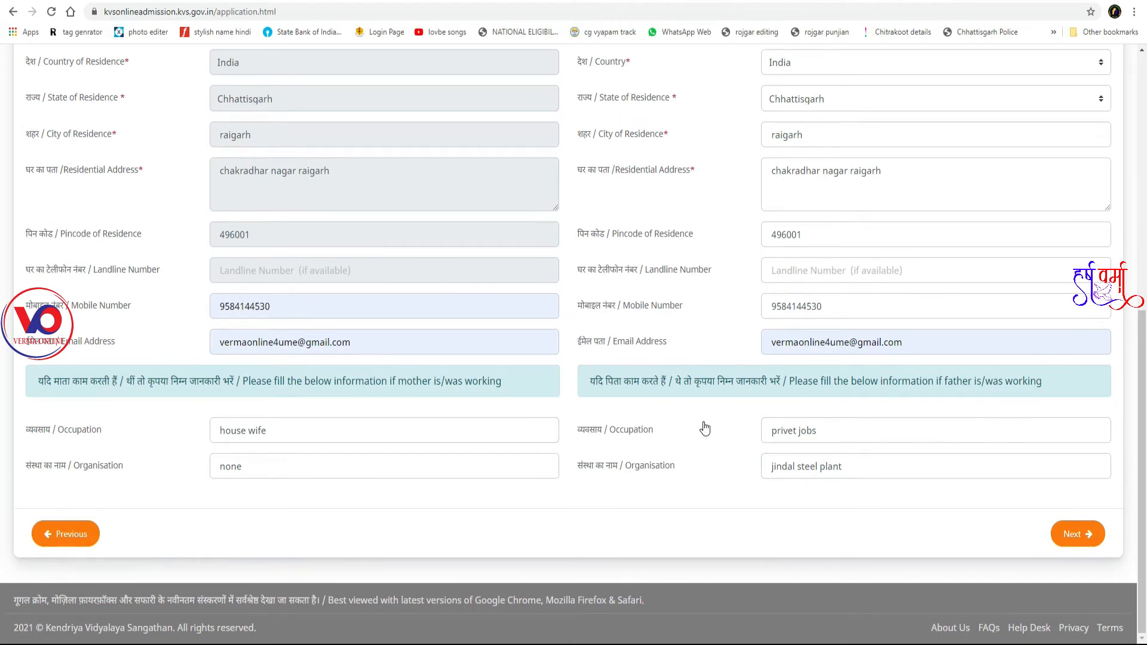
left_click_drag(576, 426, 742, 473)
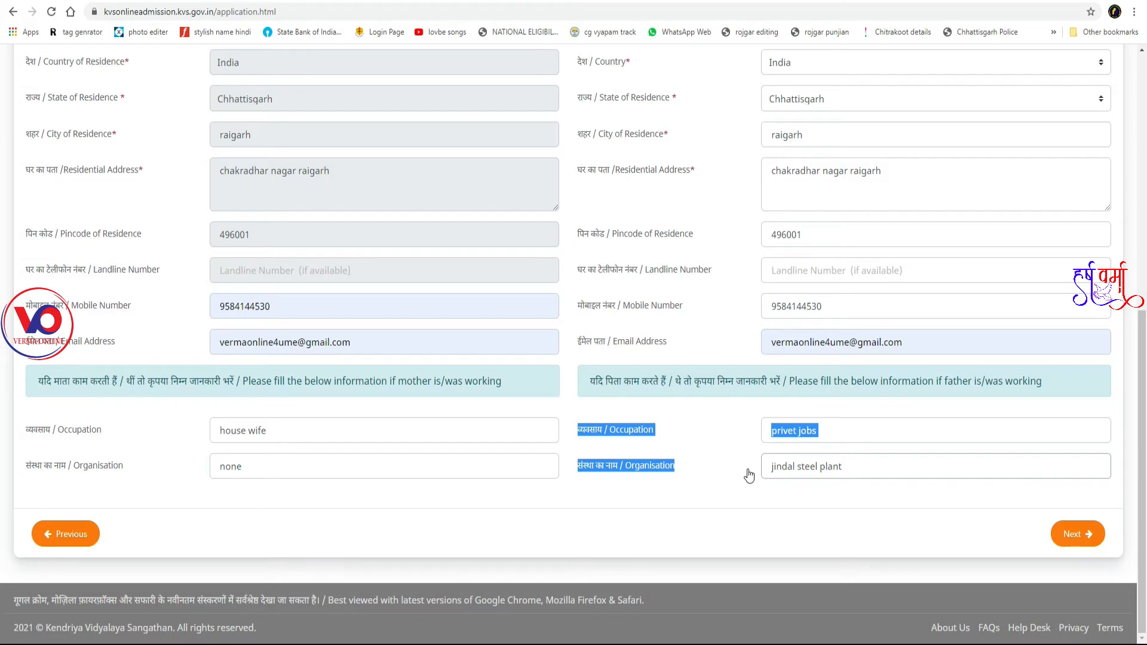
scroll(739, 475, "up", 4)
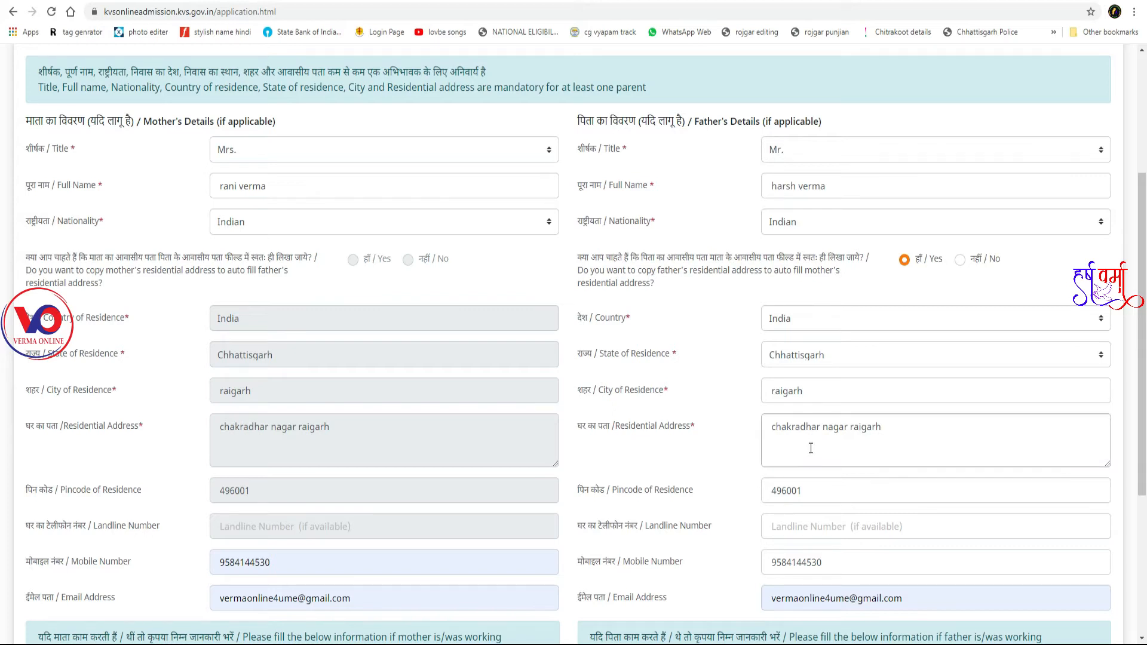
scroll(747, 475, "down", 2)
scroll(734, 483, "down", 2)
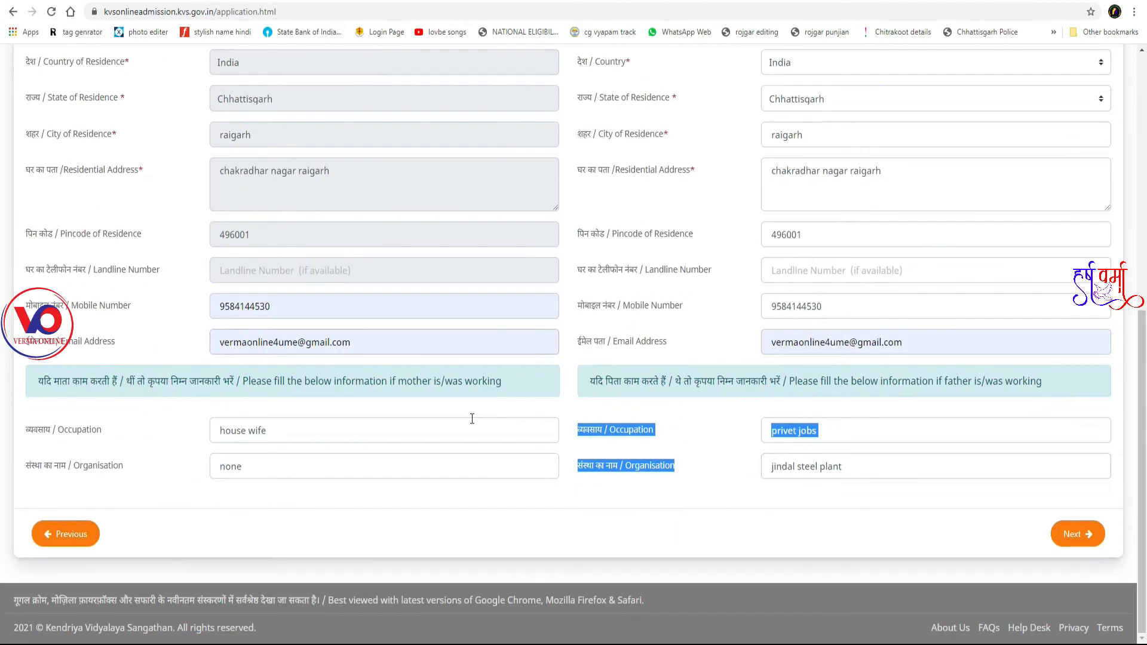
scroll(734, 483, "up", 5)
left_click(661, 261)
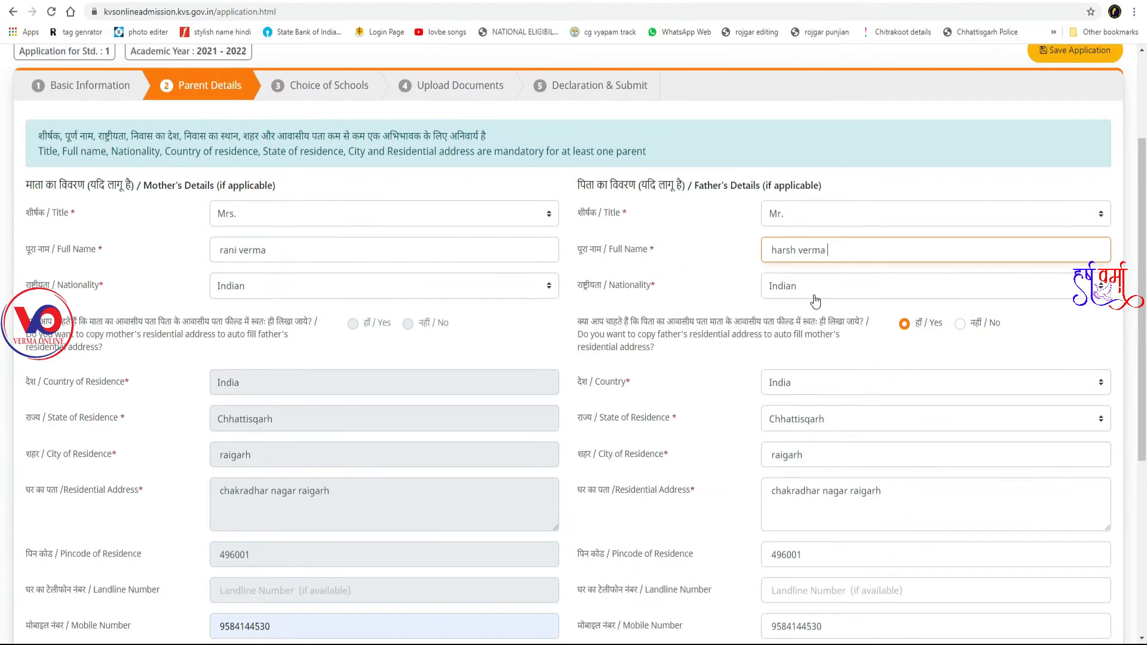
scroll(815, 299, "down", 2)
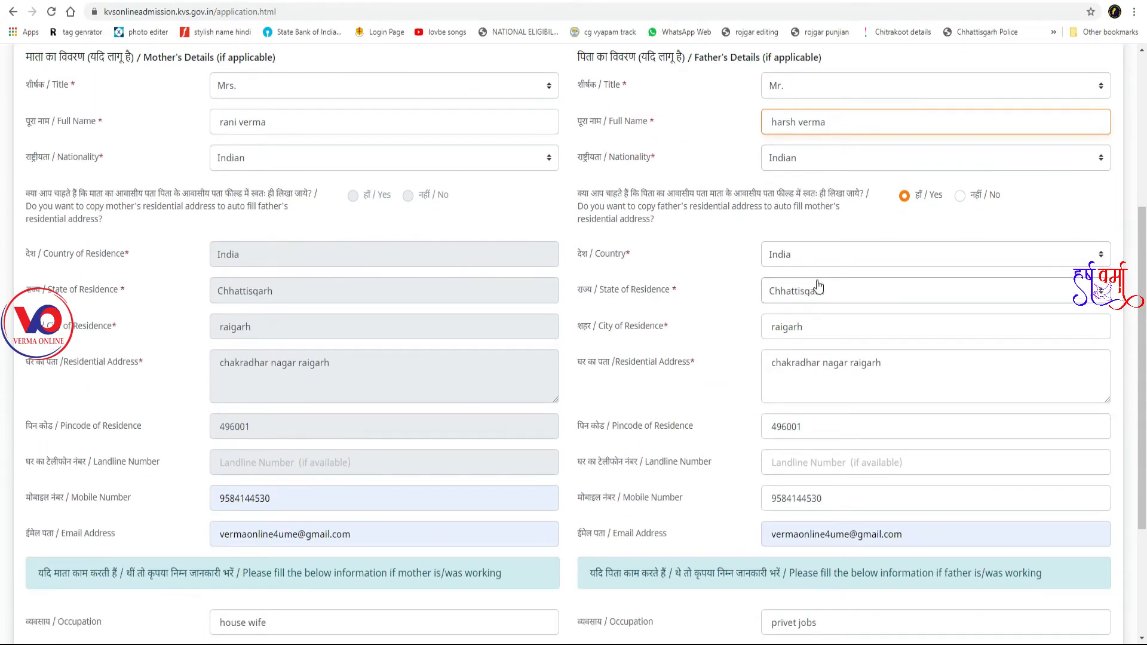
scroll(825, 299, "down", 3)
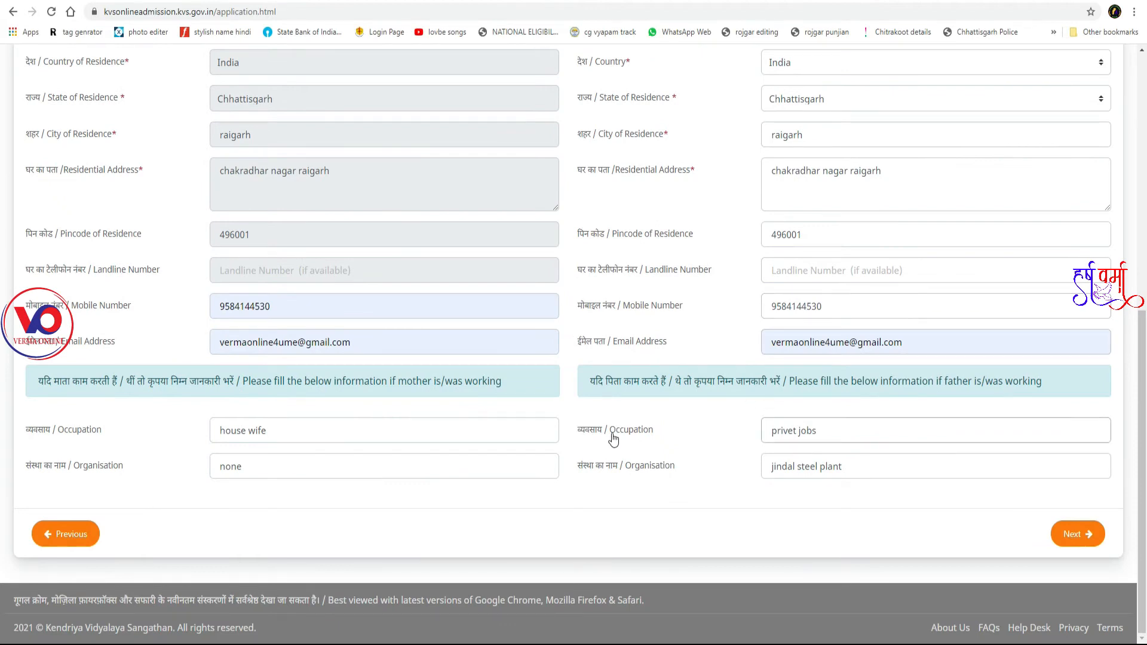
left_click_drag(583, 428, 632, 469)
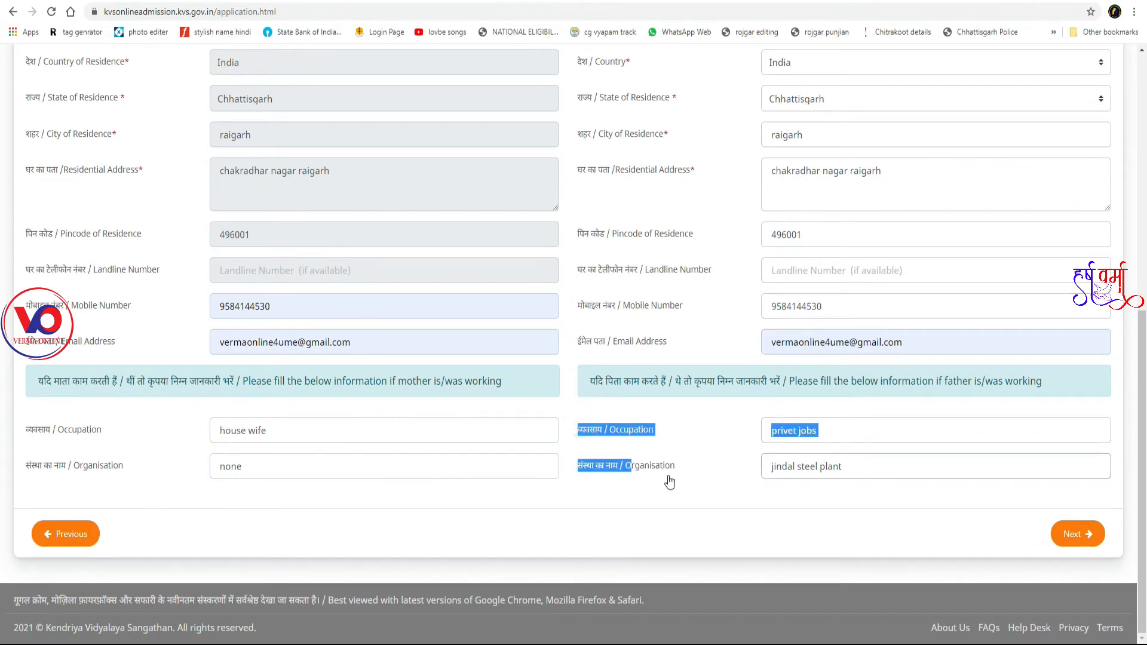
left_click(1073, 535)
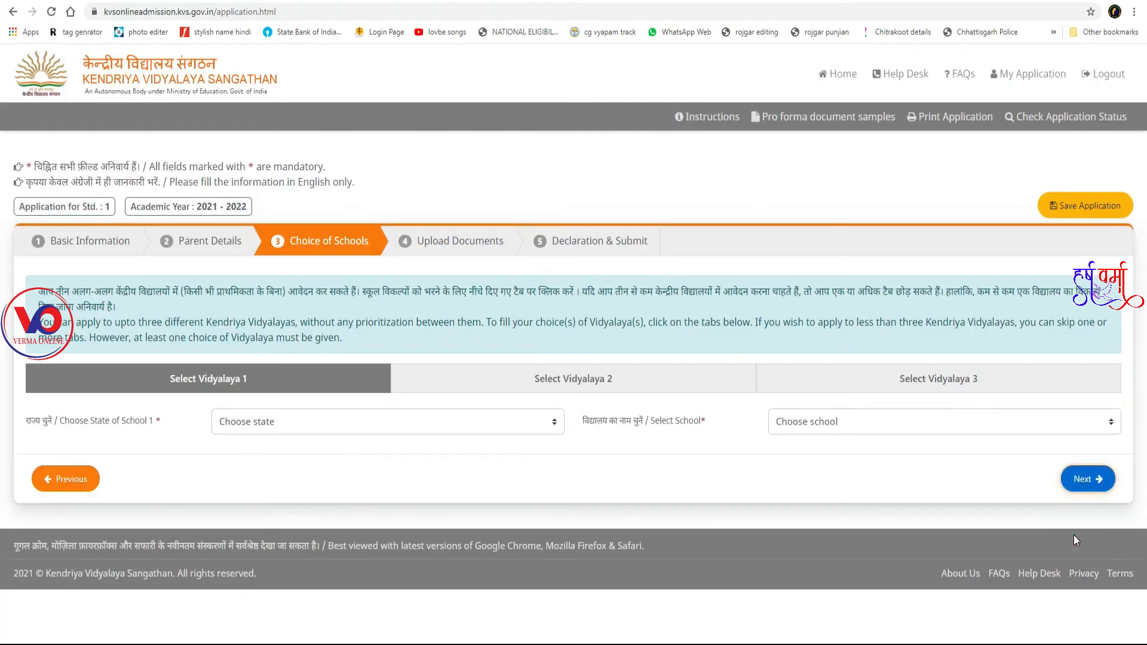
Set Vidyalaya 1's state to Chhattisgarh and pick KV RAIGARH from its school list
left_click(360, 429)
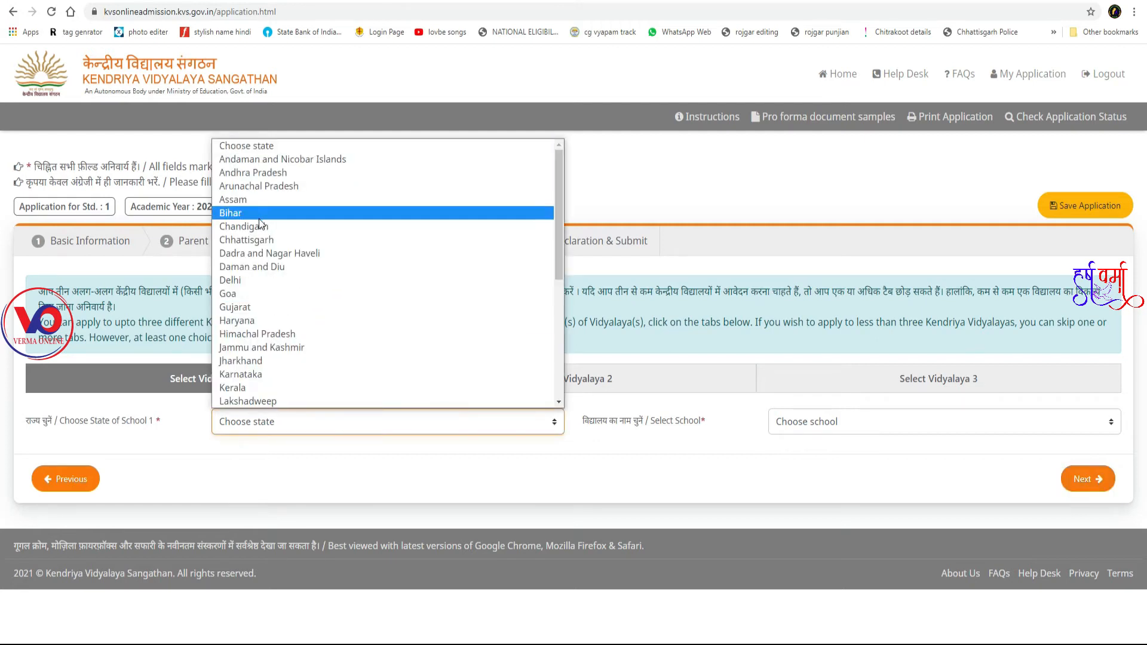
left_click(254, 245)
left_click(873, 428)
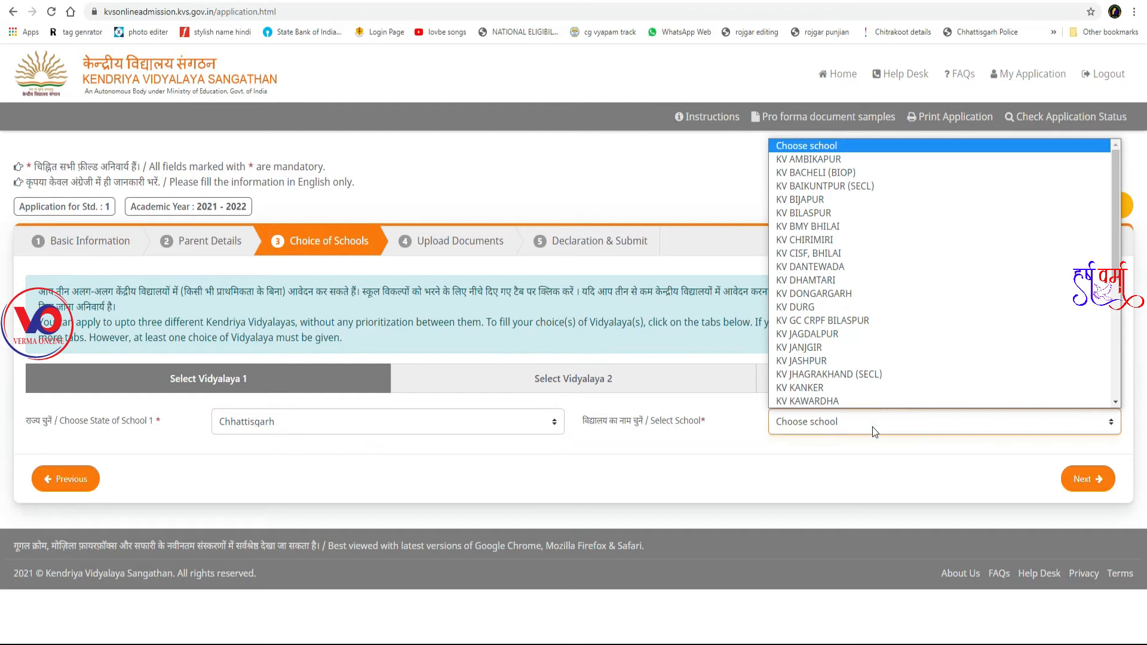
scroll(872, 238, "down", 4)
scroll(875, 317, "up", 4)
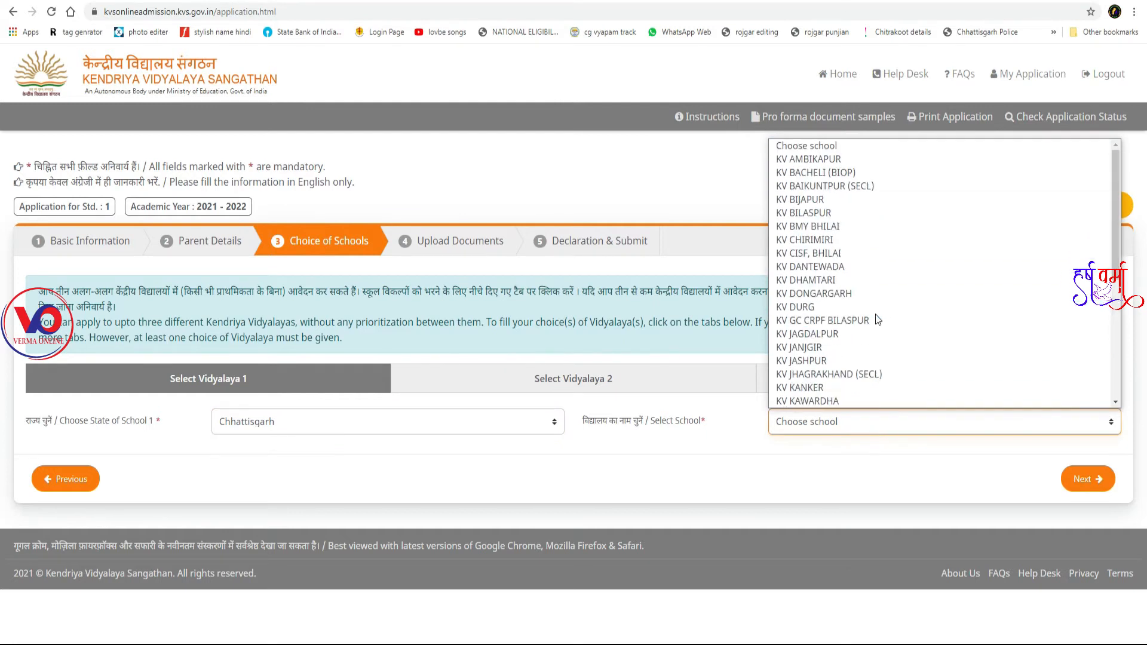
scroll(880, 364, "down", 4)
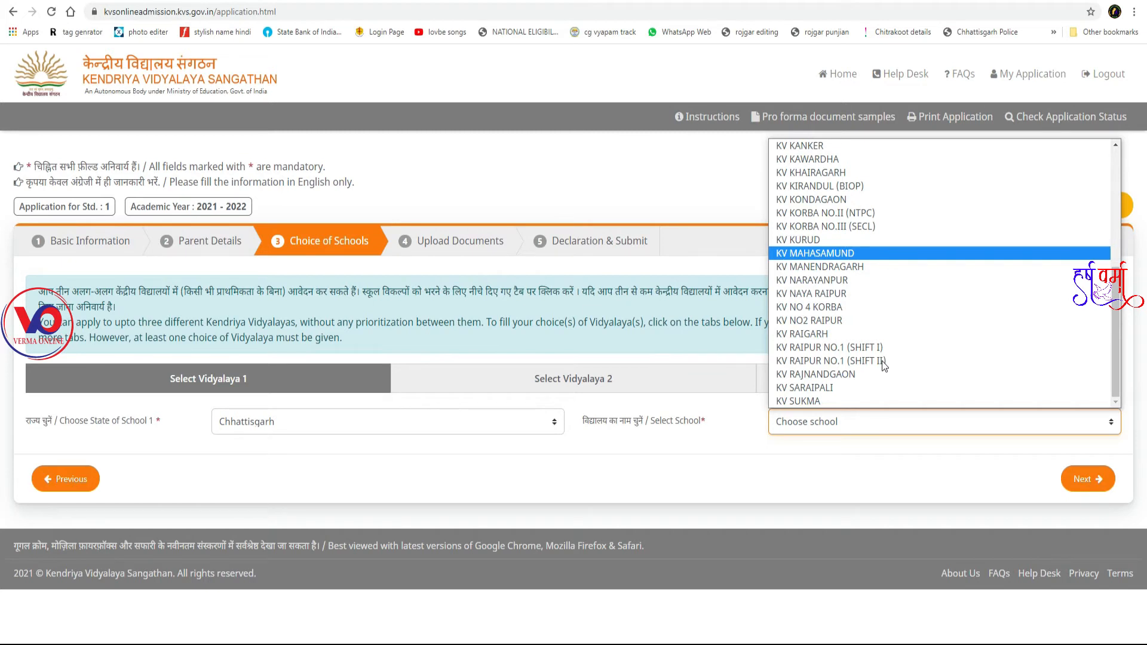
left_click(682, 299)
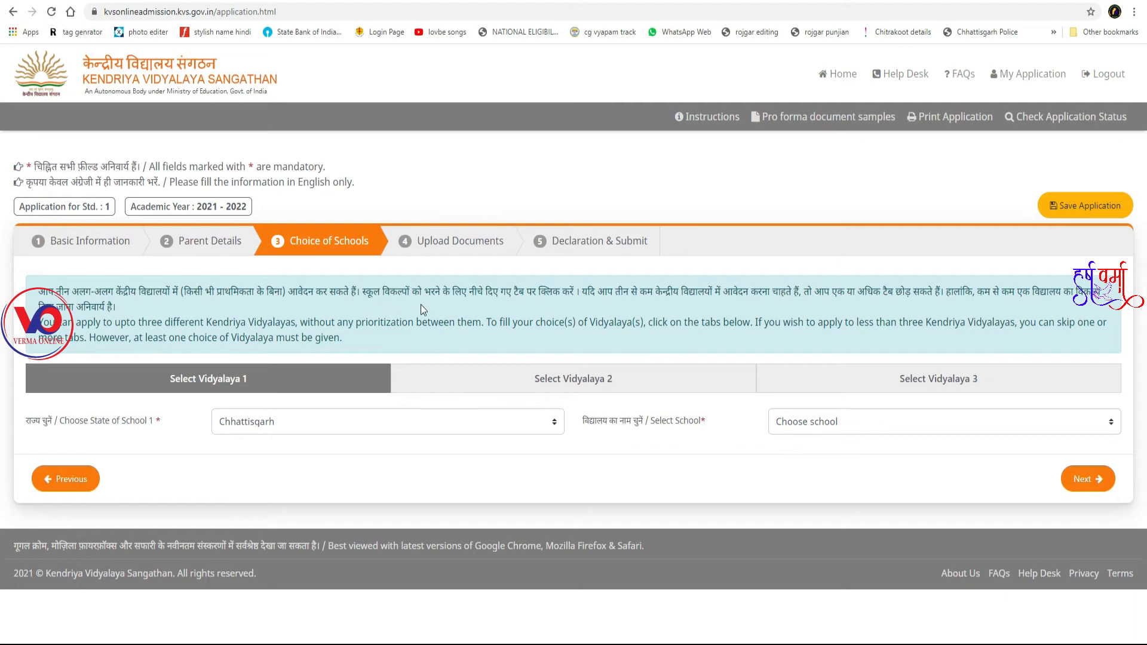
left_click(872, 435)
scroll(891, 293, "down", 3)
scroll(891, 297, "down", 3)
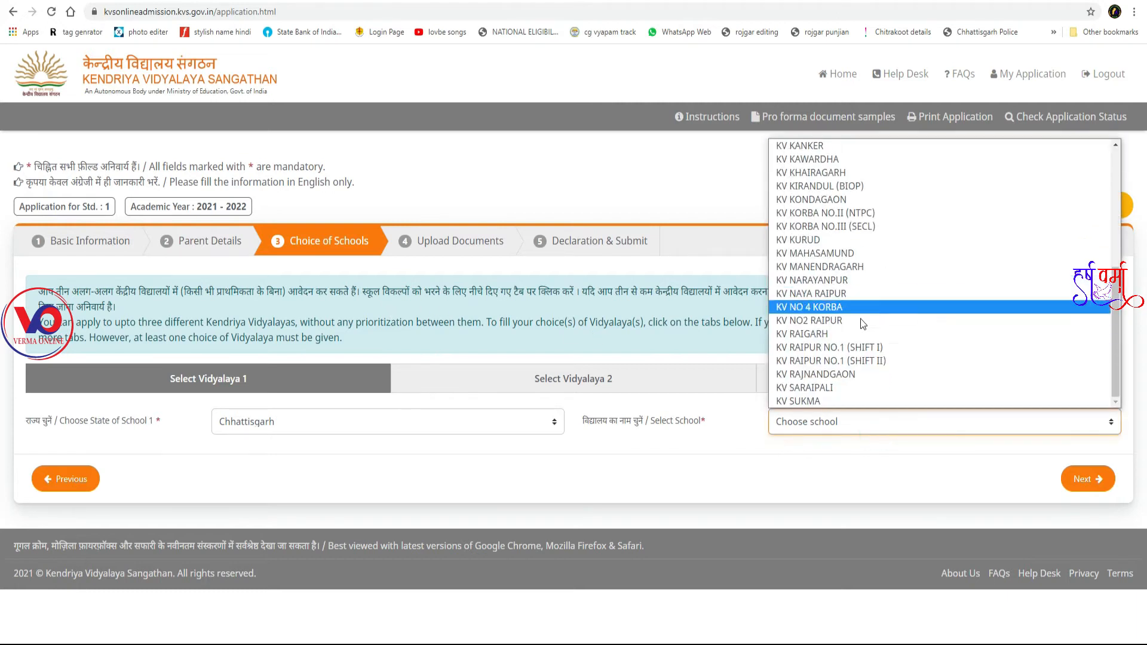
left_click(806, 332)
scroll(630, 453, "down", 4)
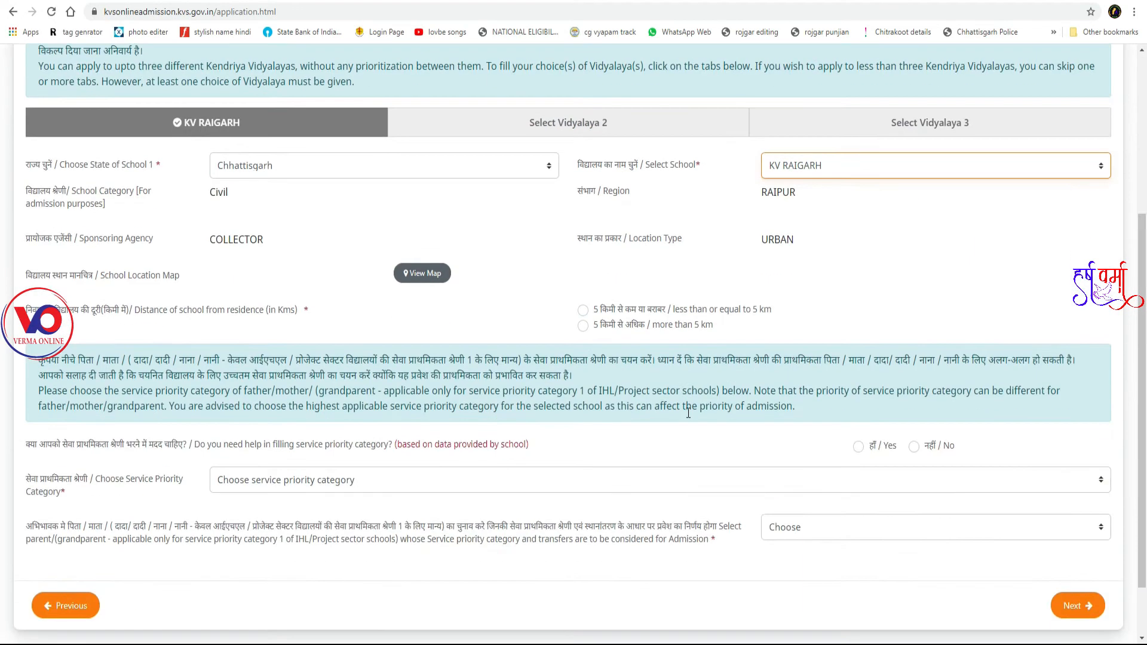
scroll(689, 392, "up", 2)
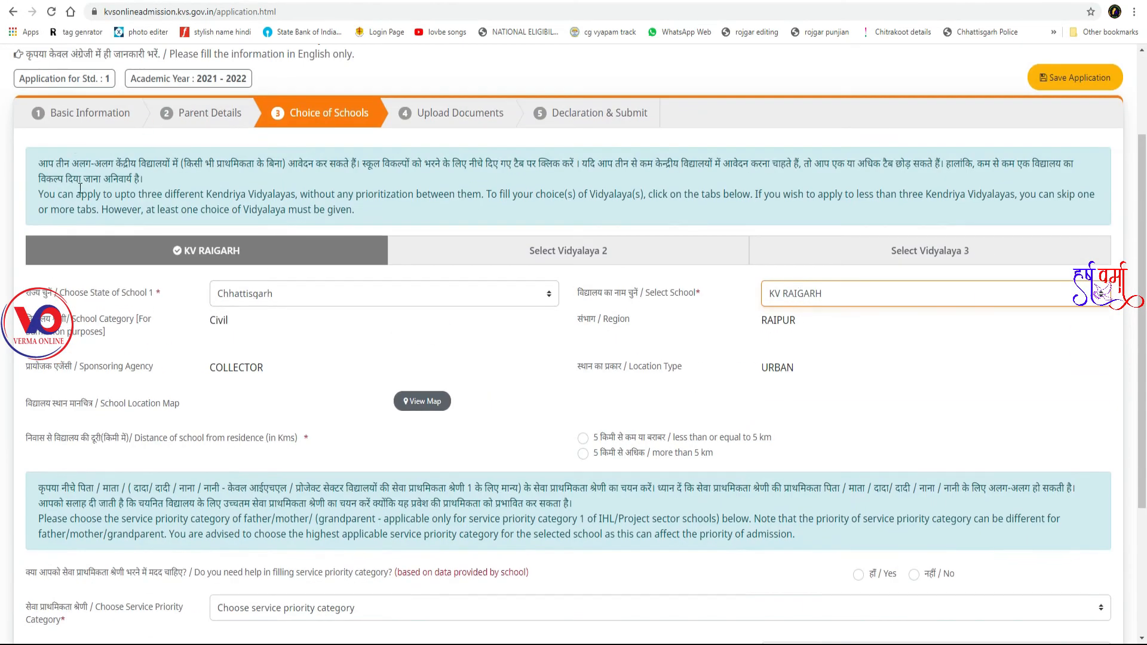
left_click_drag(39, 163, 1063, 166)
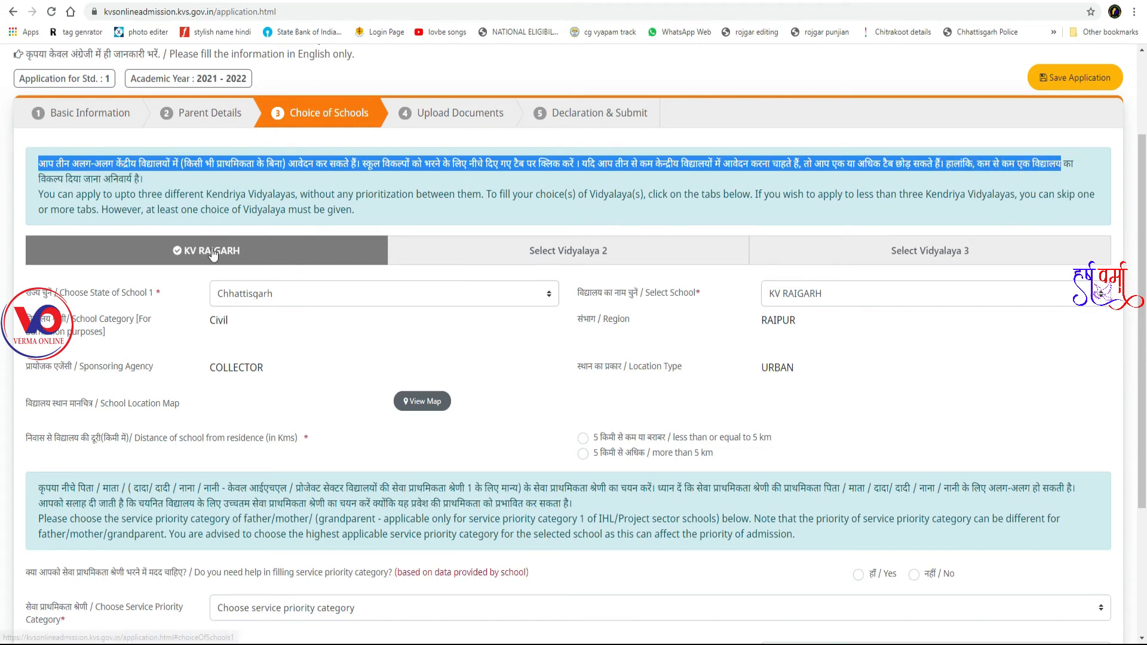
left_click(572, 256)
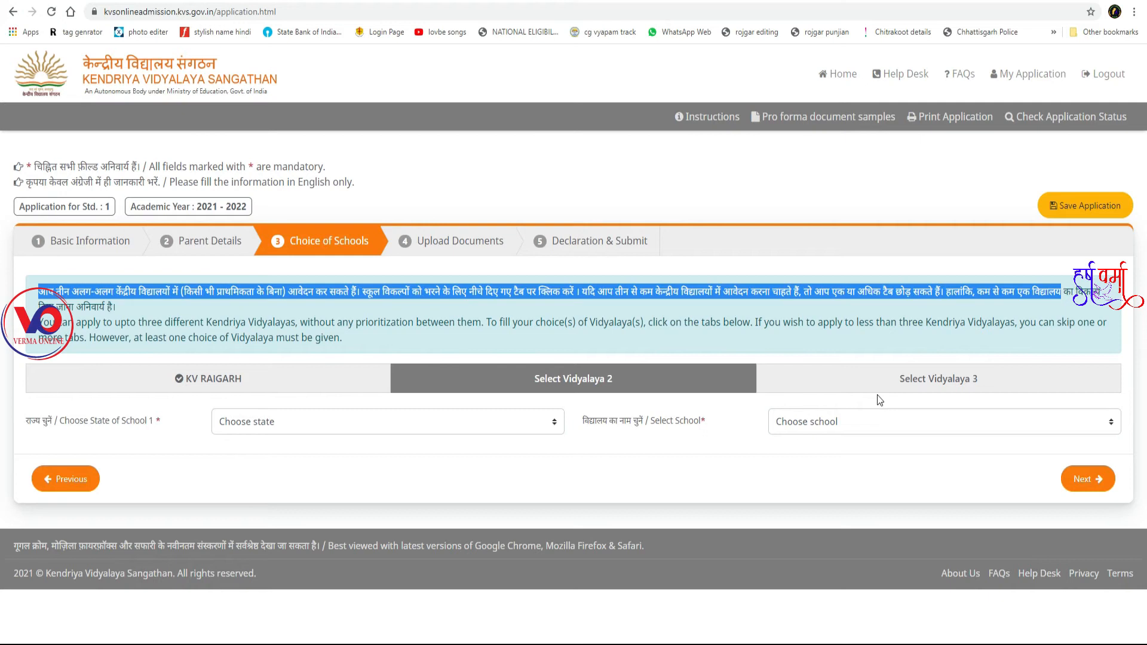
left_click(300, 387)
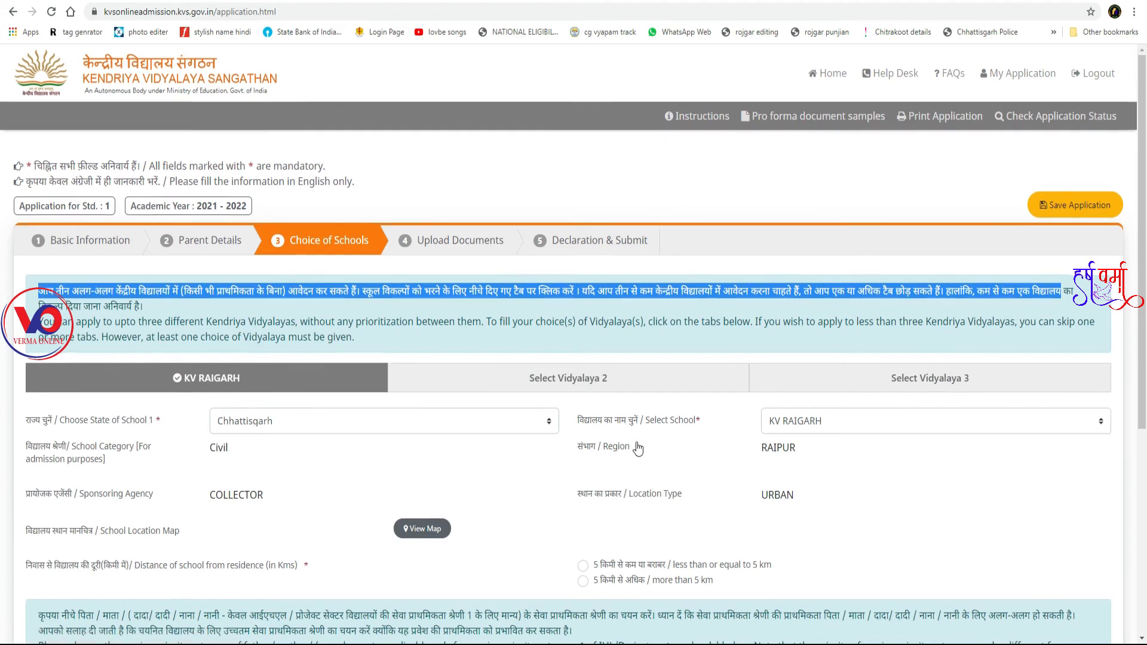
scroll(633, 390, "down", 3)
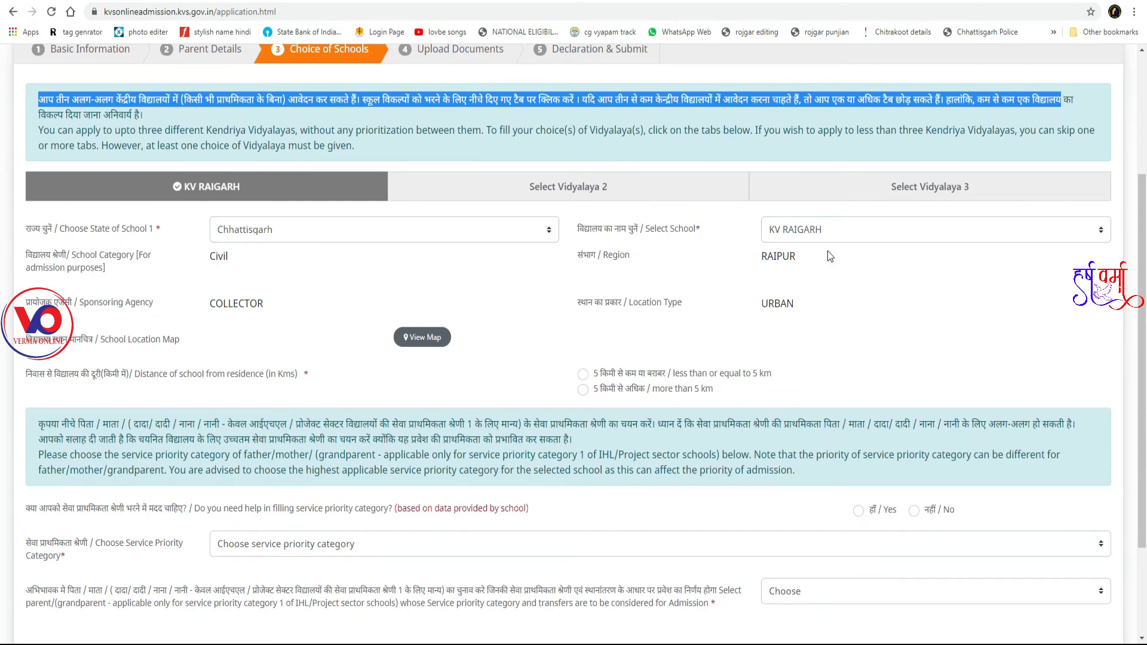
scroll(559, 274, "down", 2)
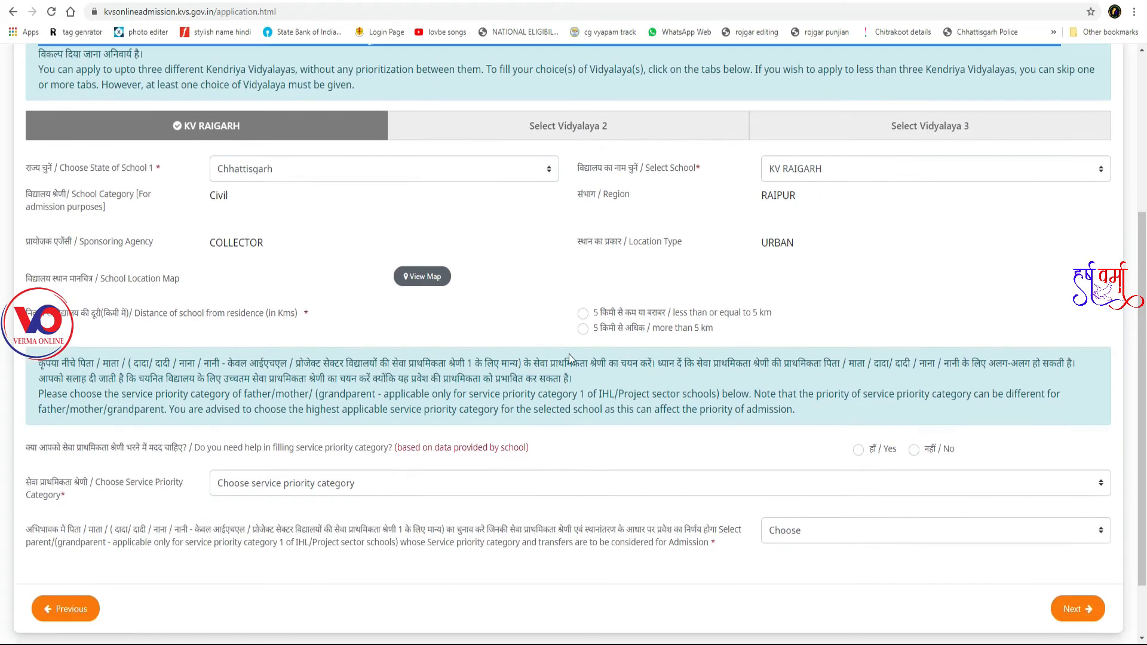
left_click_drag(25, 244, 330, 262)
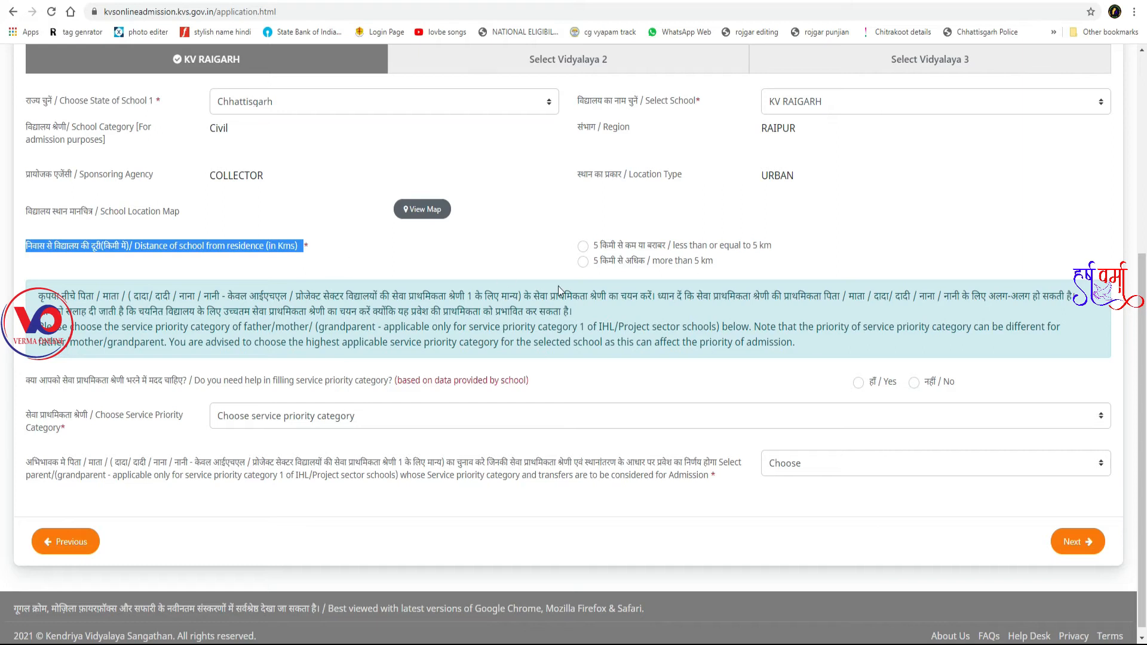
Try 'more than 5 km', then set KV RAIGARH's distance to 'less than or equal to 5 km'
left_click(583, 261)
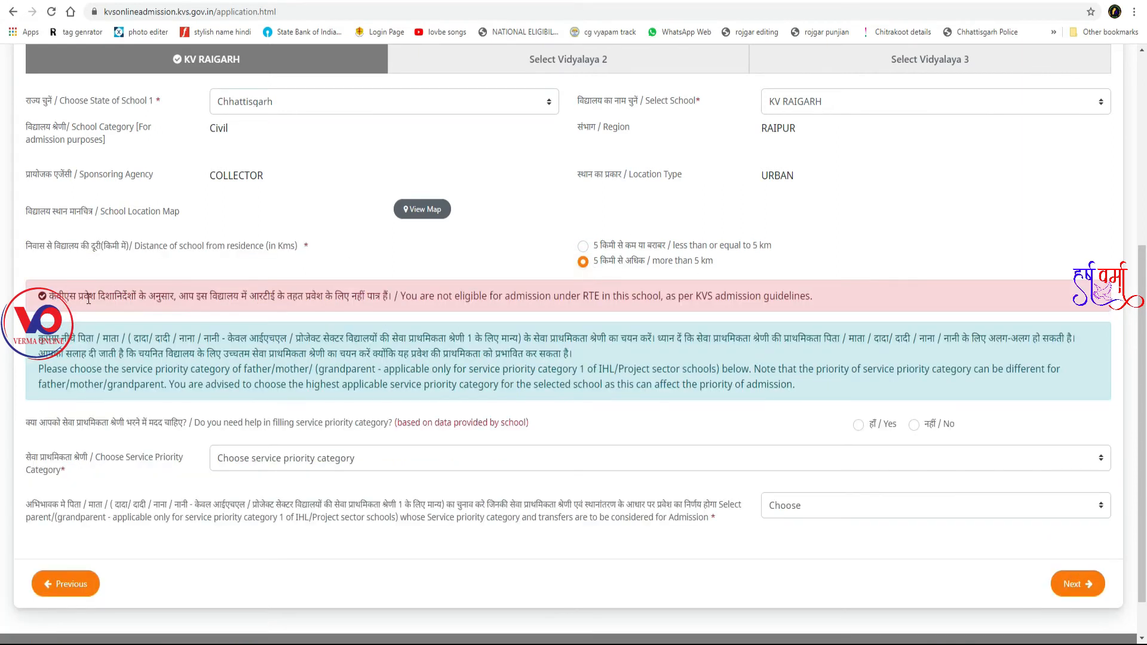
left_click_drag(226, 299, 394, 302)
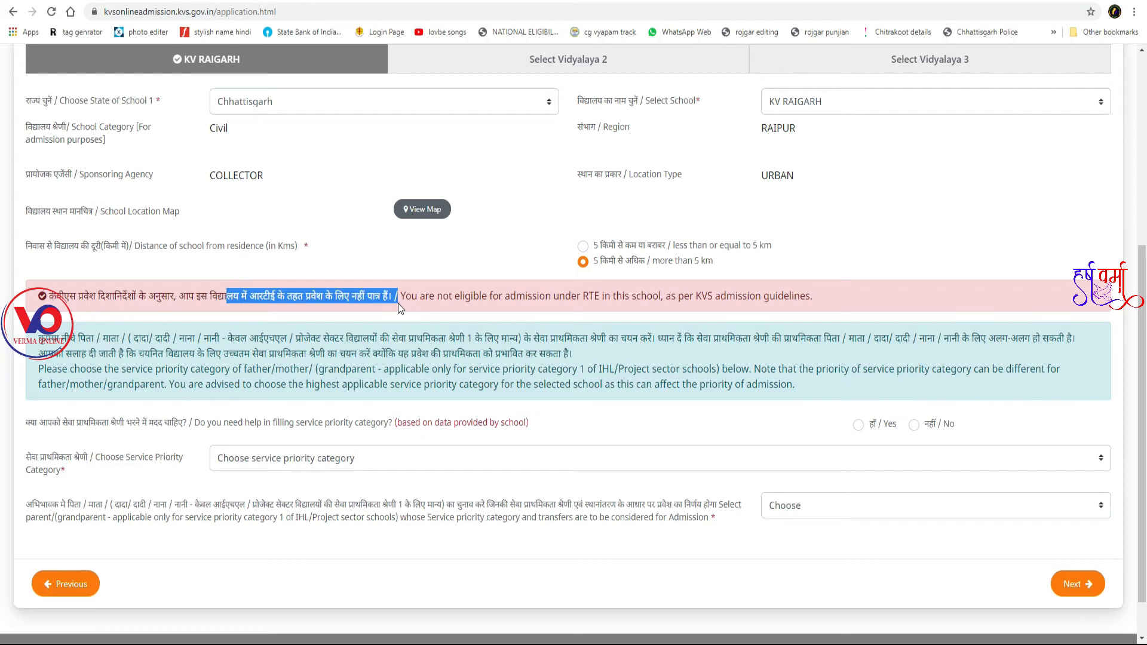
left_click(583, 246)
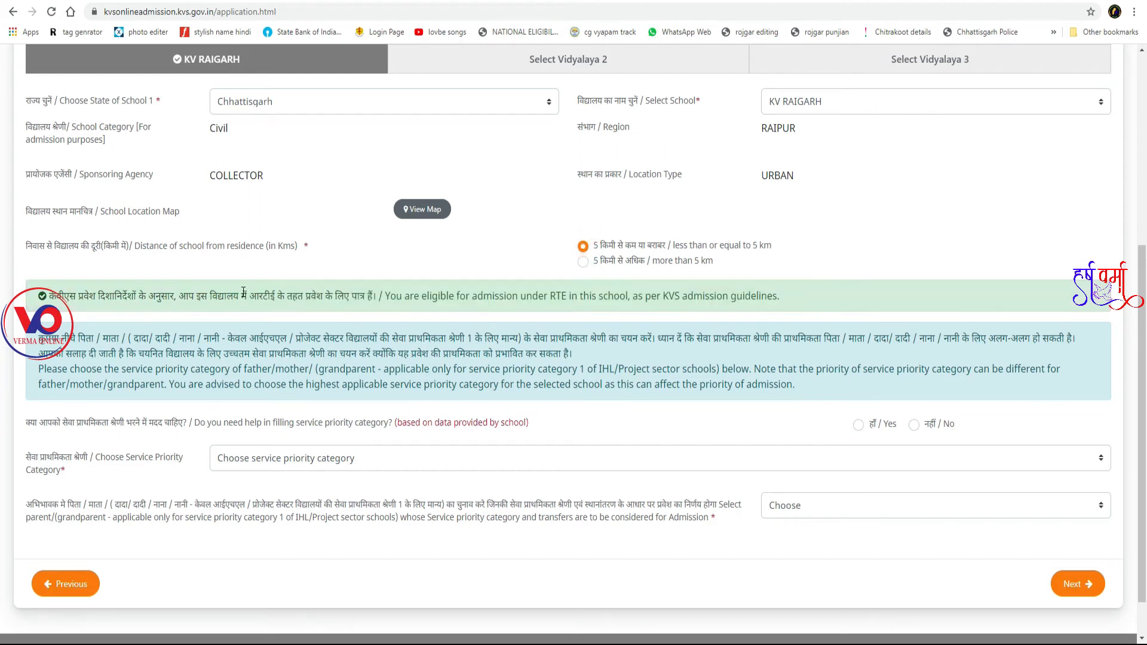
left_click_drag(241, 294, 392, 293)
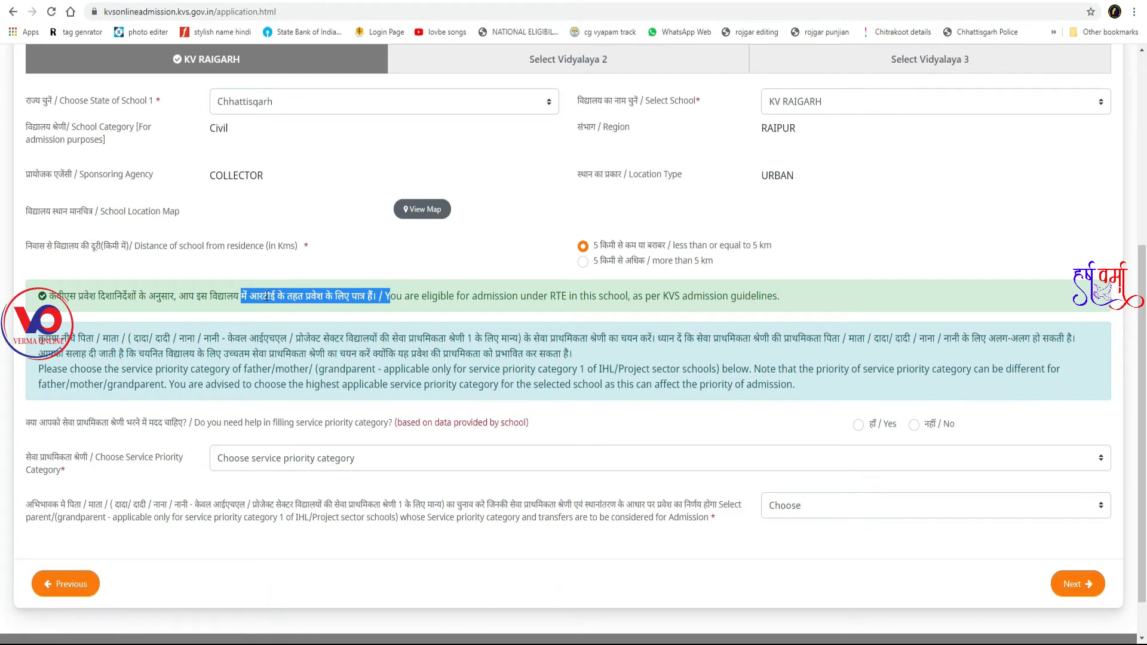
Read through the help question and the service priority instructions below
scroll(203, 294, "down", 1)
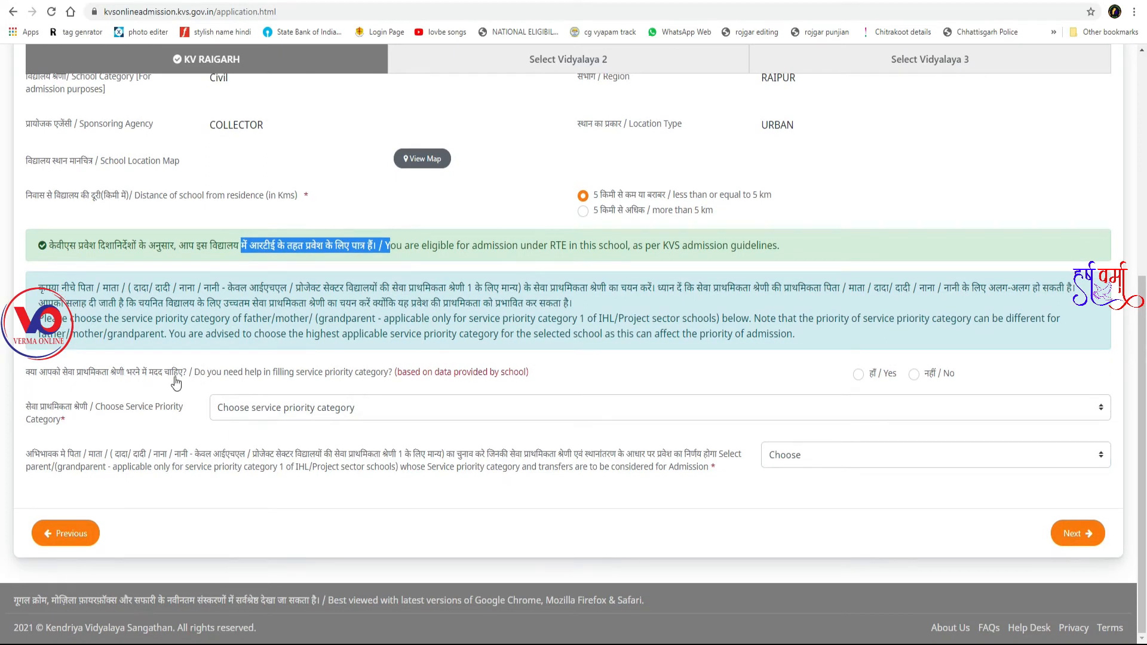
left_click_drag(77, 372, 212, 372)
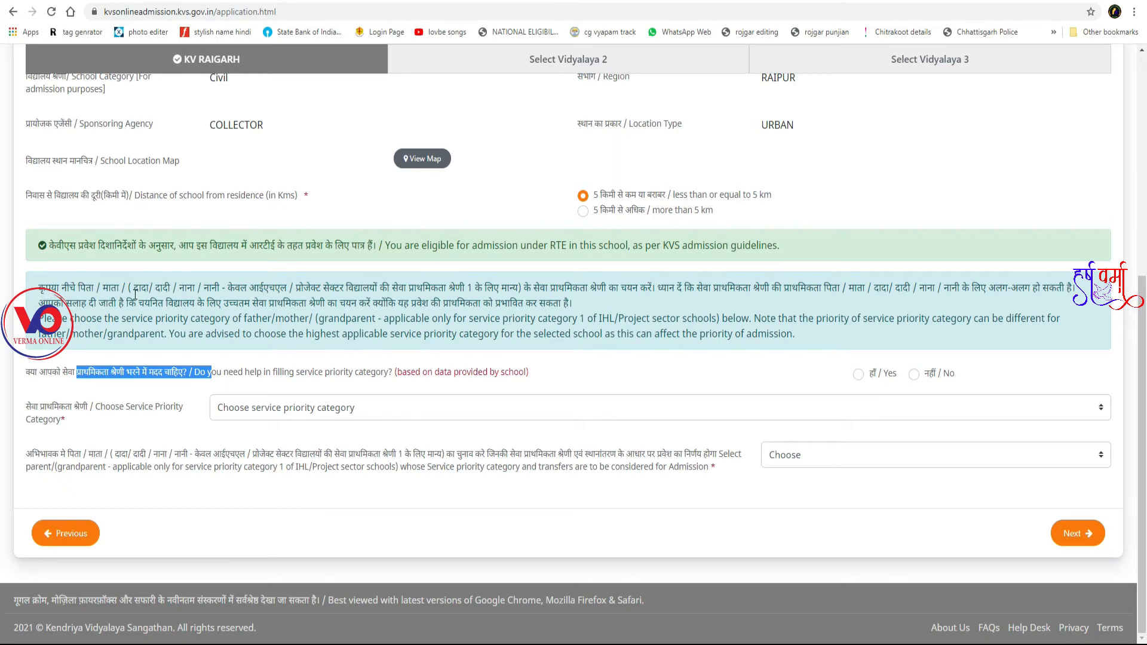
left_click_drag(217, 287, 295, 292)
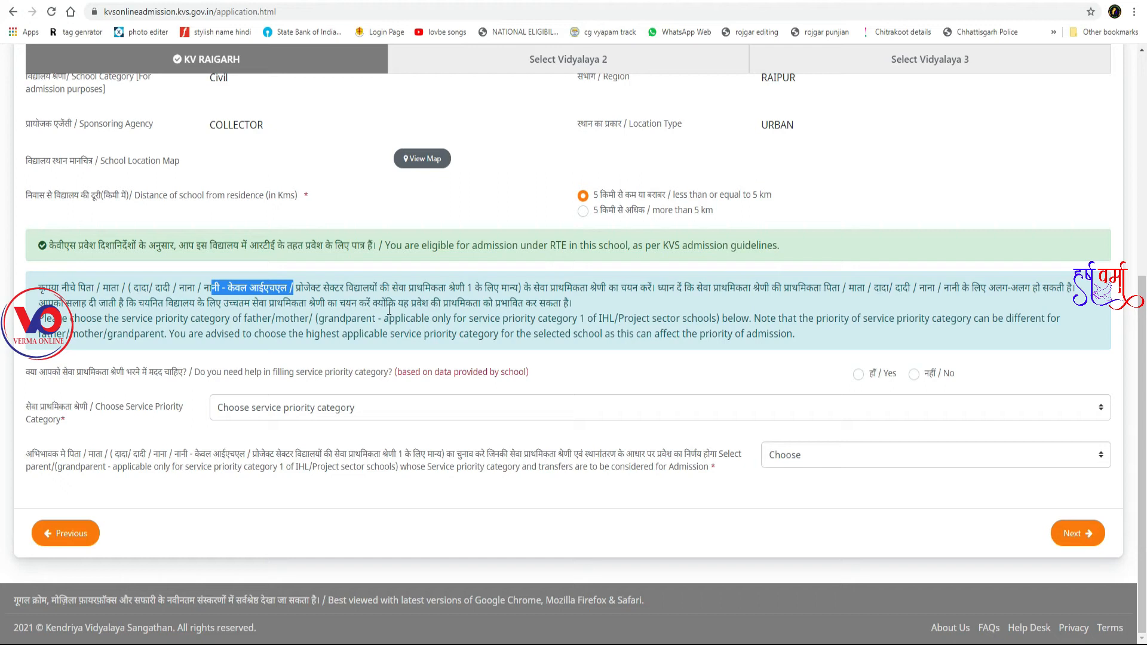
left_click_drag(475, 286, 531, 287)
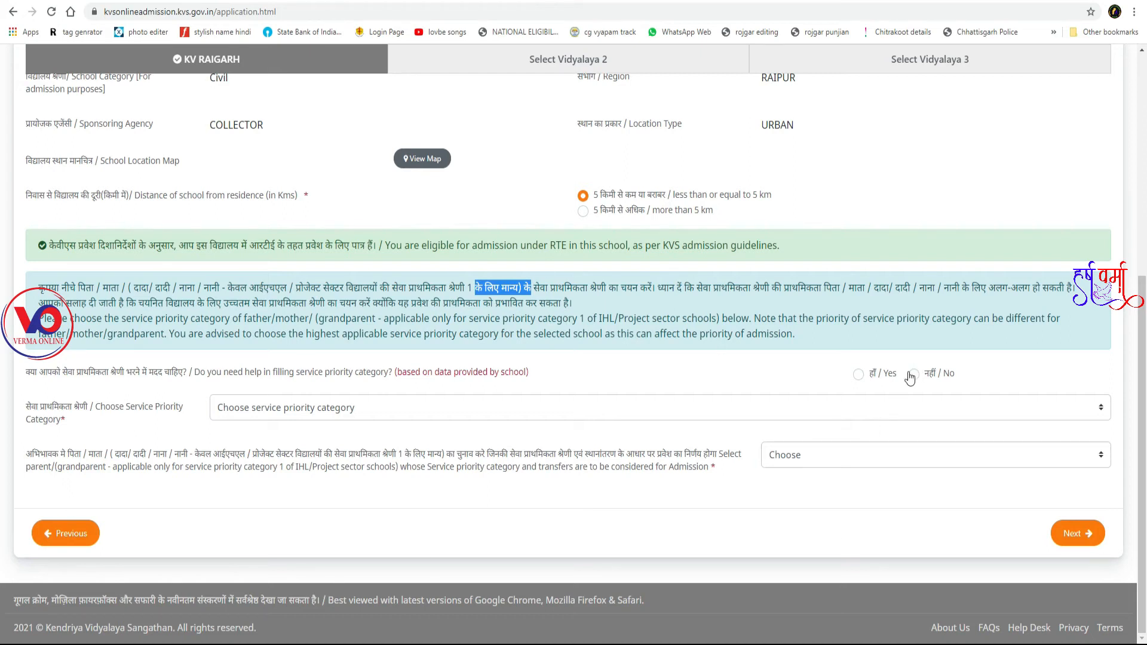
Request category help and try State Government Employees with serving permanent status, giving category 3
left_click(859, 374)
scroll(483, 395, "down", 2)
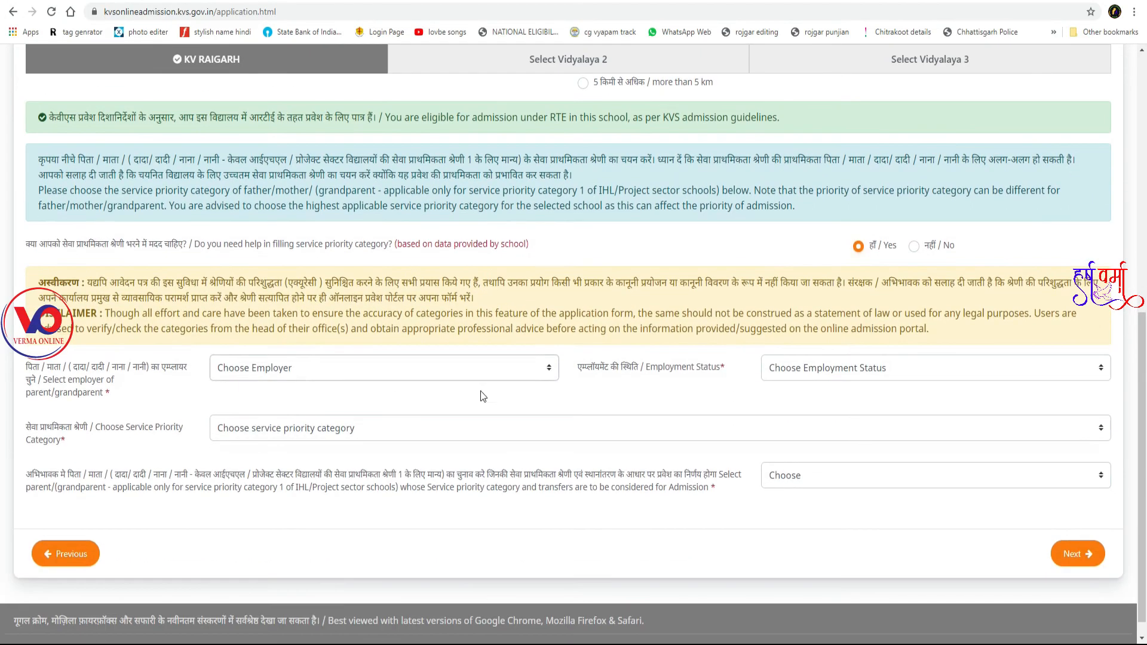
left_click(295, 368)
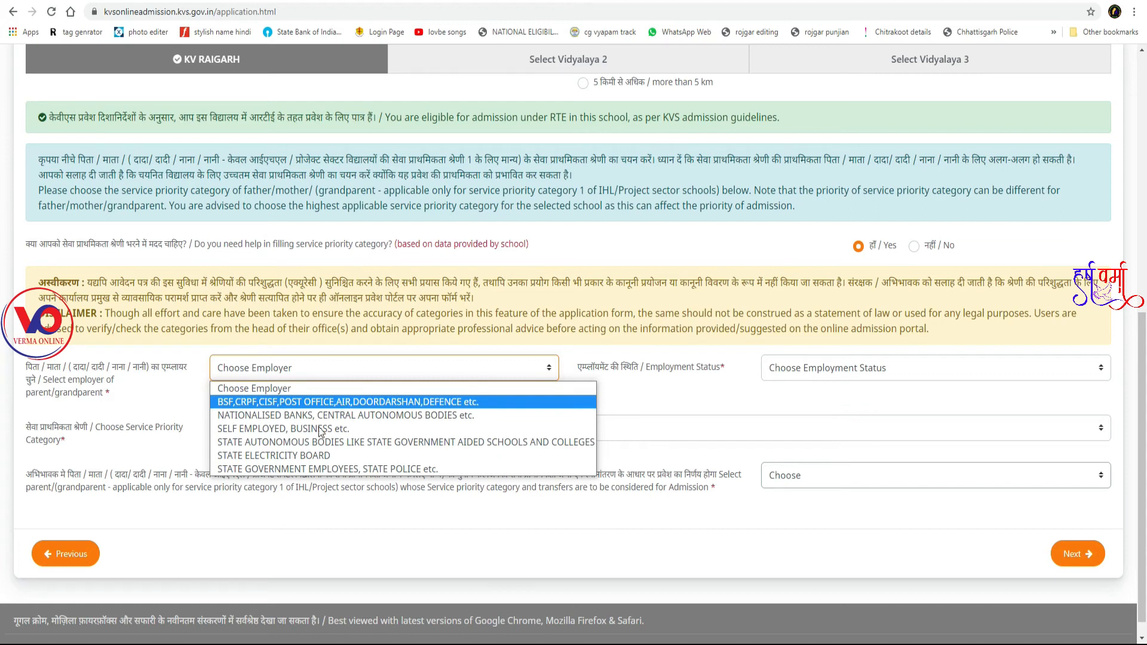
left_click(385, 469)
left_click(838, 372)
left_click(825, 402)
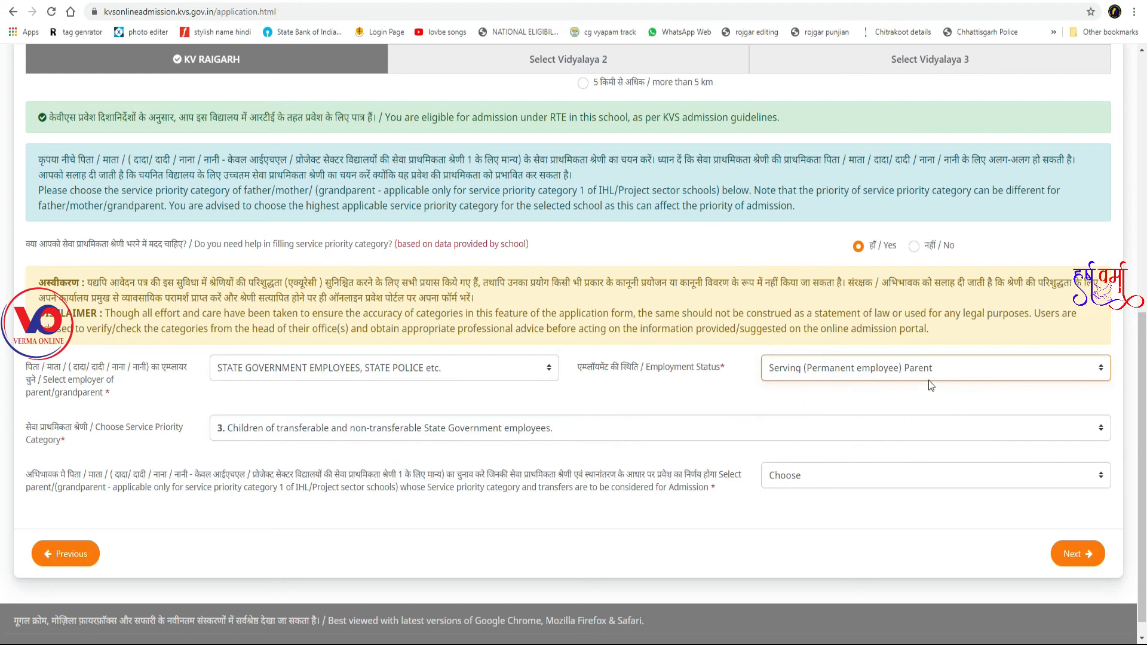
left_click(361, 431)
left_click(363, 430)
left_click(363, 430)
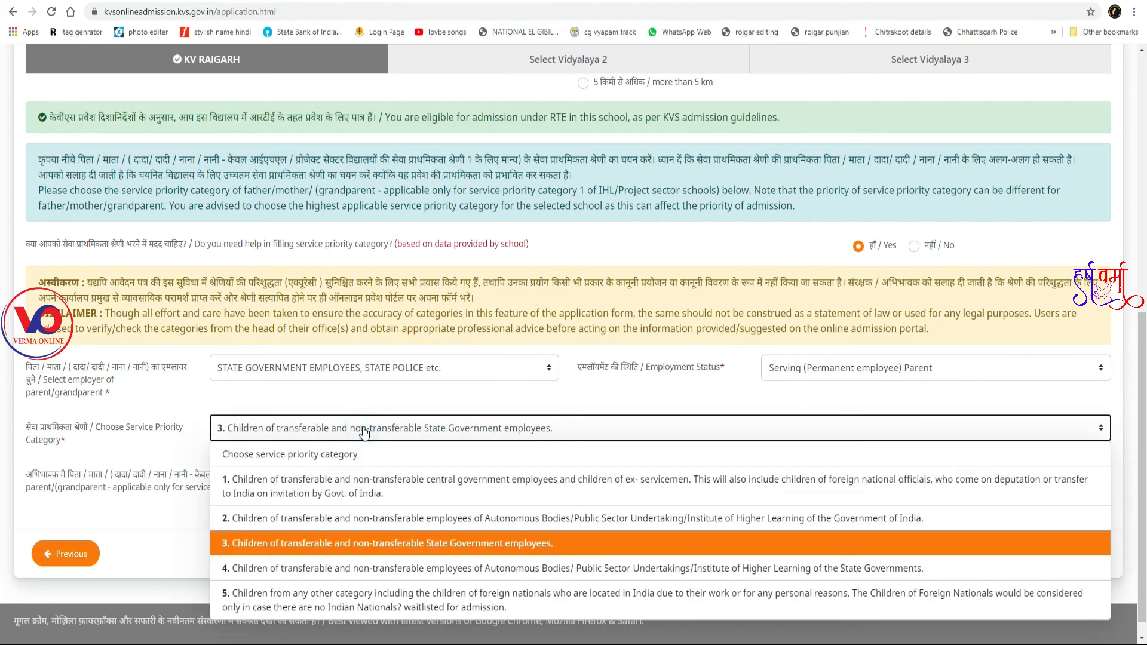
left_click(363, 430)
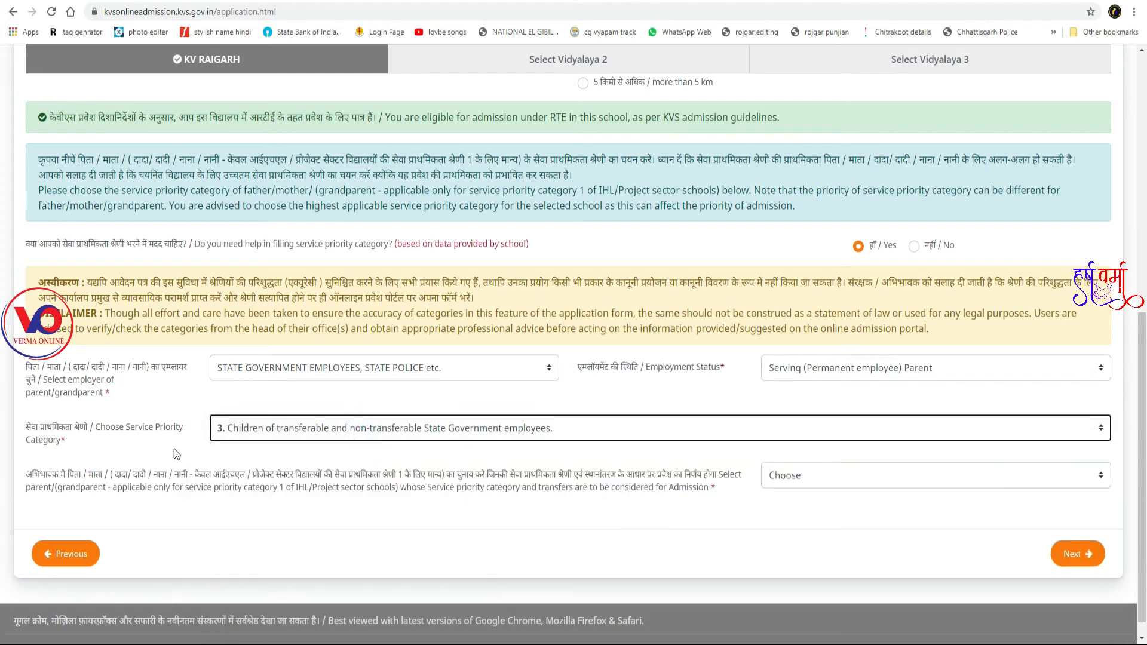
Try Nationalised Banks with serving permanent status, then settle on SELF EMPLOYED, BUSINESS etc
left_click(282, 385)
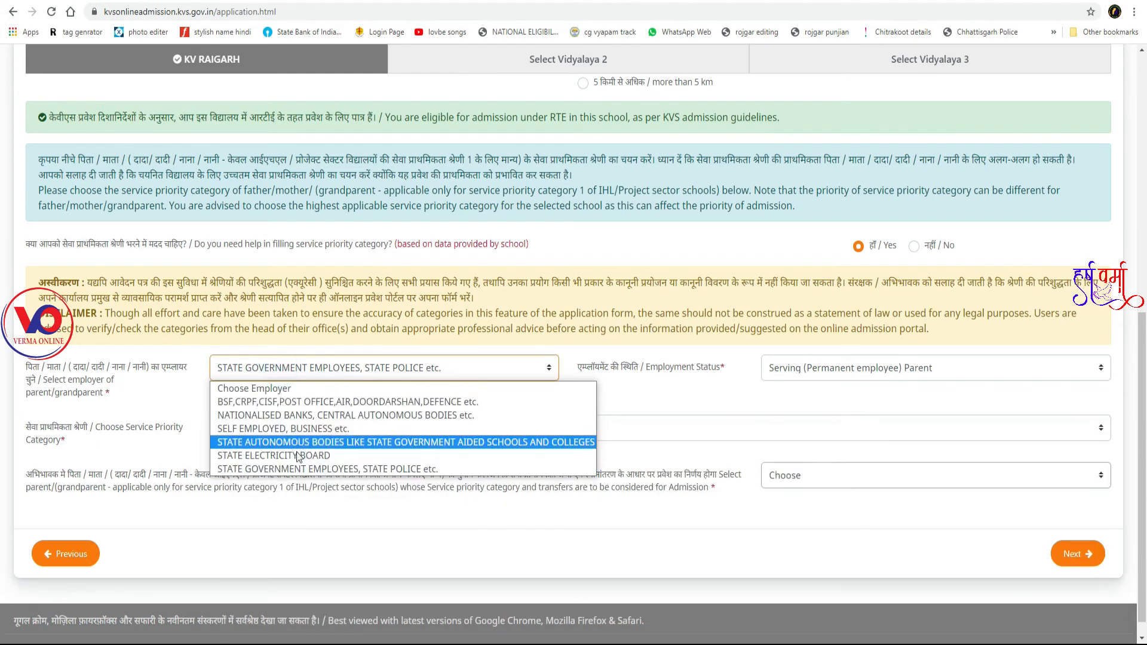
left_click(161, 418)
left_click(394, 431)
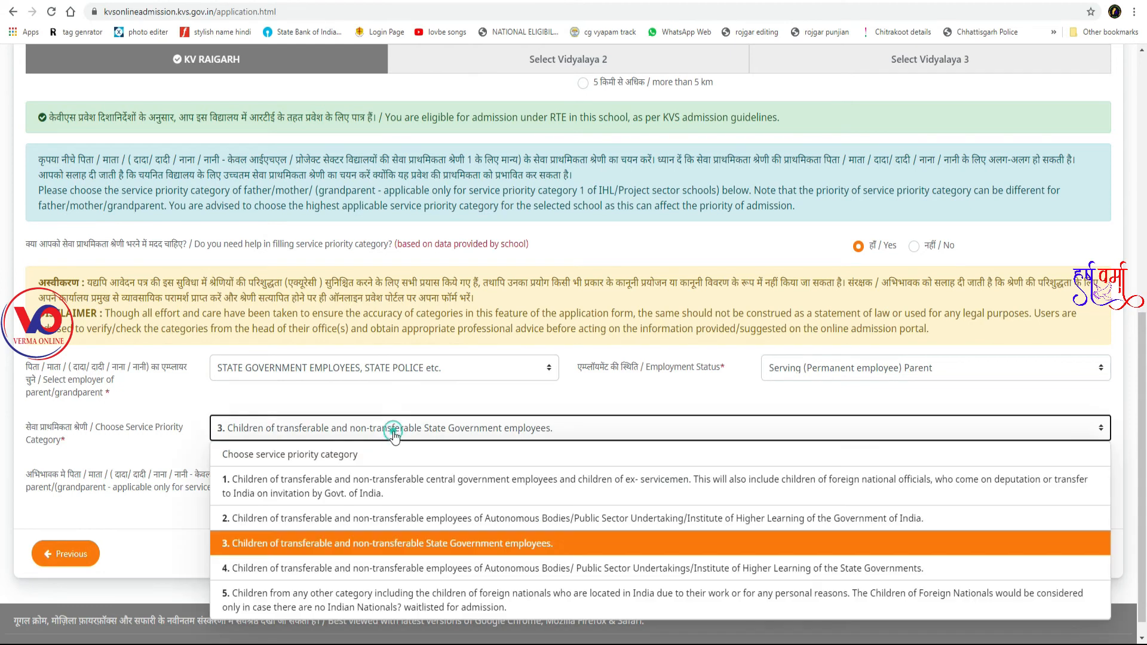
left_click(395, 432)
left_click(371, 368)
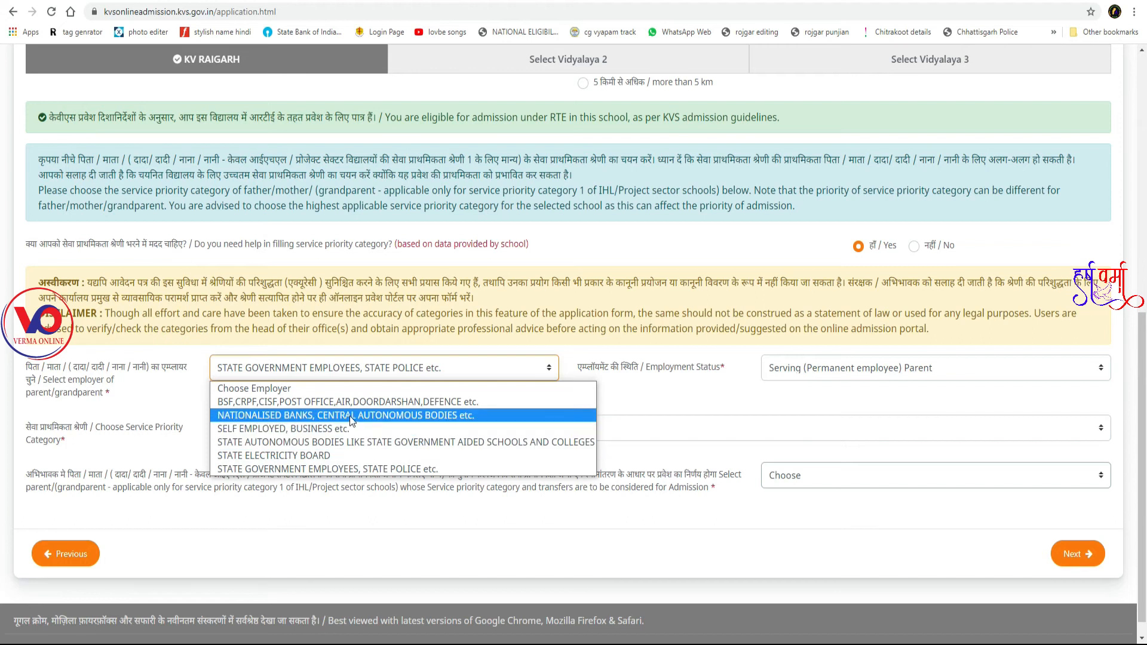
left_click(349, 416)
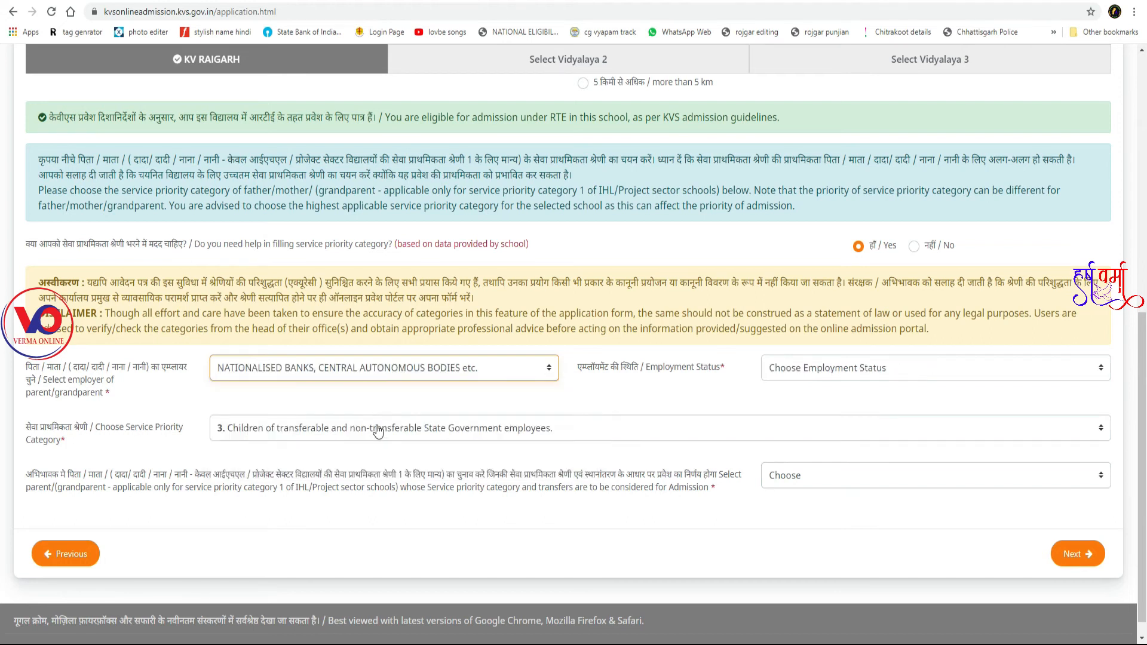
left_click(866, 380)
left_click(816, 401)
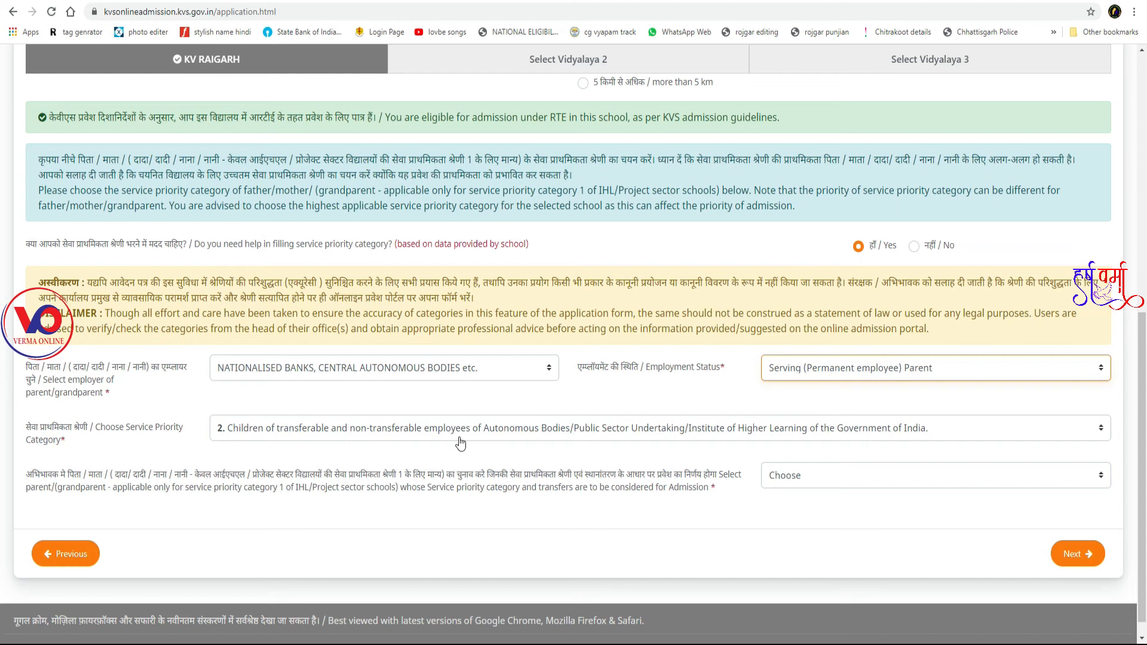
left_click(460, 442)
left_click(459, 440)
left_click(435, 368)
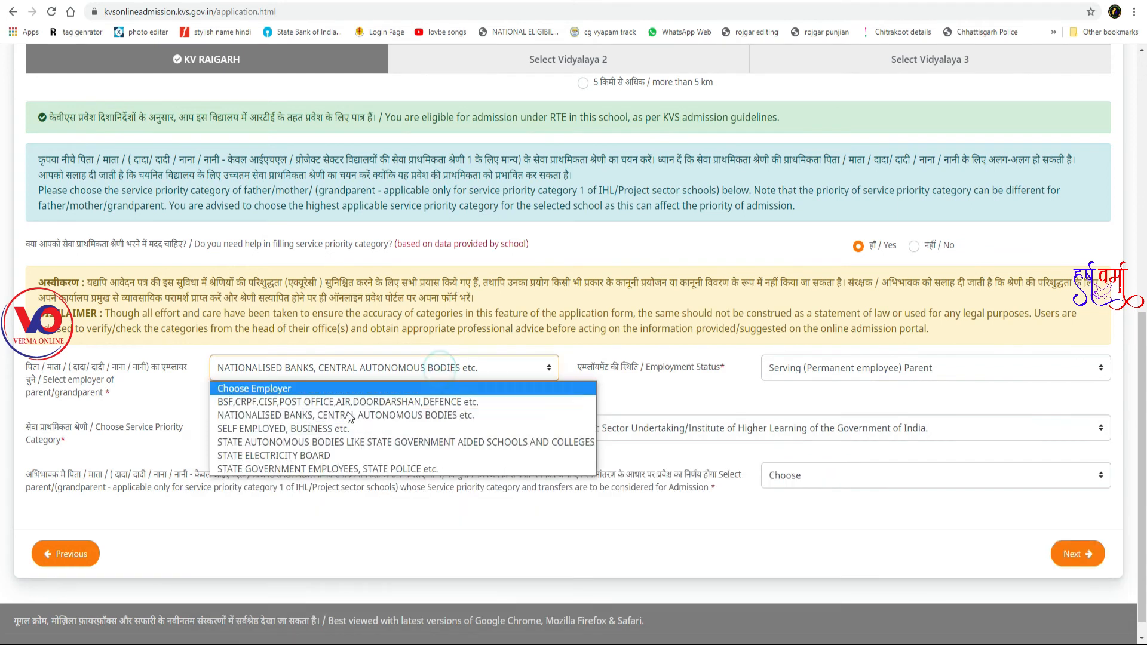
left_click(344, 428)
Set status to NA (category 5), then try Central Forces and Defence with serving permanent status
left_click(835, 371)
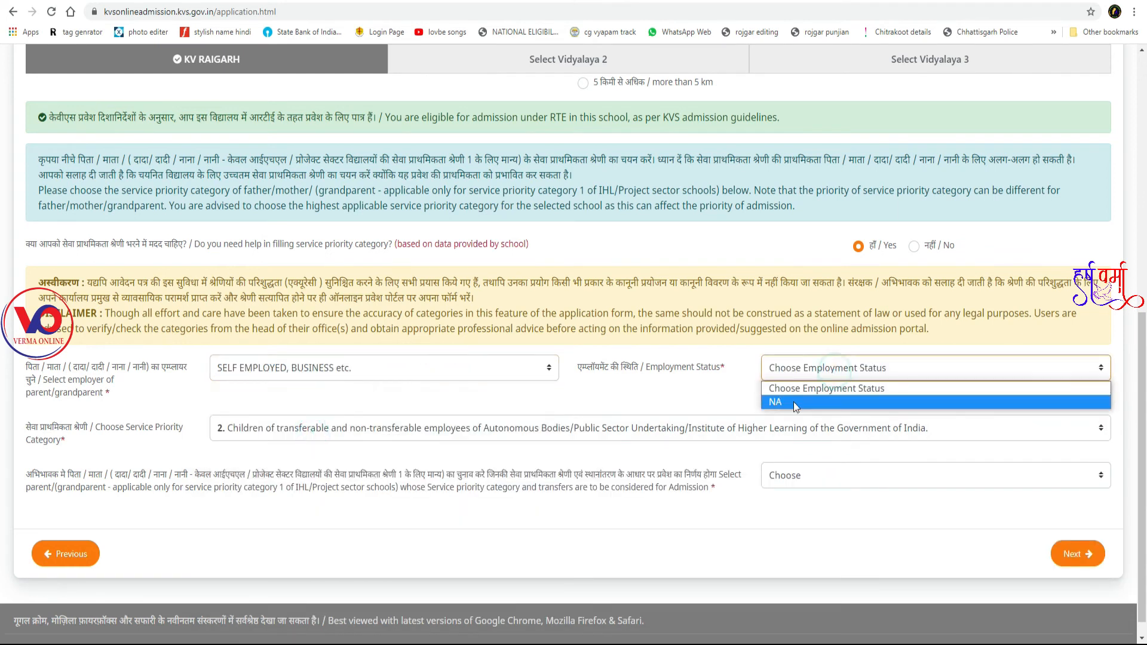
left_click(793, 401)
left_click(326, 435)
left_click(325, 435)
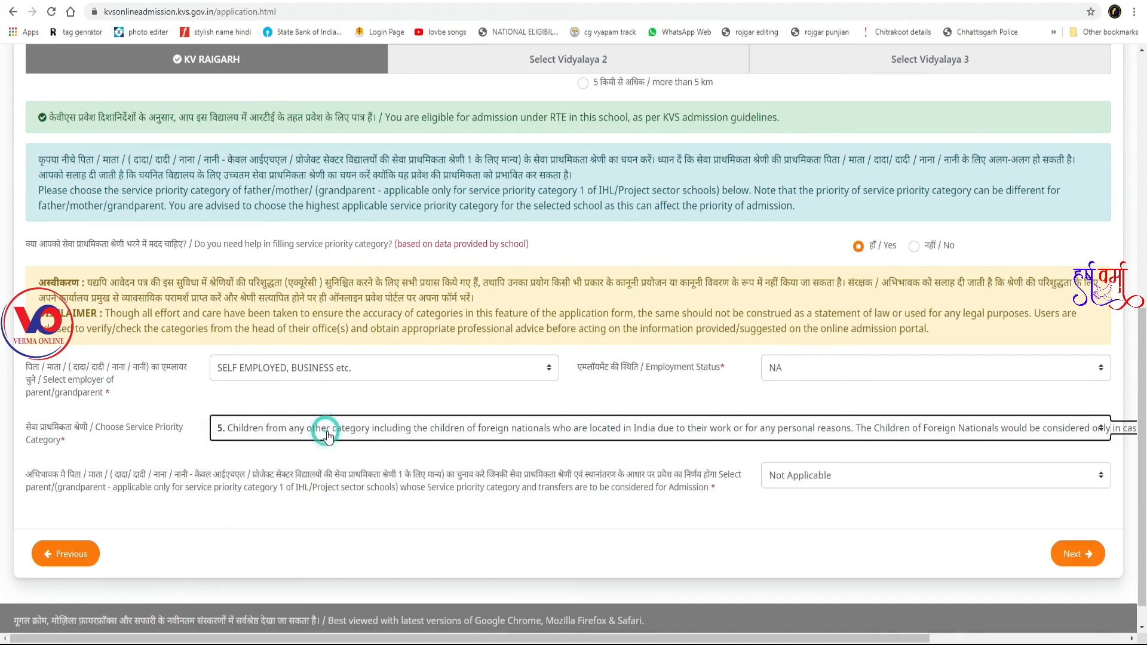
left_click(332, 368)
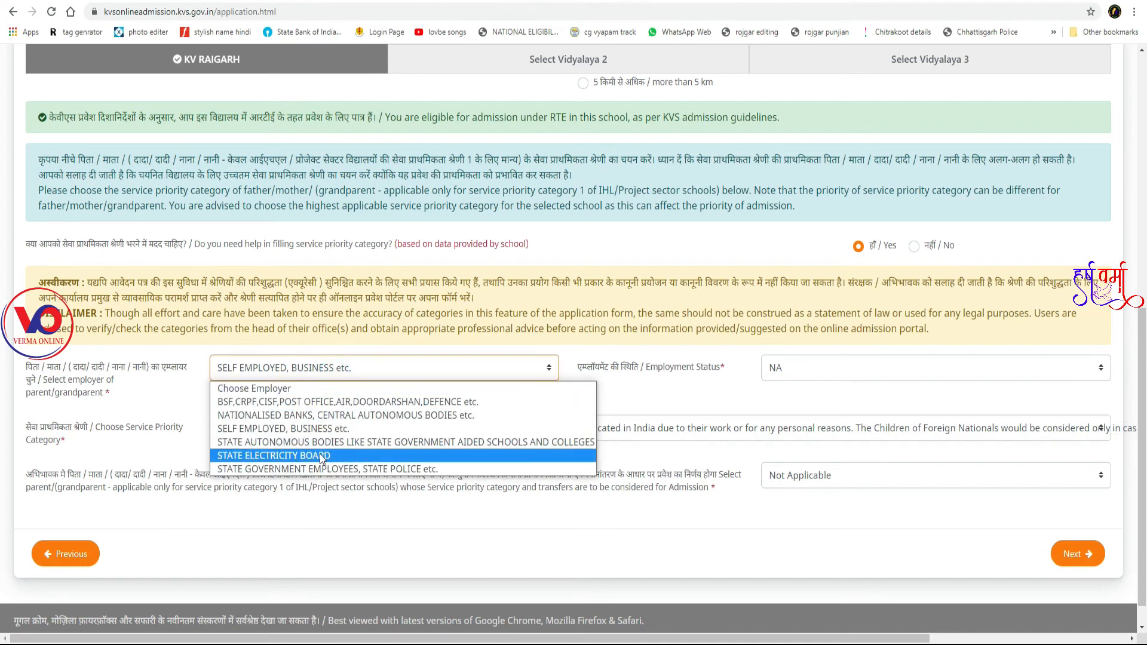
left_click(354, 401)
left_click(806, 369)
left_click(786, 396)
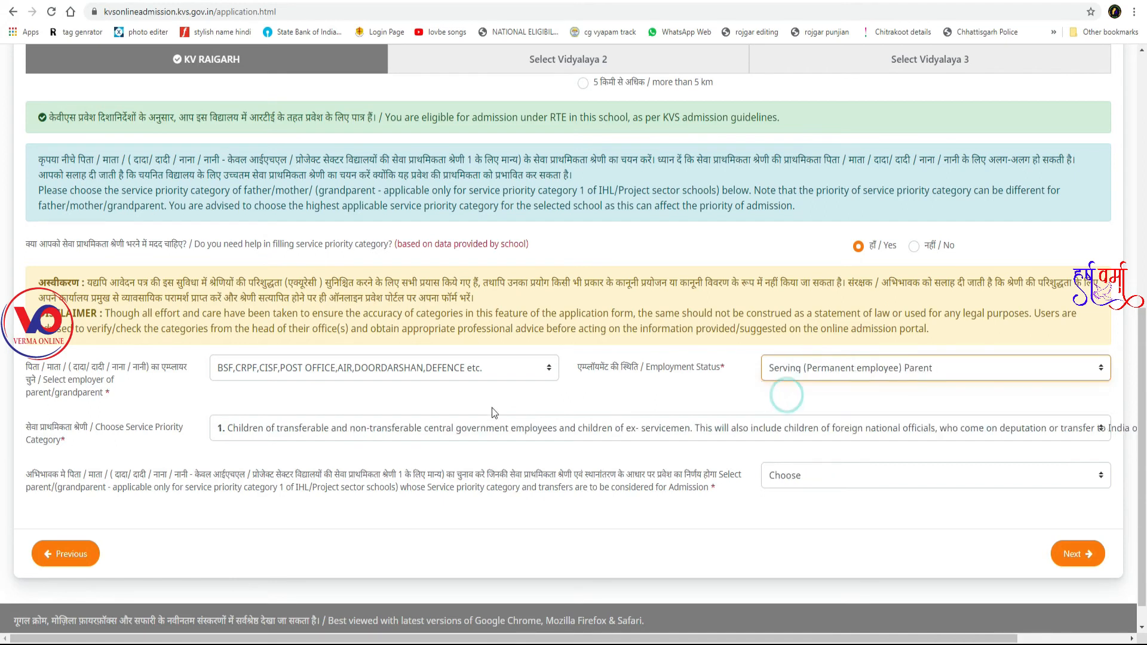
Try State Electricity Board, then settle on State Government Employees with serving permanent status
left_click(387, 369)
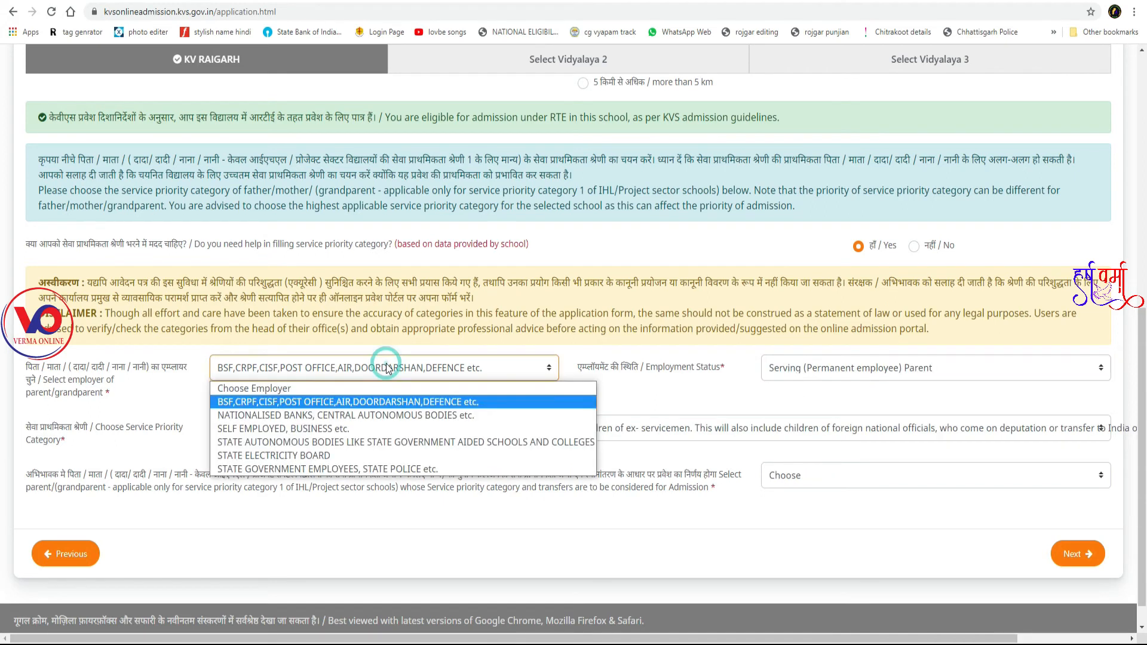
left_click(311, 455)
left_click(809, 369)
left_click(786, 400)
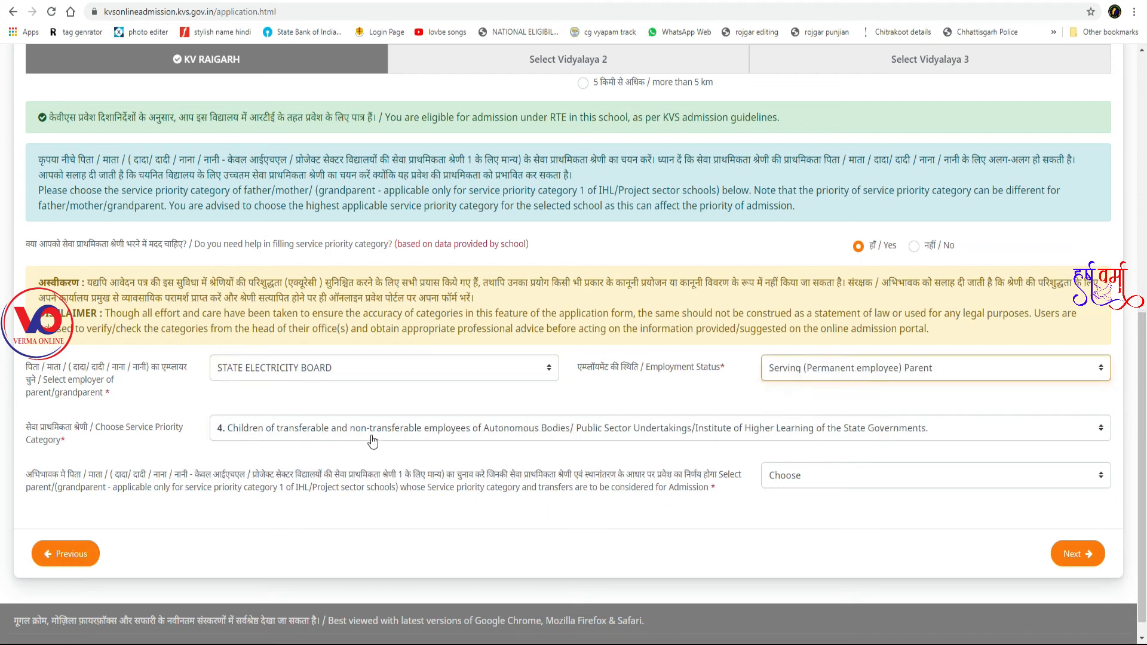
left_click(332, 366)
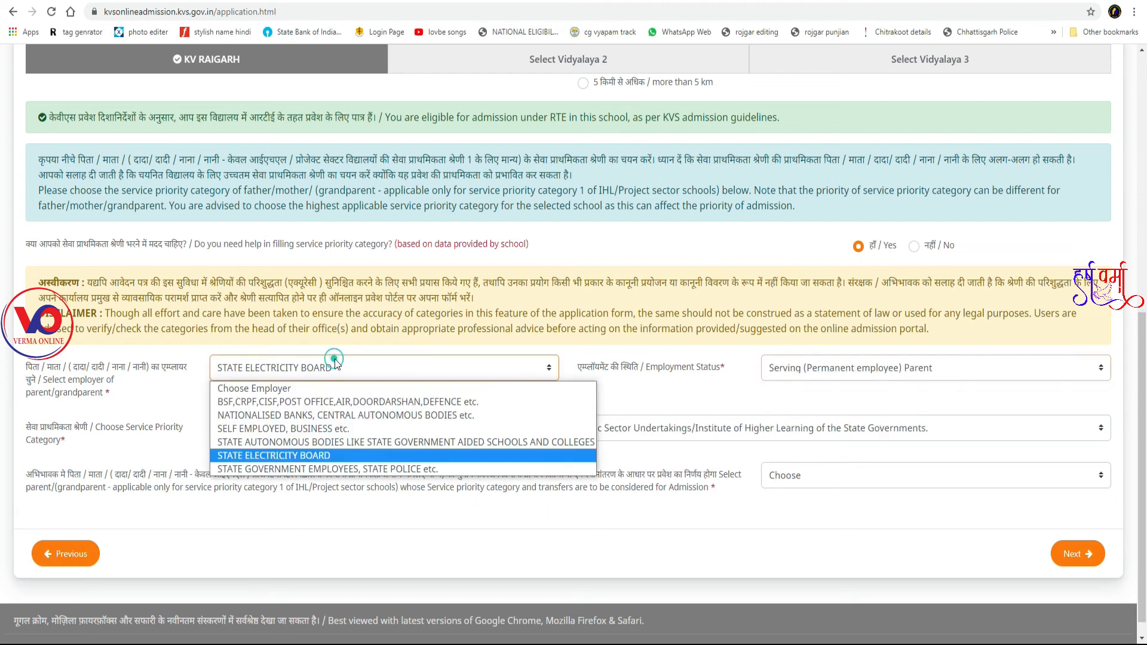
left_click(289, 468)
left_click(788, 370)
left_click(777, 401)
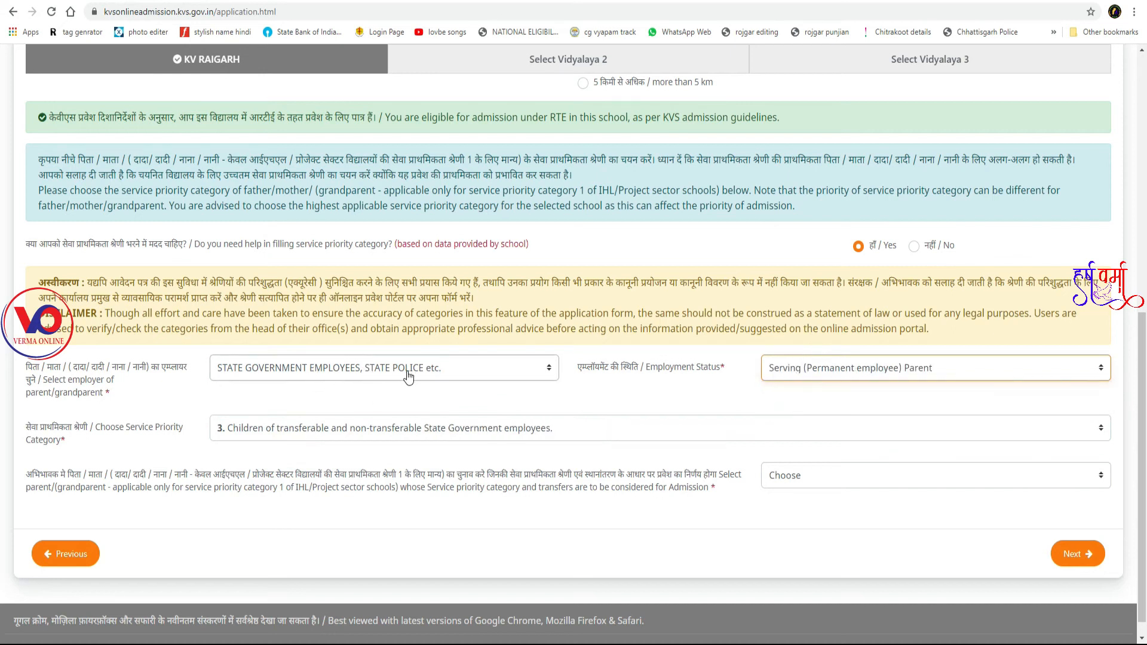
left_click(913, 247)
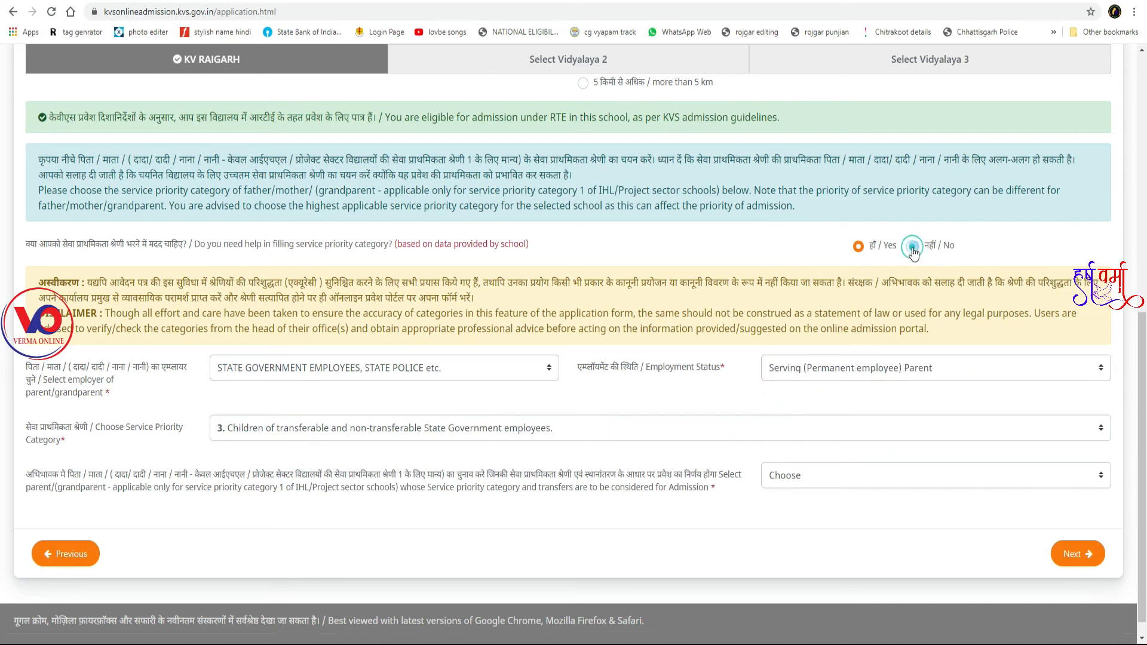
left_click_drag(914, 248, 577, 384)
left_click_drag(721, 373, 629, 382)
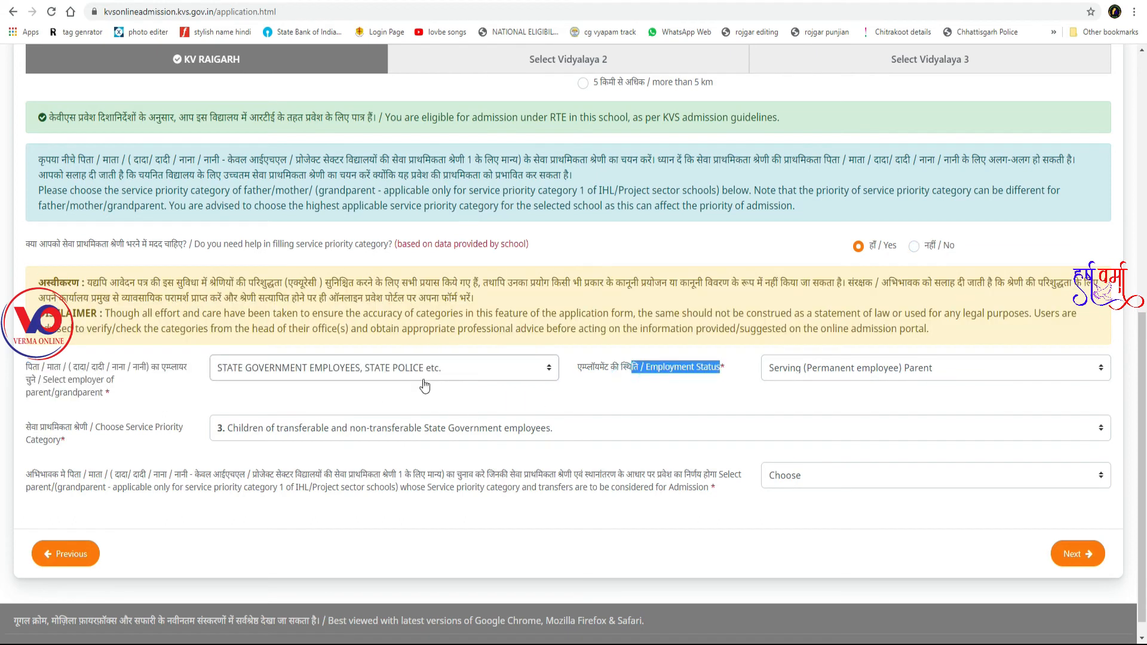
Turn off category help, choose priority category 5 and set the parent choice to Not Applicable
left_click(913, 248)
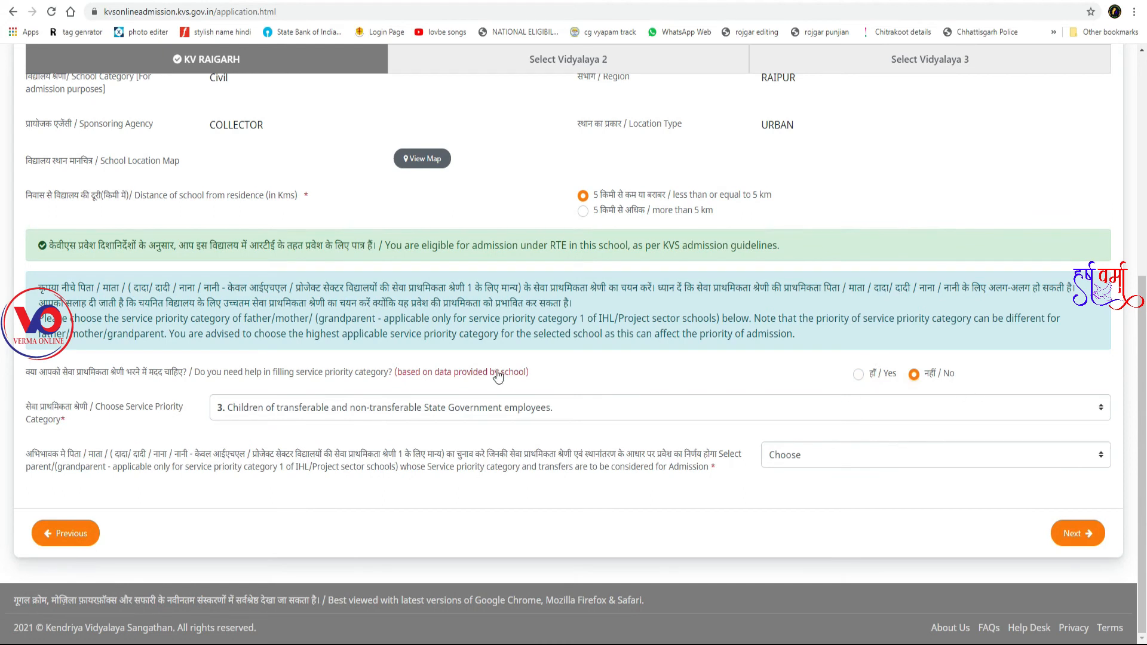
left_click(377, 411)
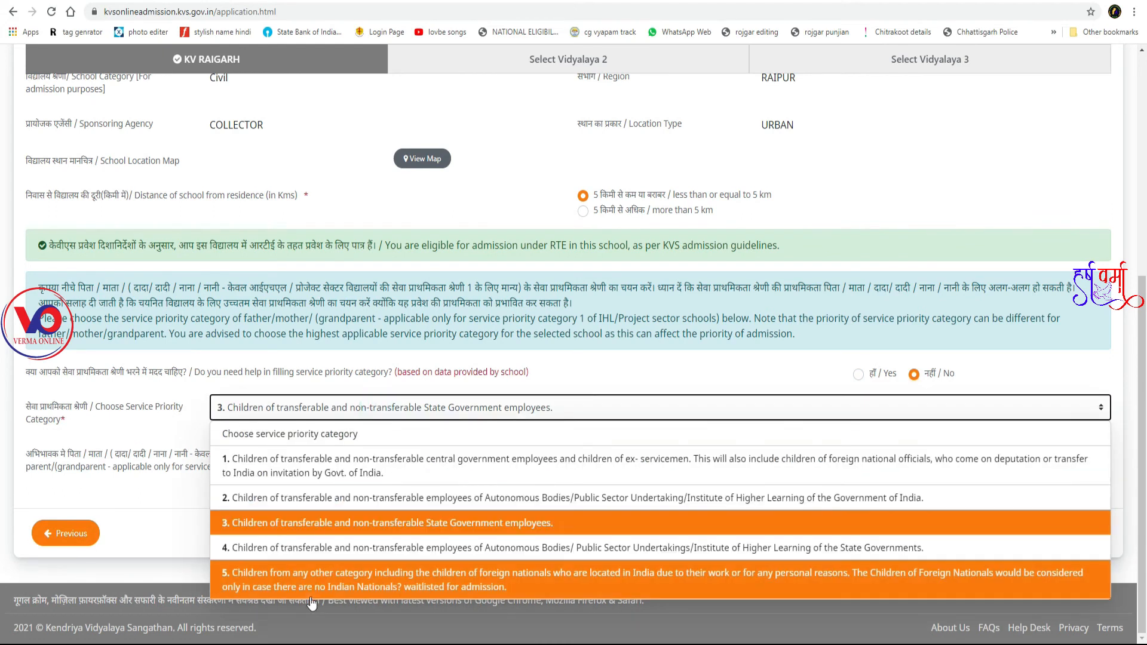
left_click(342, 582)
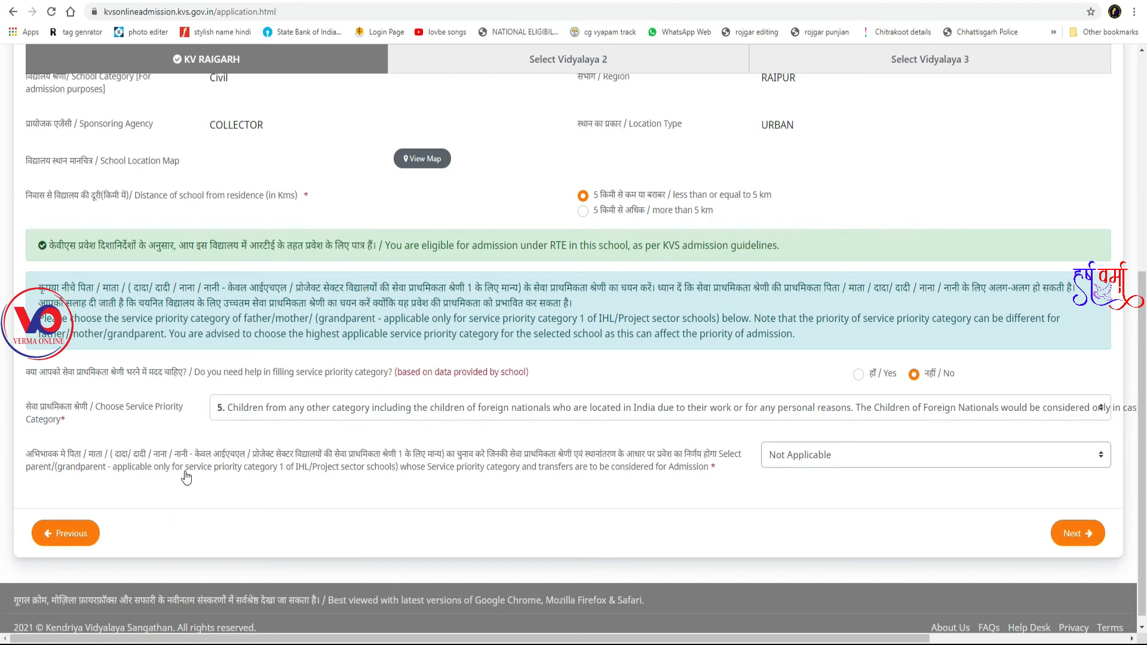
left_click(835, 456)
left_click(834, 452)
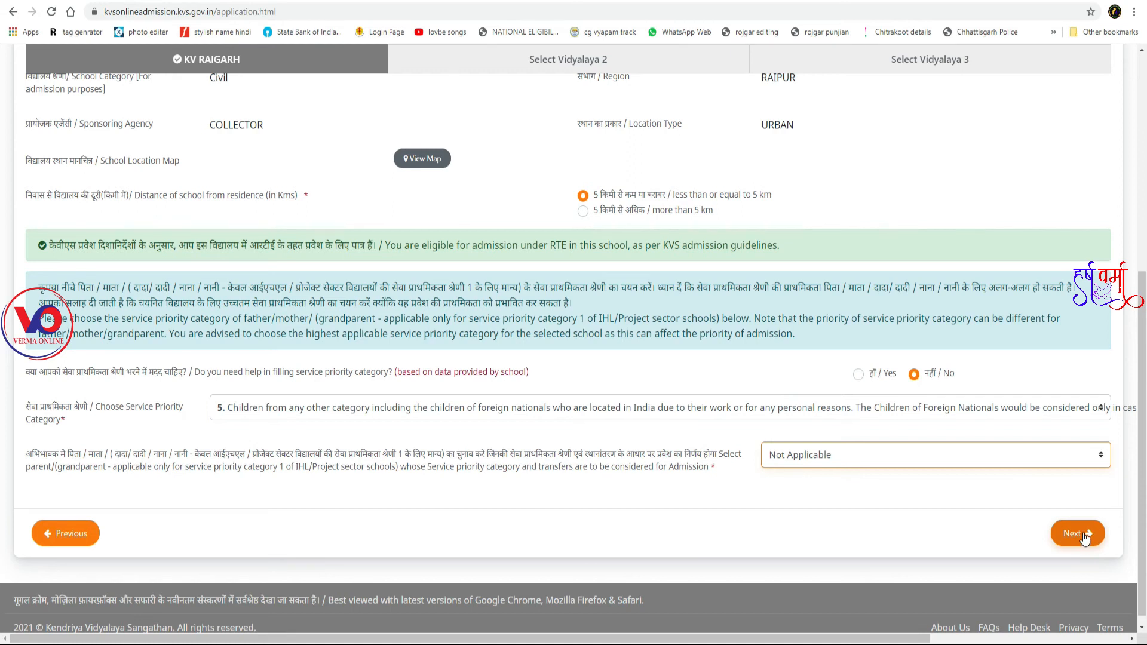
left_click(442, 419)
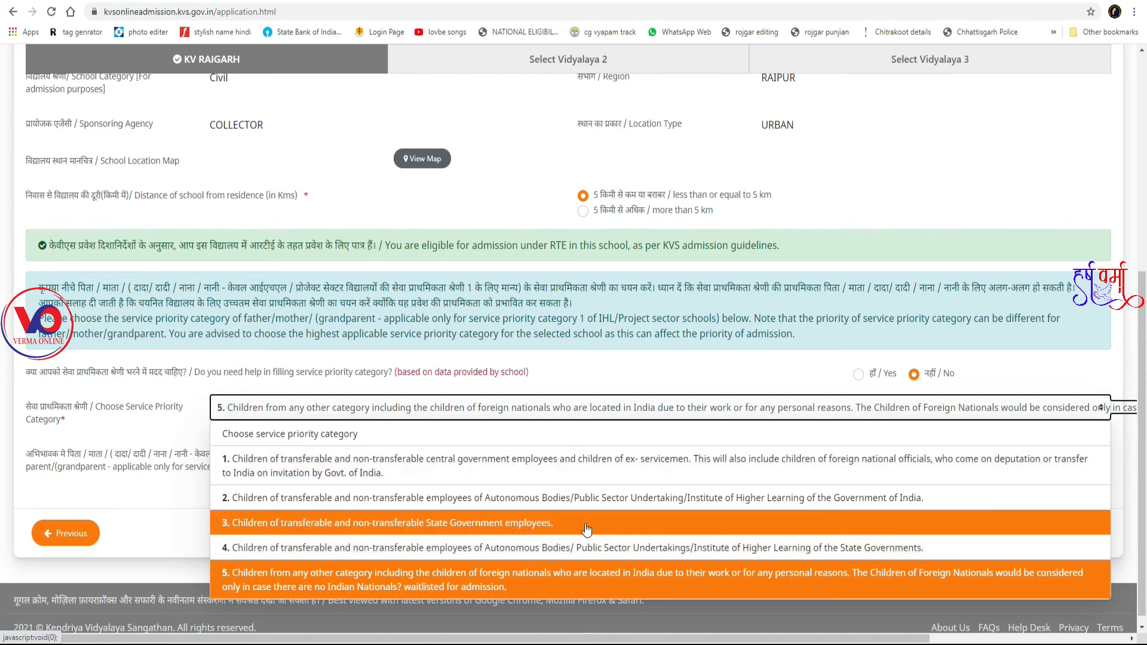
left_click(628, 368)
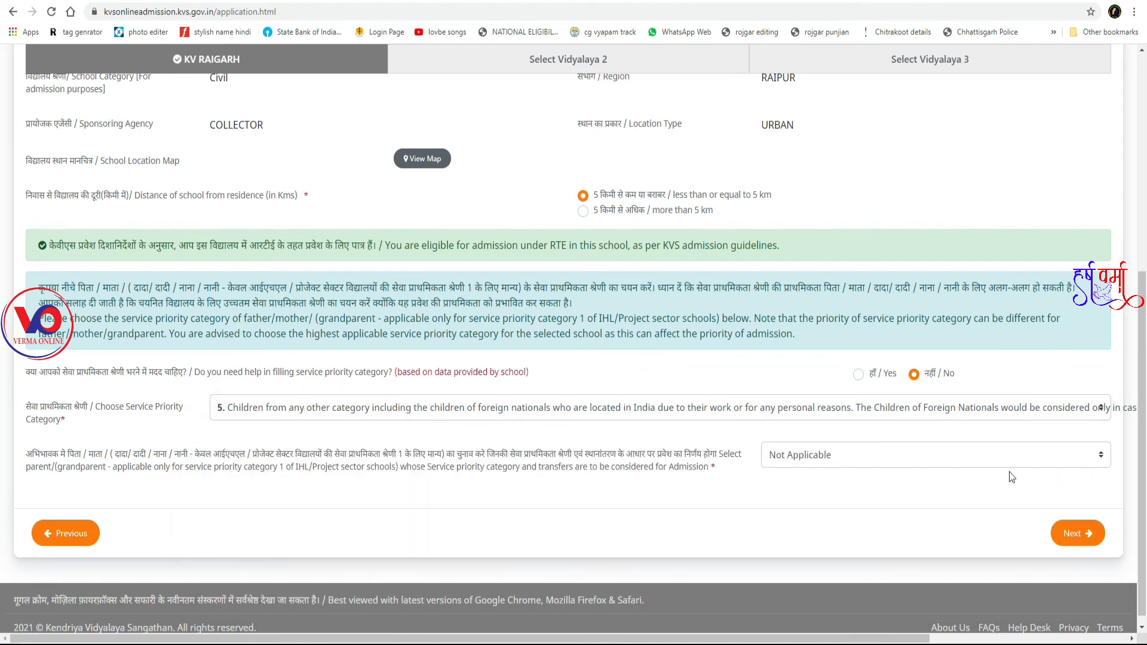
left_click(815, 458)
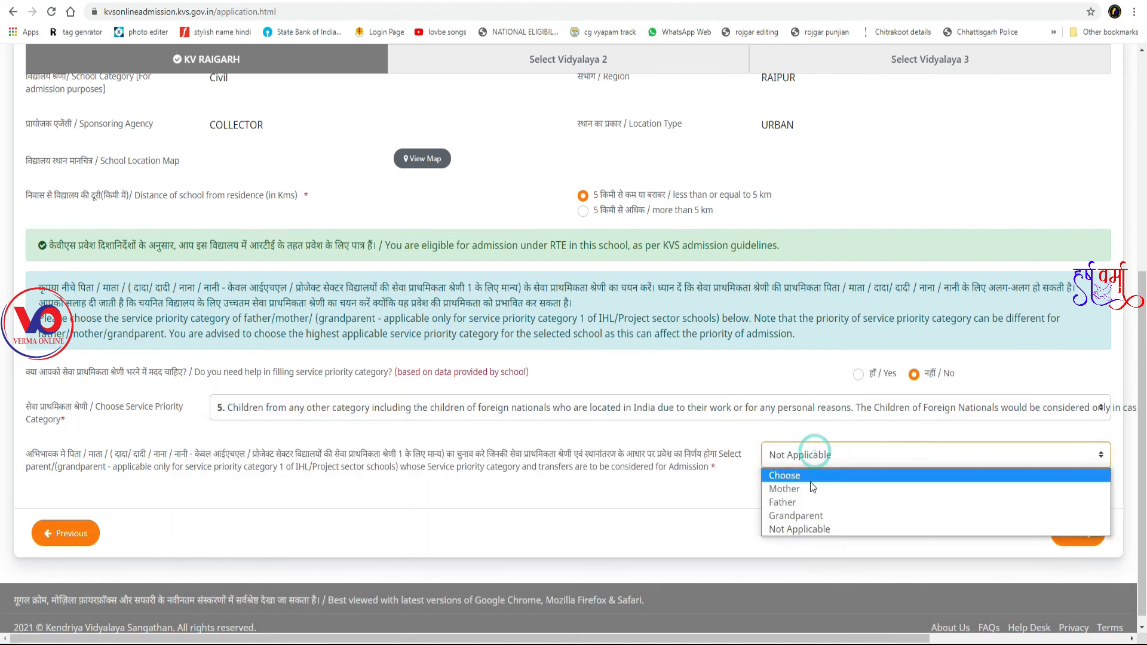
left_click(793, 529)
left_click(779, 411)
left_click(777, 412)
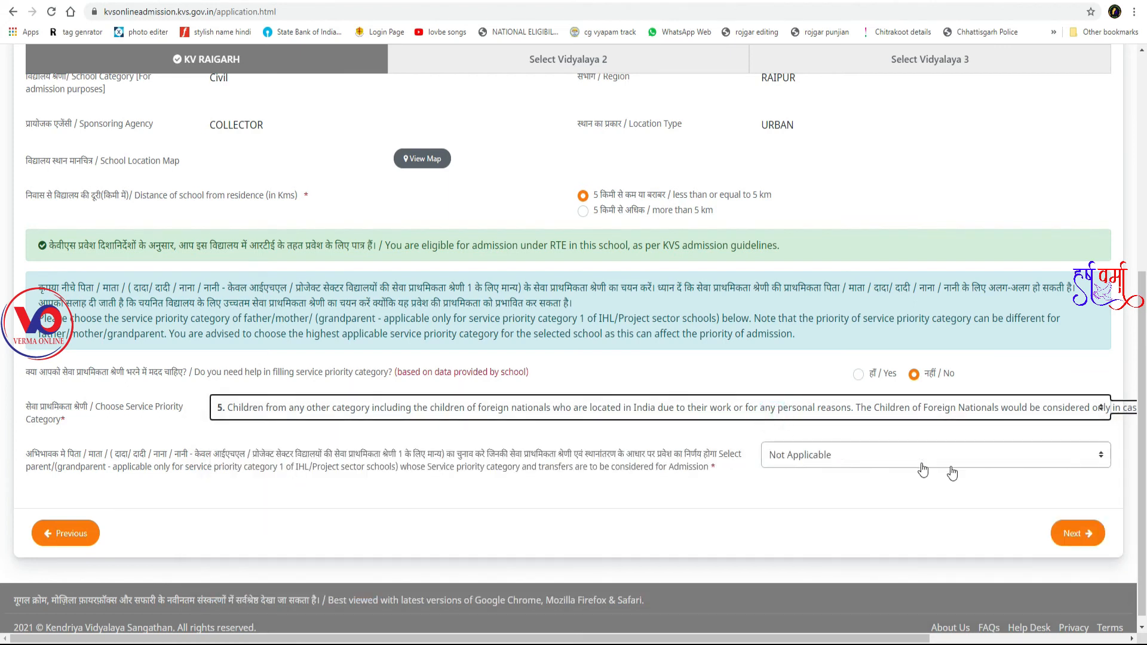
left_click(472, 412)
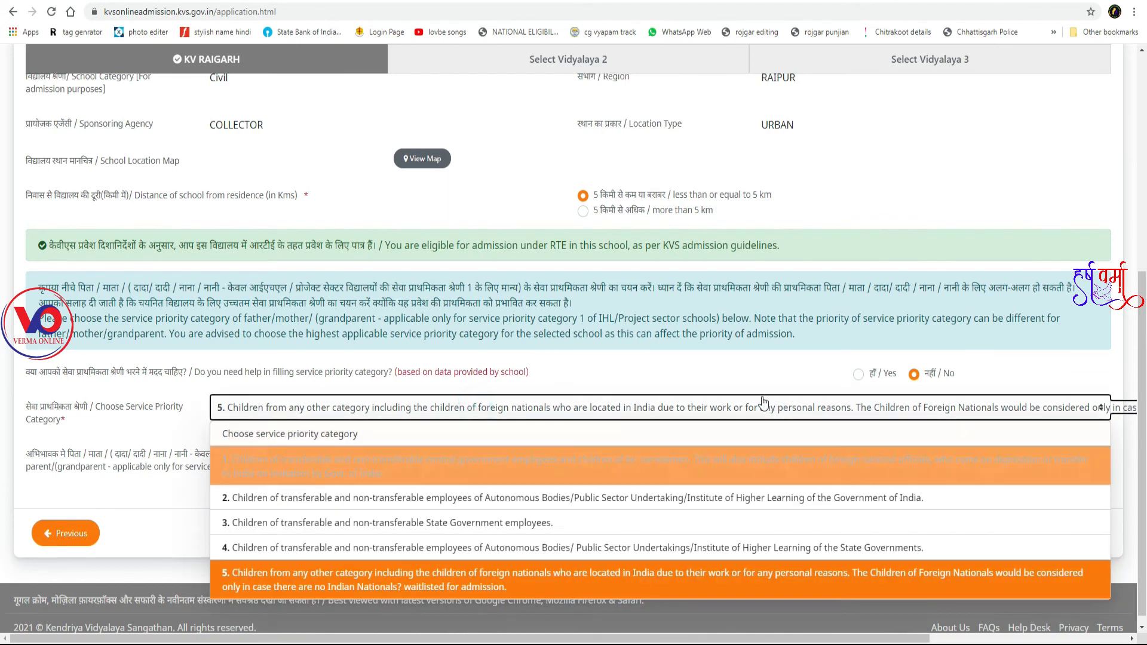
Re-enable category help and set the employer to State Electricity Board, serving permanent
left_click(858, 374)
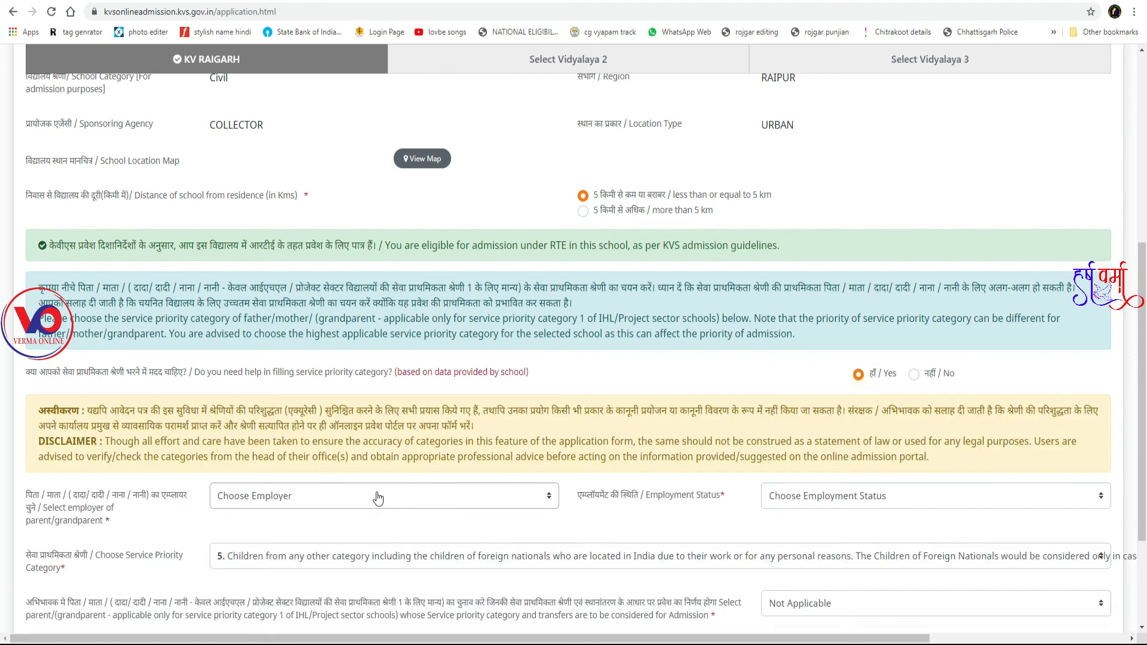
left_click(378, 497)
left_click(294, 586)
left_click(829, 508)
left_click(821, 534)
scroll(822, 533, "down", 3)
left_click(852, 454)
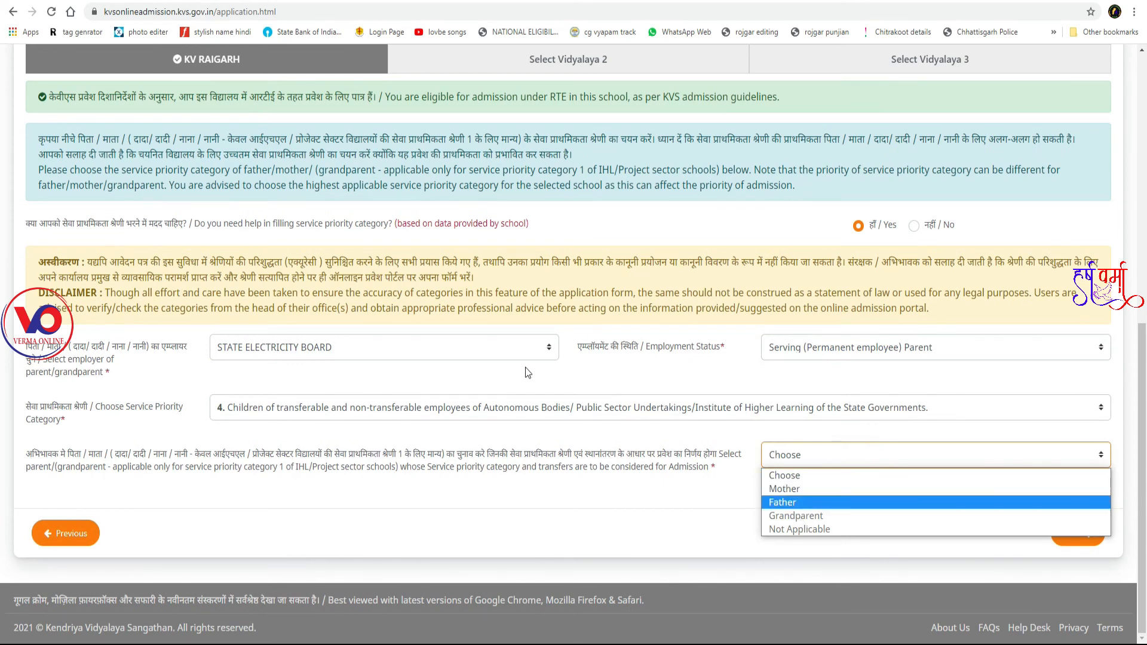
left_click(913, 225)
Turn help off again, reselect category 5 and Not Applicable, and advance to Upload Documents
left_click(913, 225)
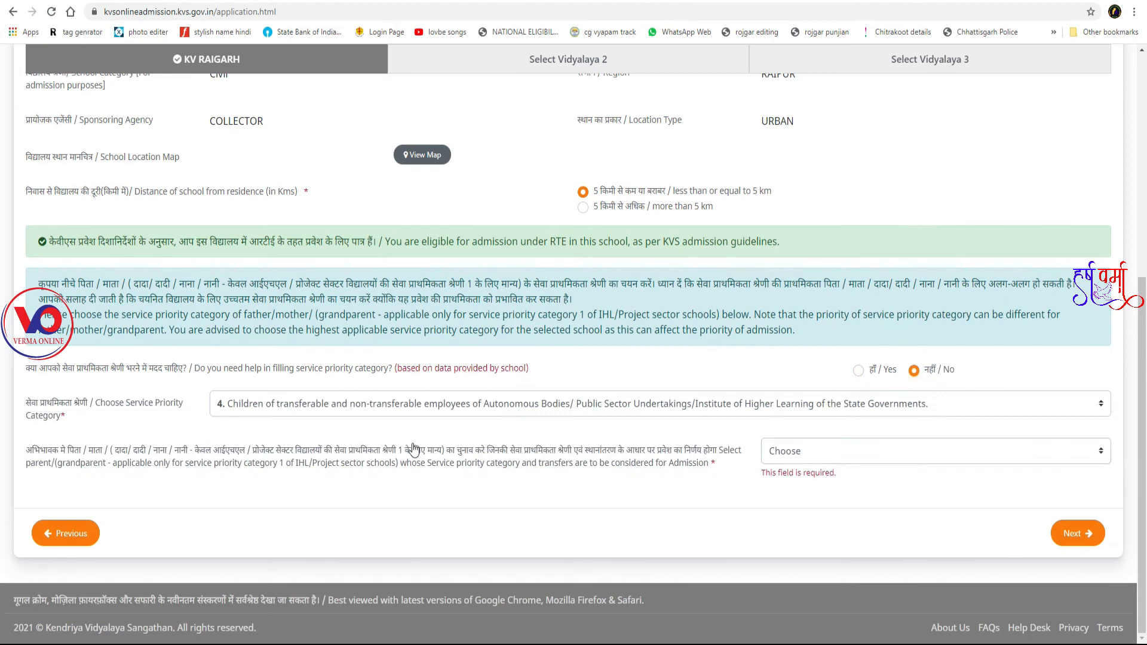
left_click(441, 398)
left_click(312, 583)
left_click(818, 448)
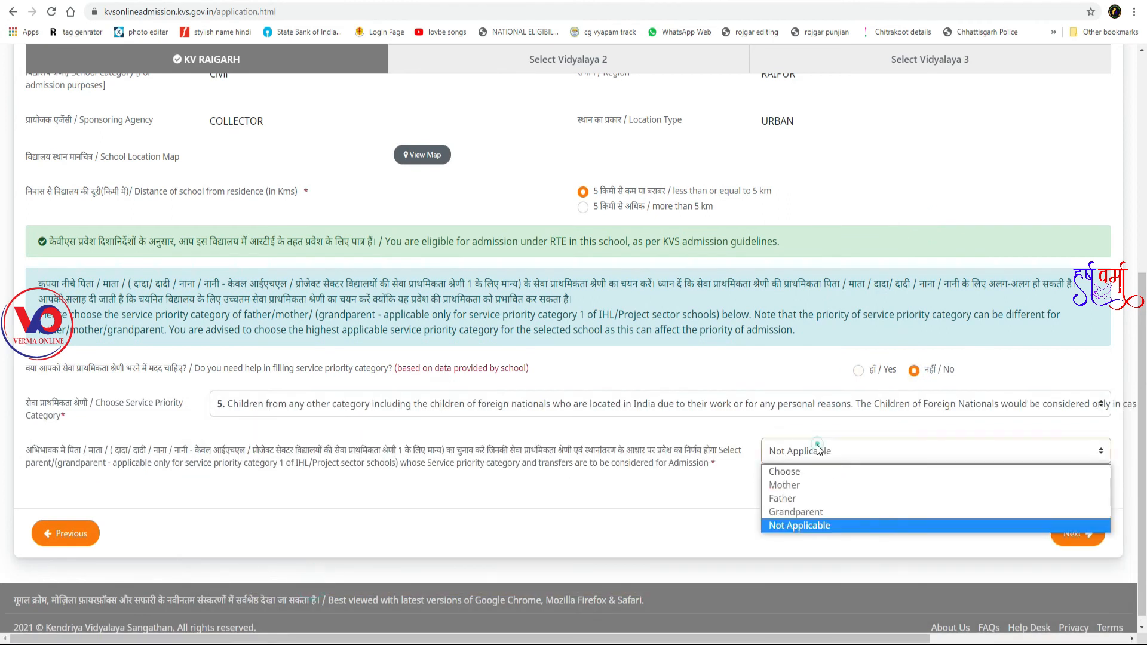
left_click(788, 528)
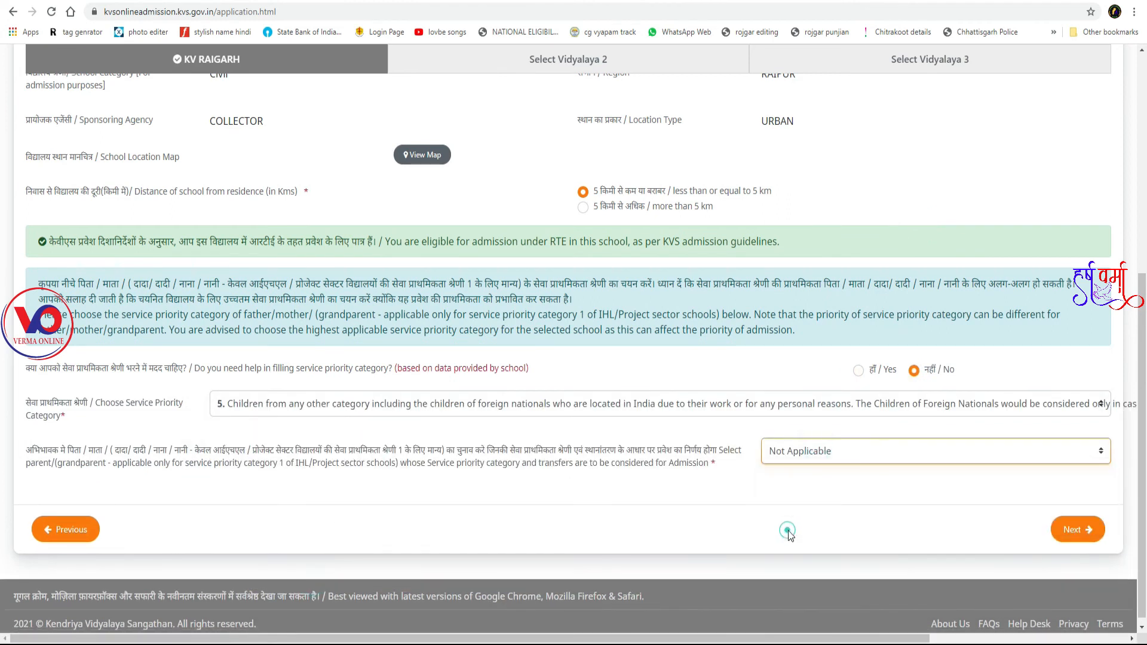
left_click(1083, 537)
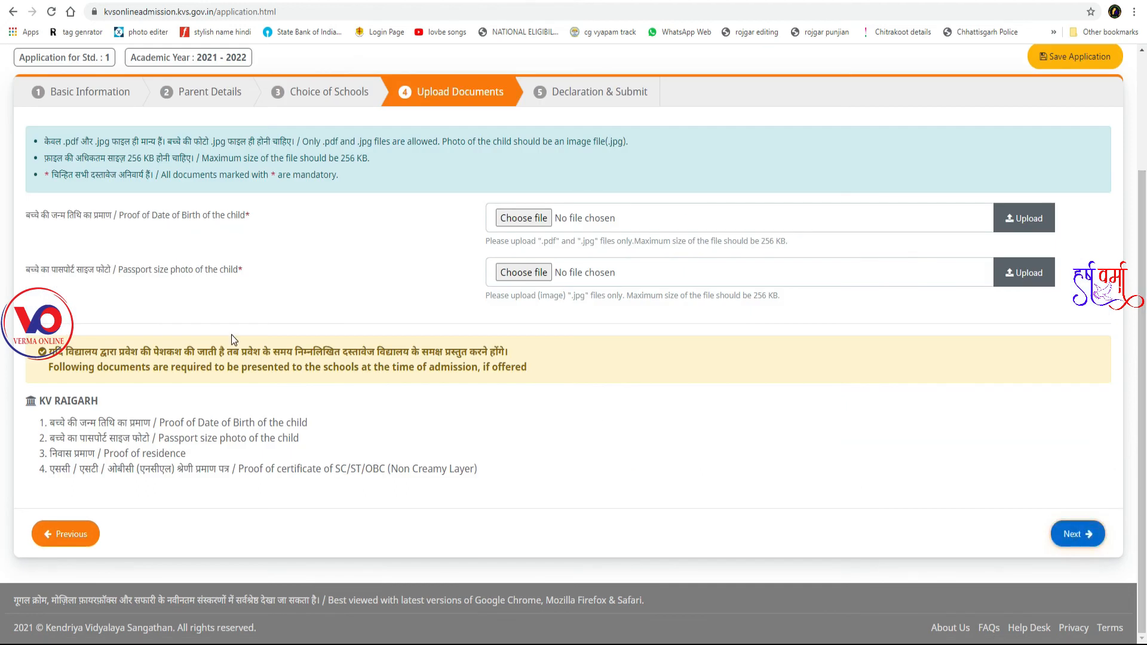
Upload the date-of-birth proof image from the Desktop and dismiss the success message
left_click_drag(52, 215, 200, 217)
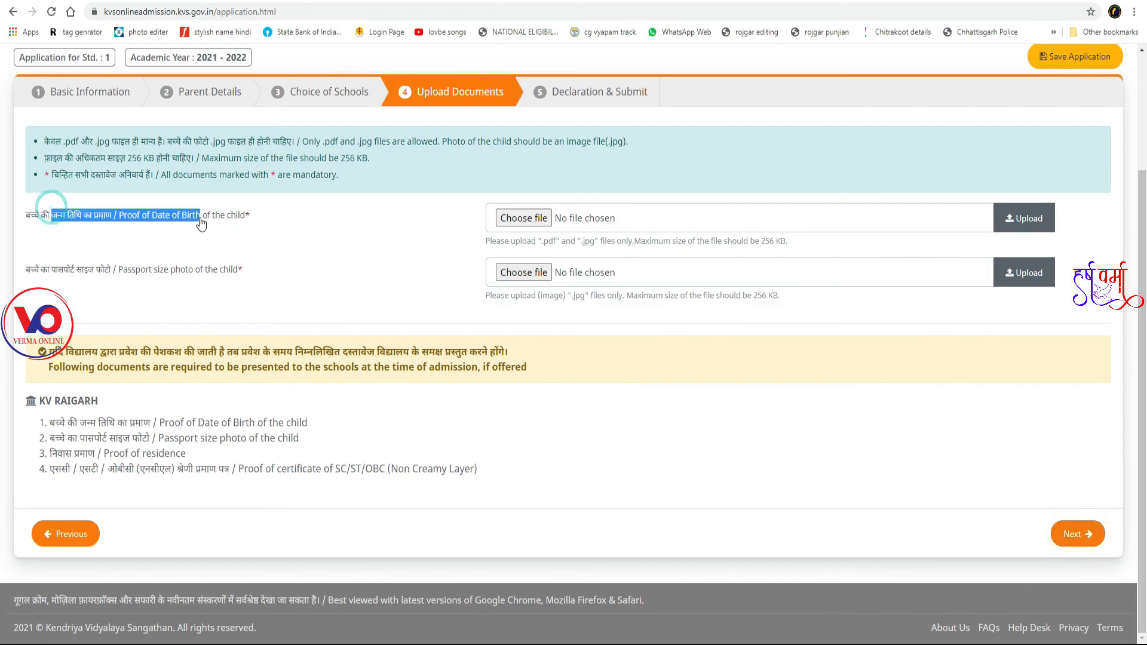
left_click_drag(27, 272, 141, 270)
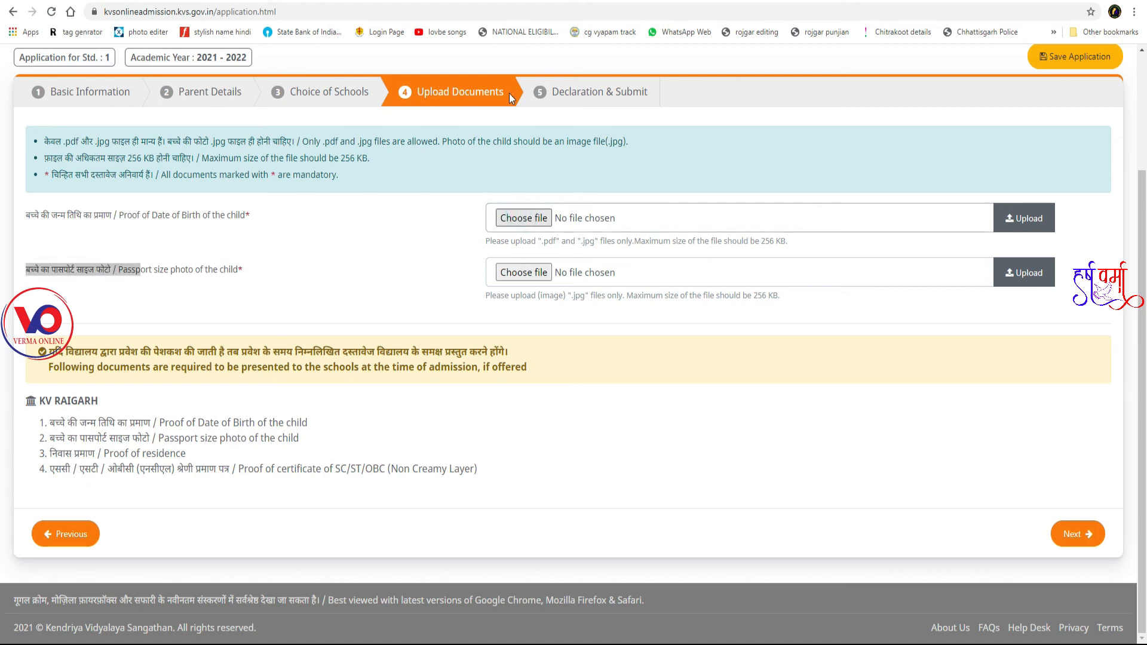
left_click(59, 74)
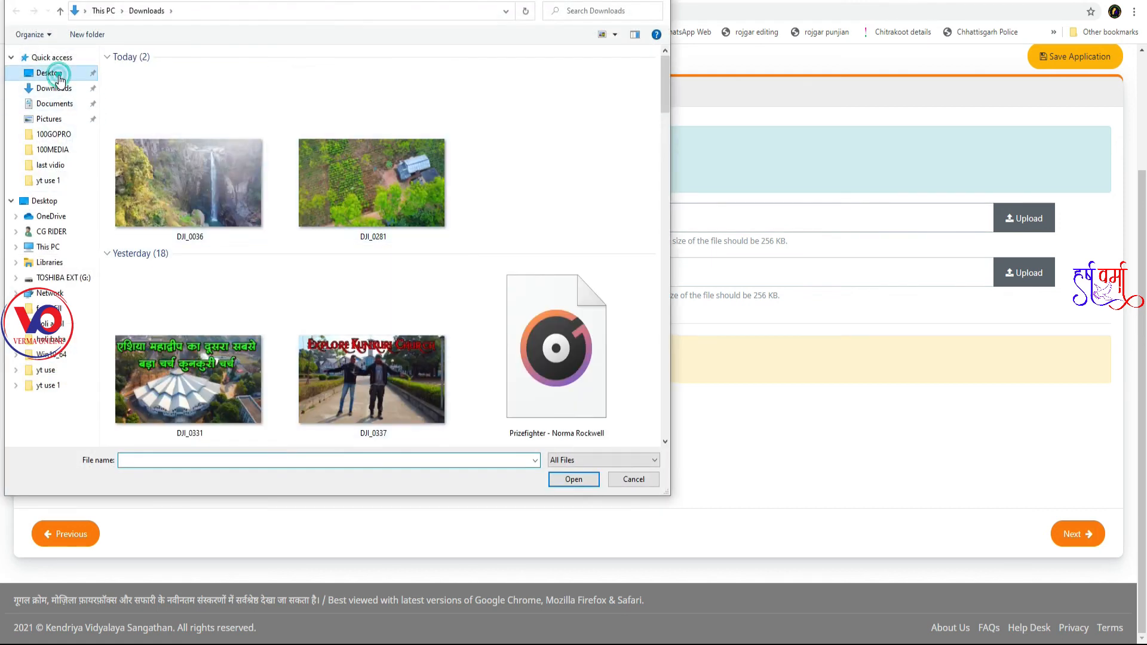
double_click(626, 103)
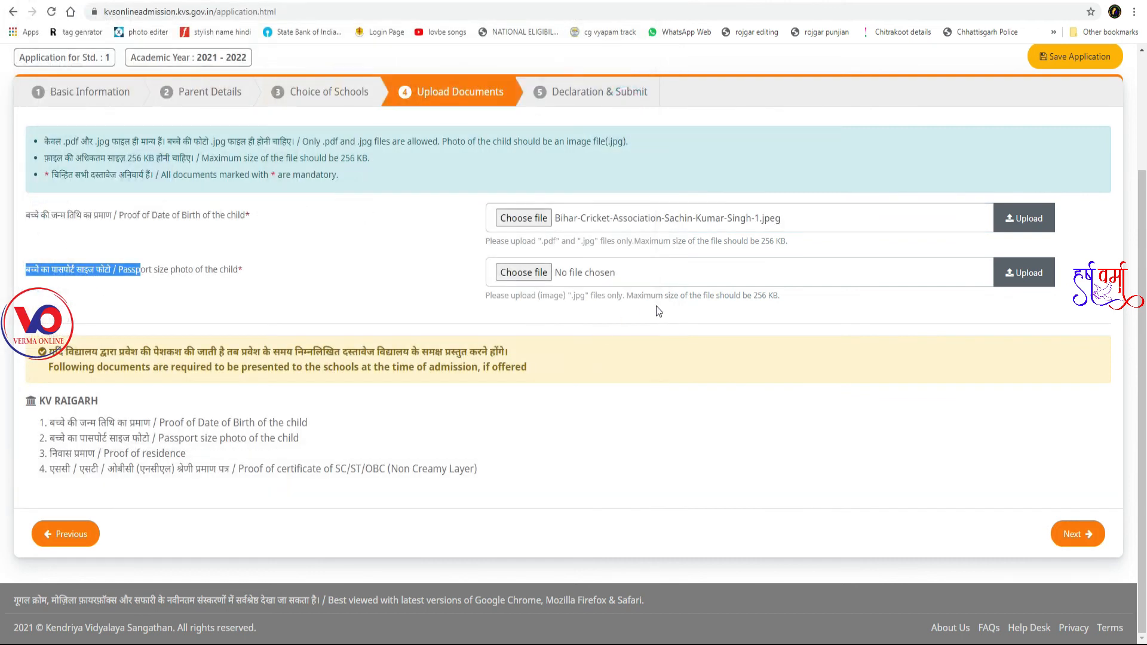
left_click(1011, 223)
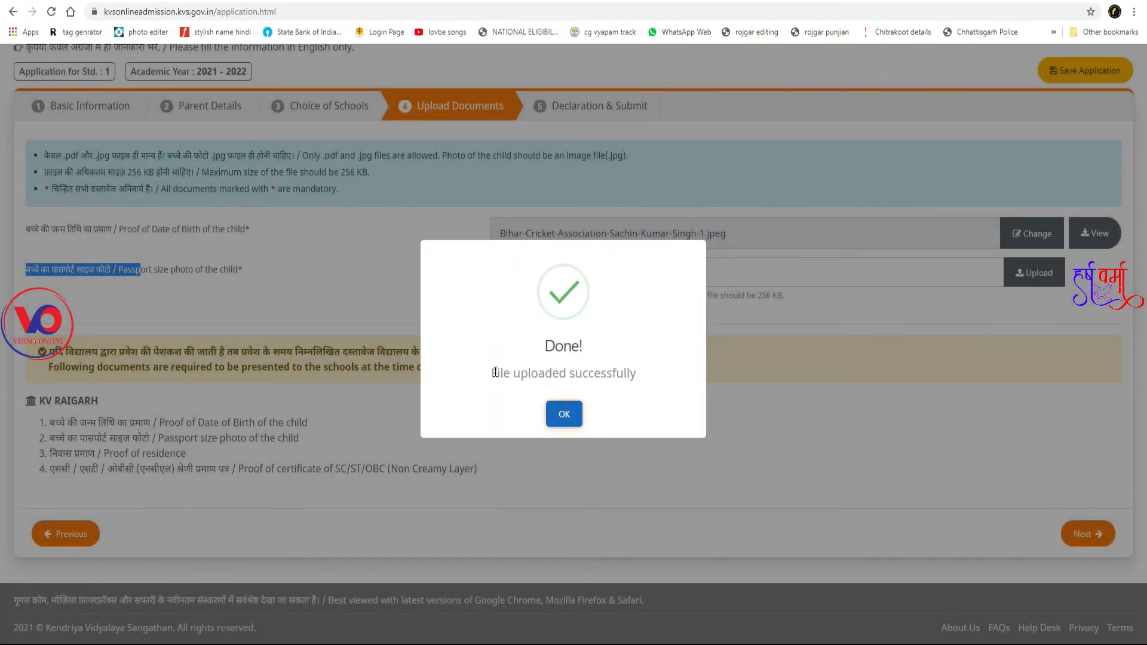
left_click_drag(494, 372, 614, 405)
left_click(563, 414)
Upload poor-indian-child-12349947.jpg as the passport photo and continue to Declaration & Submit
left_click(523, 274)
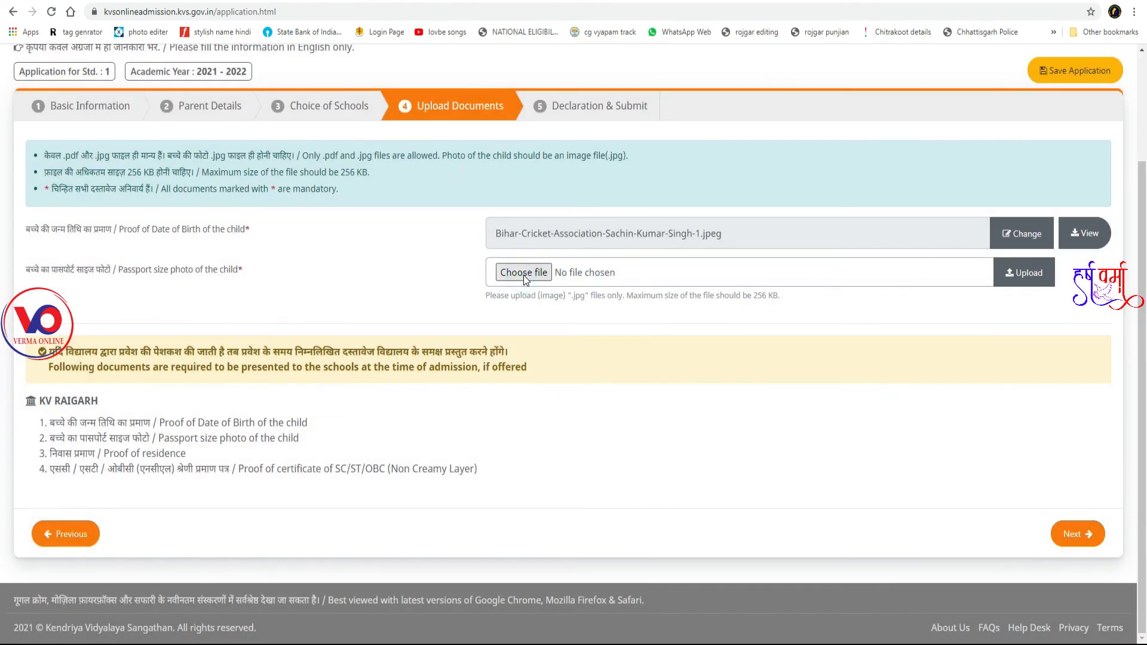
left_click(289, 189)
double_click(289, 188)
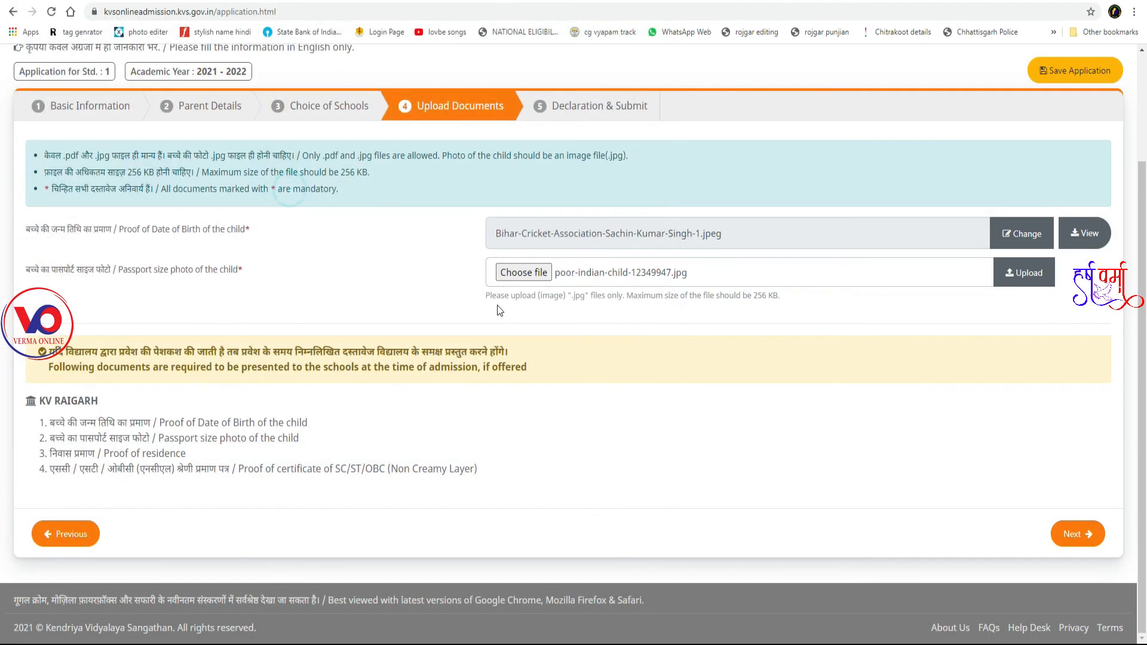
left_click_drag(22, 268, 159, 281)
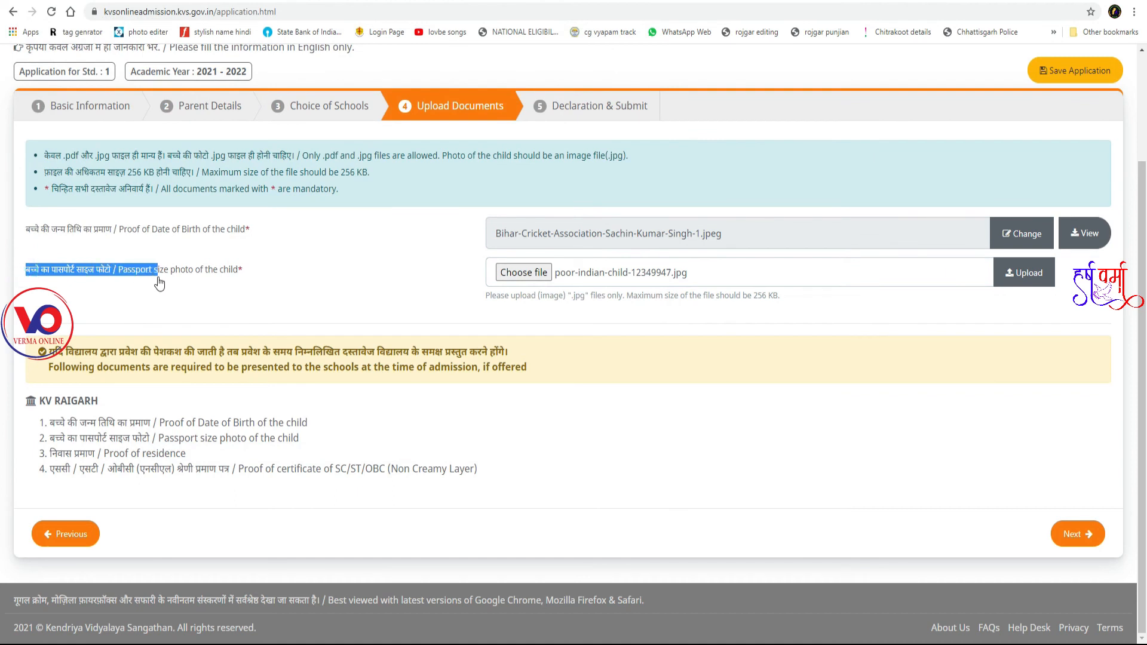
left_click(1024, 272)
left_click(577, 555)
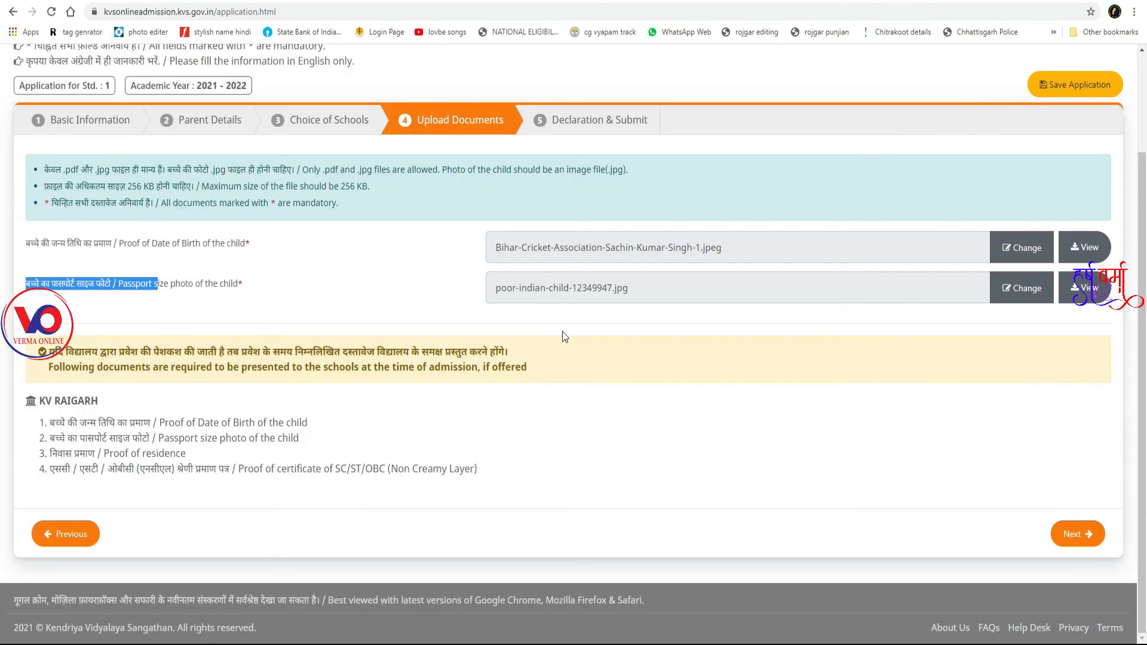
left_click(1082, 536)
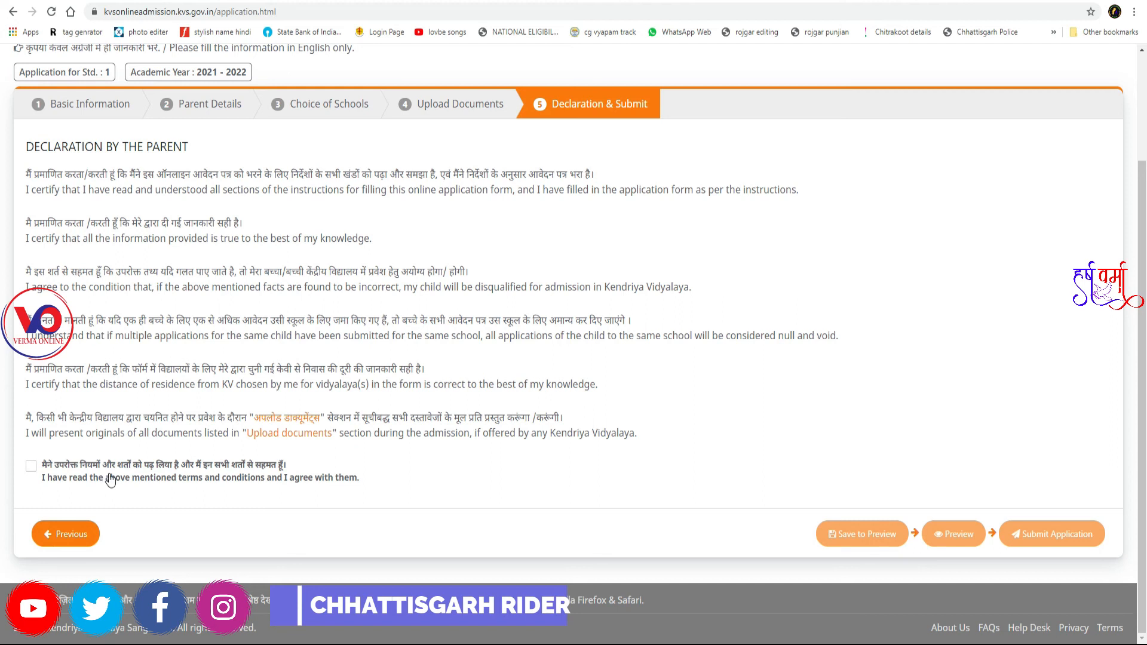
Tick the terms-and-conditions declaration, save the application data, and open the KV RAIGARH preview
left_click_drag(331, 463, 37, 472)
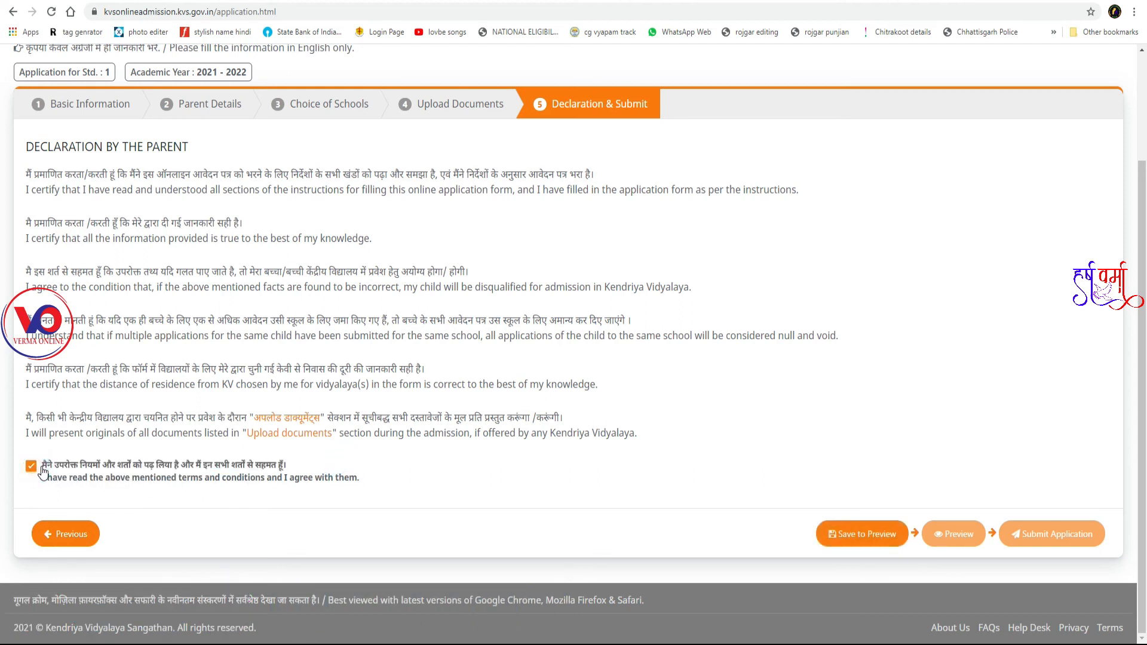
left_click_drag(385, 473, 24, 462)
left_click(860, 534)
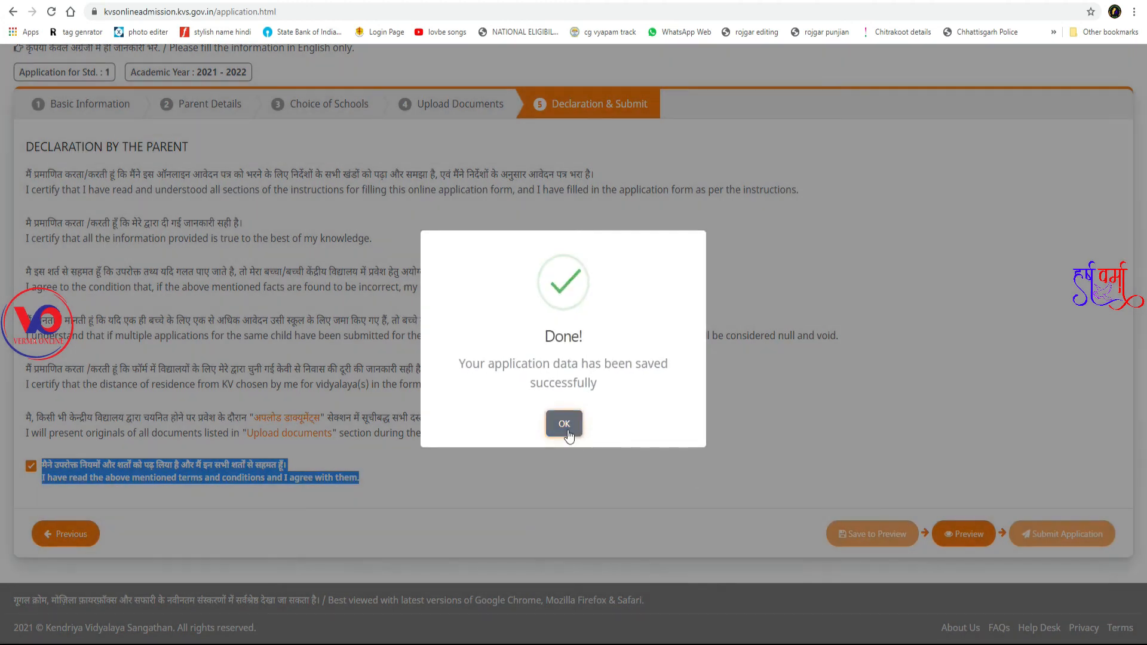
left_click(559, 427)
left_click(955, 534)
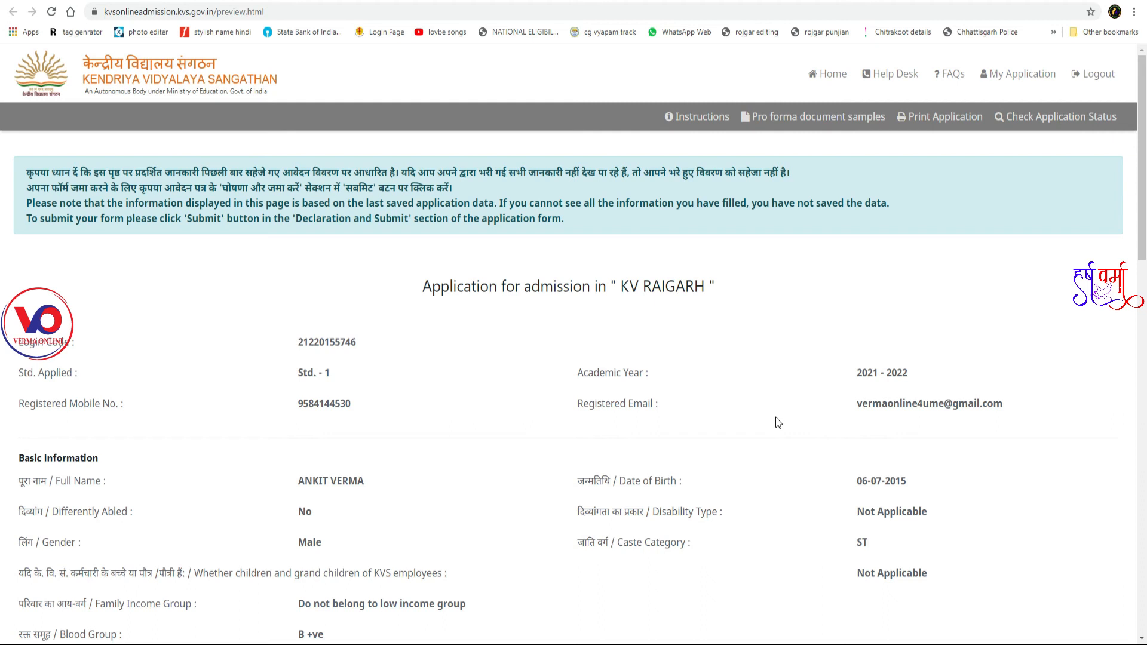
Check the child's name, date of birth and family income group in the preview
scroll(775, 417, "down", 3)
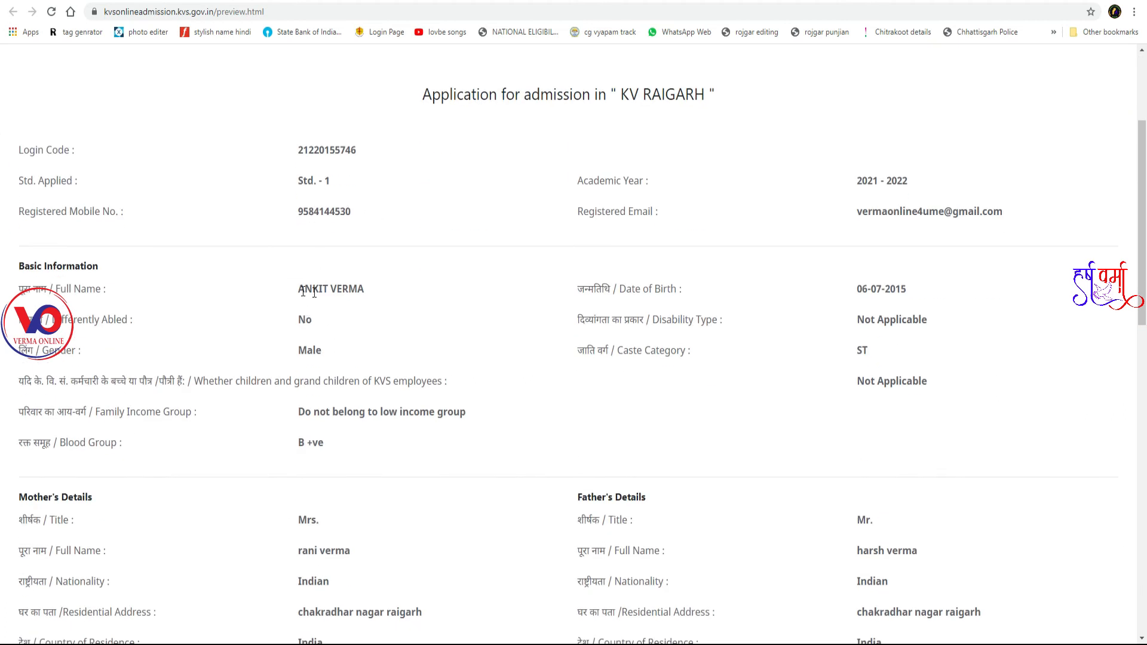
left_click_drag(305, 291, 364, 291)
left_click_drag(855, 292, 907, 290)
double_click(309, 350)
scroll(356, 340, "down", 2)
left_click_drag(319, 285, 488, 292)
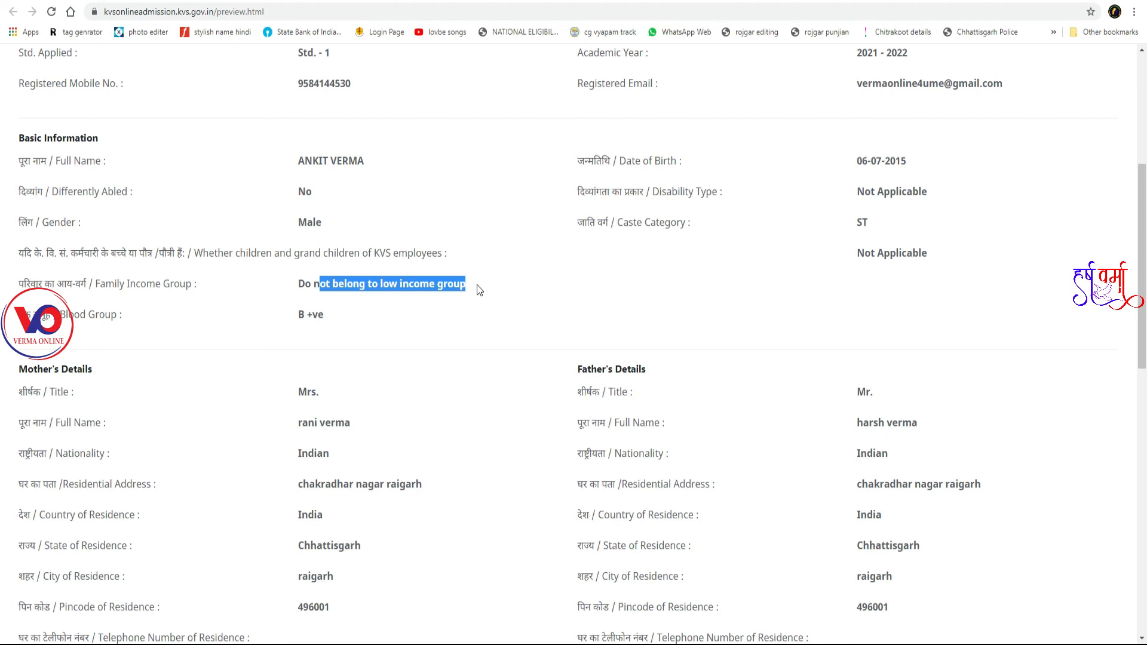
scroll(316, 338, "down", 4)
left_click_drag(307, 177, 866, 174)
Check KV RAIGARH's school details, distance and service category, then close the preview tab
scroll(315, 341, "down", 1)
left_click(356, 361)
left_click_drag(307, 349, 358, 359)
left_click_drag(883, 349, 920, 422)
scroll(920, 422, "down", 4)
left_click(315, 289)
left_click_drag(317, 289, 650, 320)
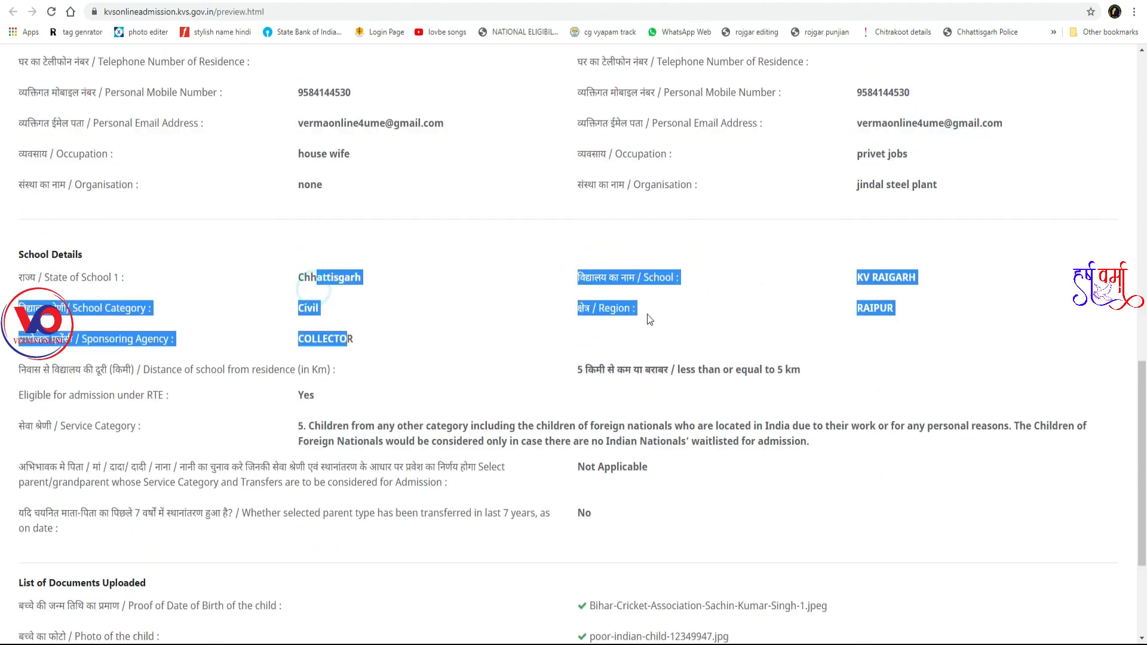
left_click_drag(854, 265, 919, 314)
left_click_drag(666, 374, 801, 380)
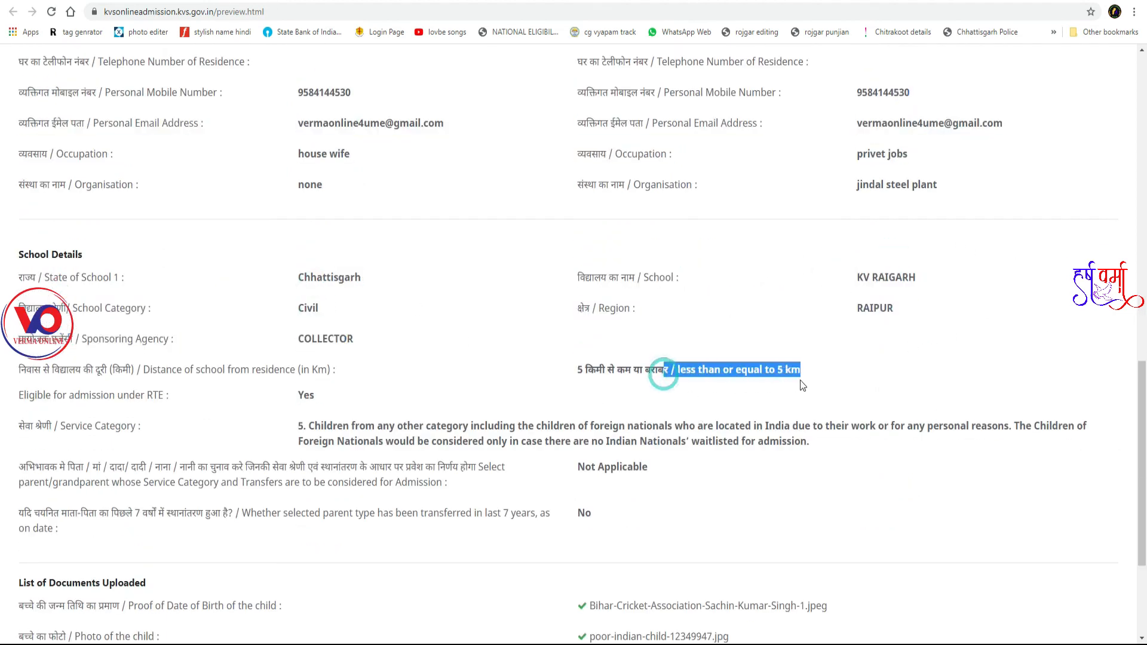
left_click_drag(304, 425, 800, 454)
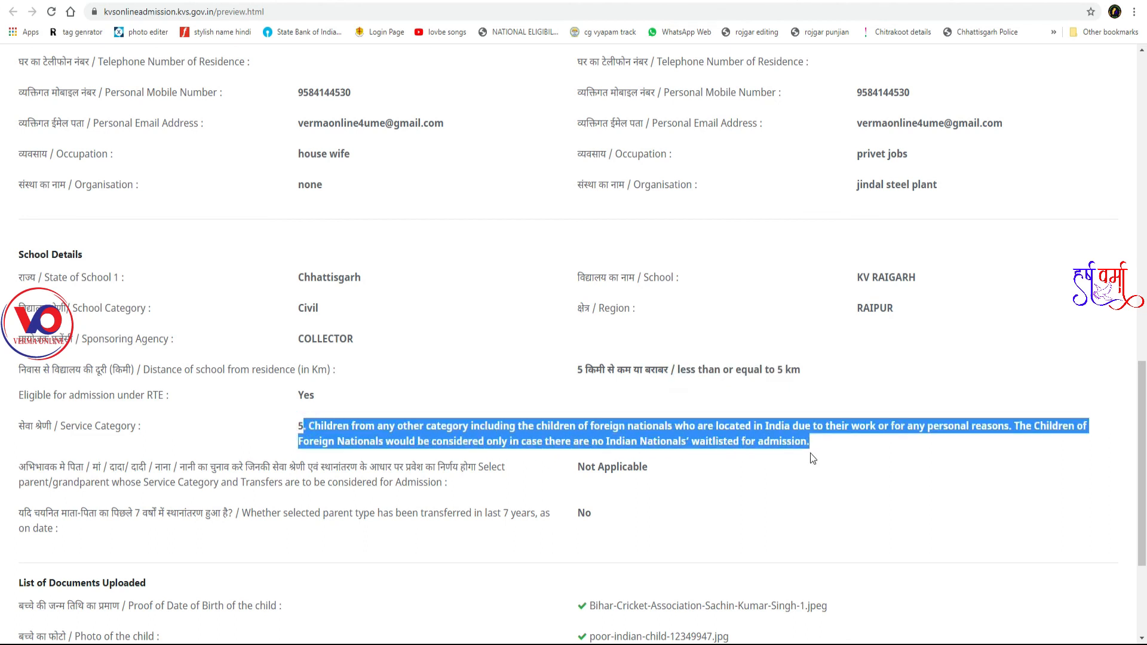
scroll(820, 443, "down", 3)
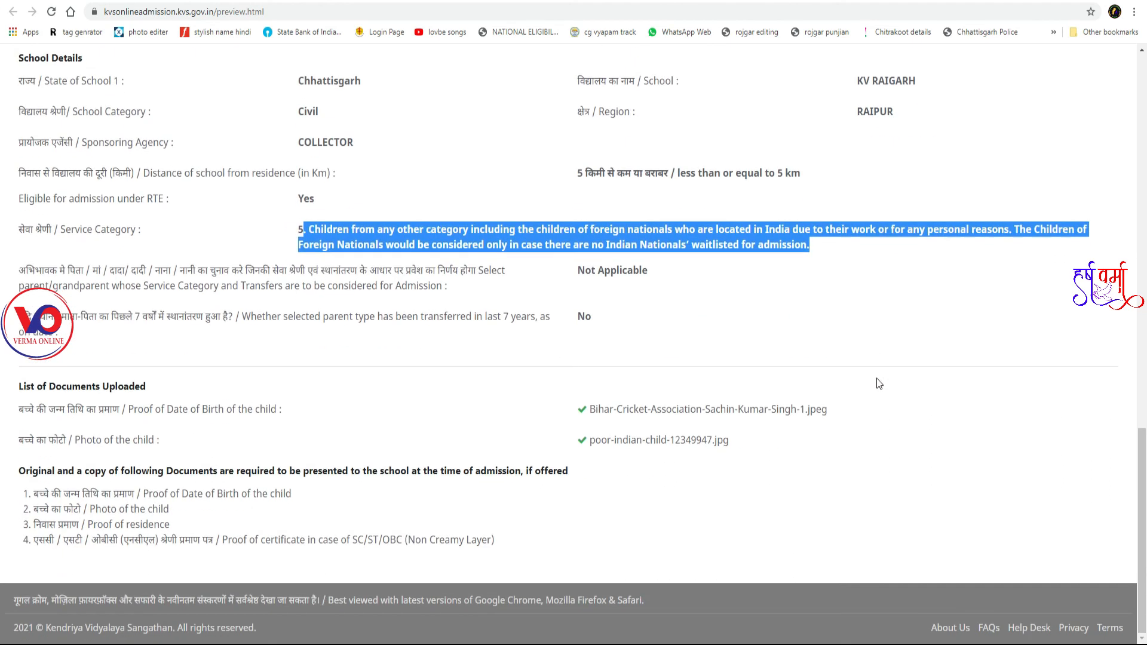
scroll(708, 250, "up", 8)
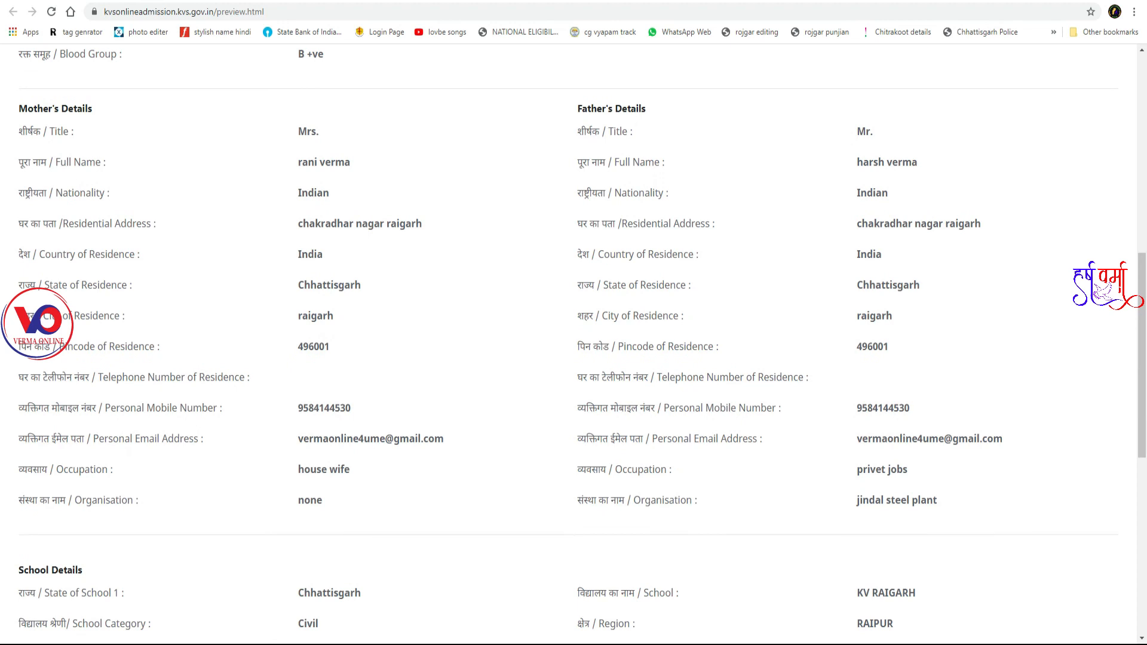
key("ctrl+w")
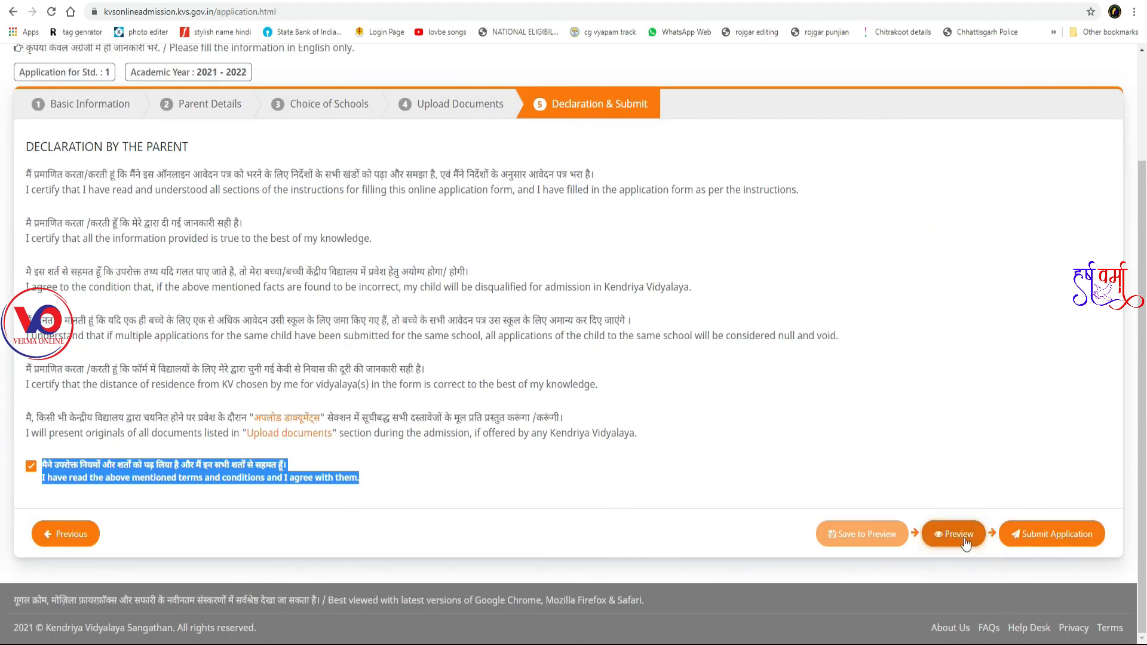
Submit the application, confirm, and verify it with the OTP received on the mobile
left_click(1055, 536)
left_click(608, 489)
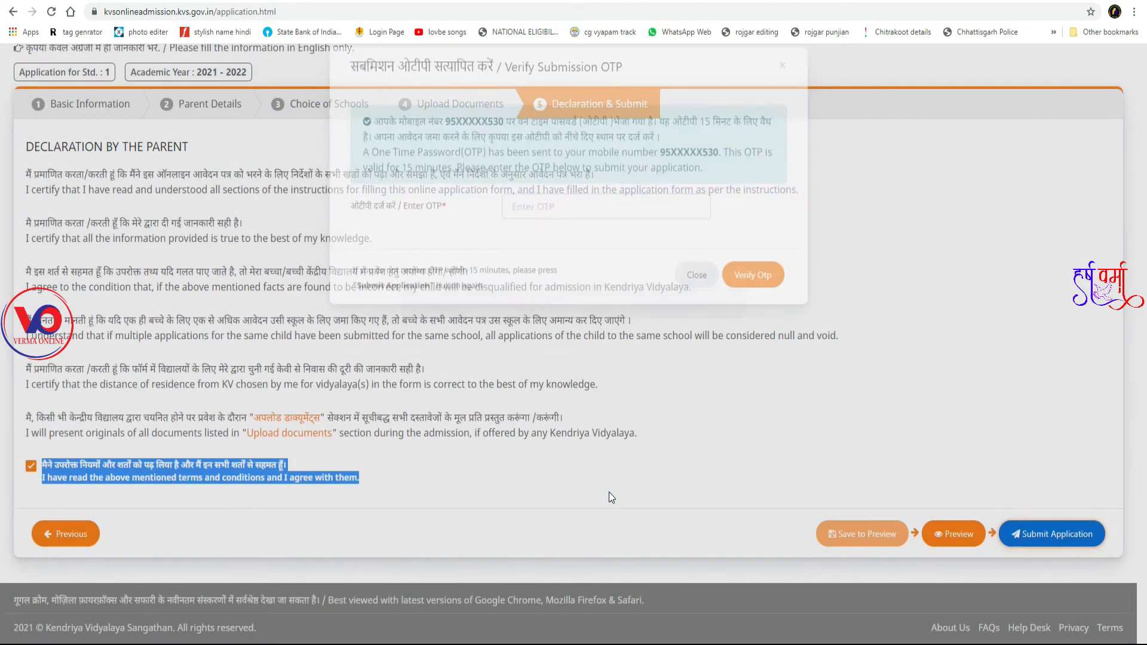
left_click(560, 223)
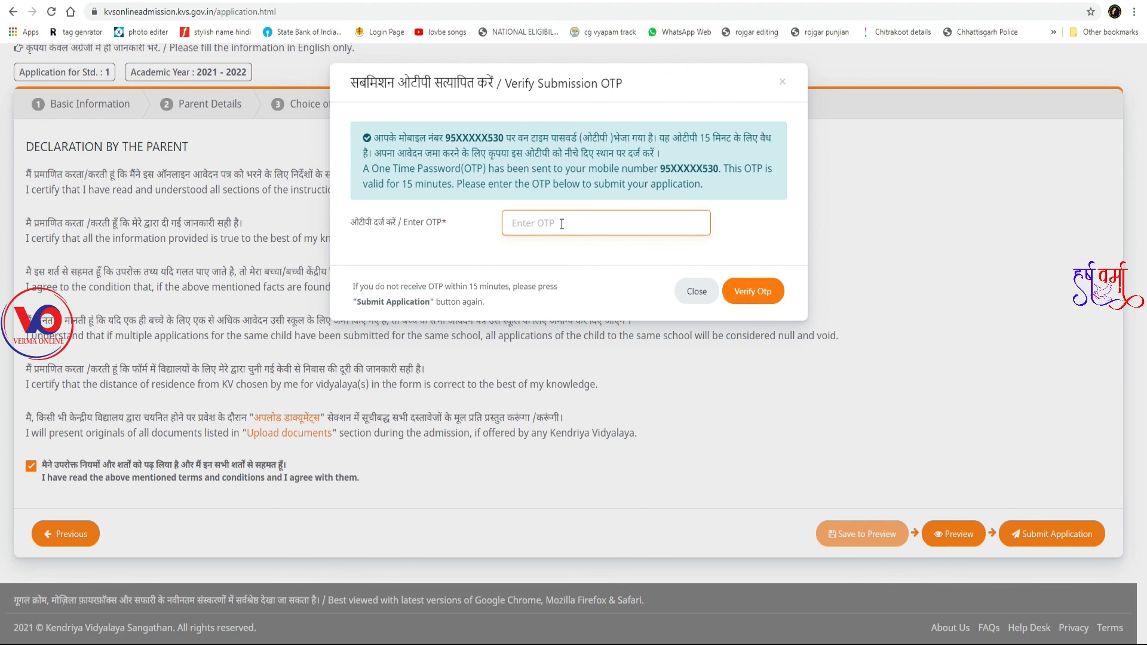
left_click(767, 297)
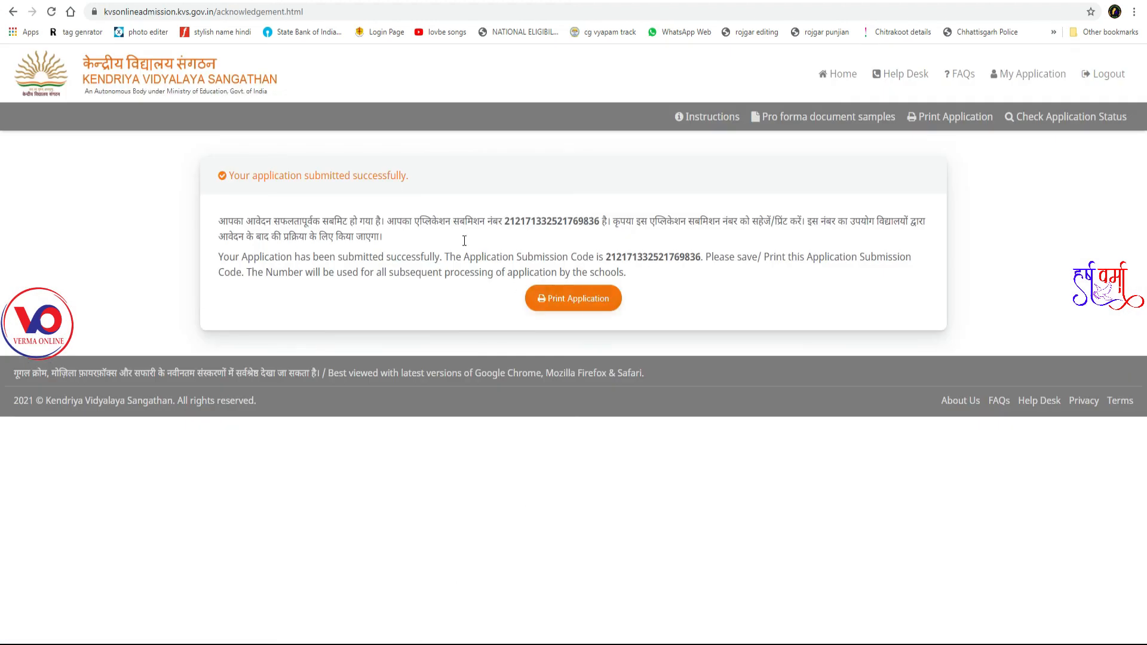
Note the success message and submission number, then open and scroll the printable application
left_click_drag(234, 178, 450, 196)
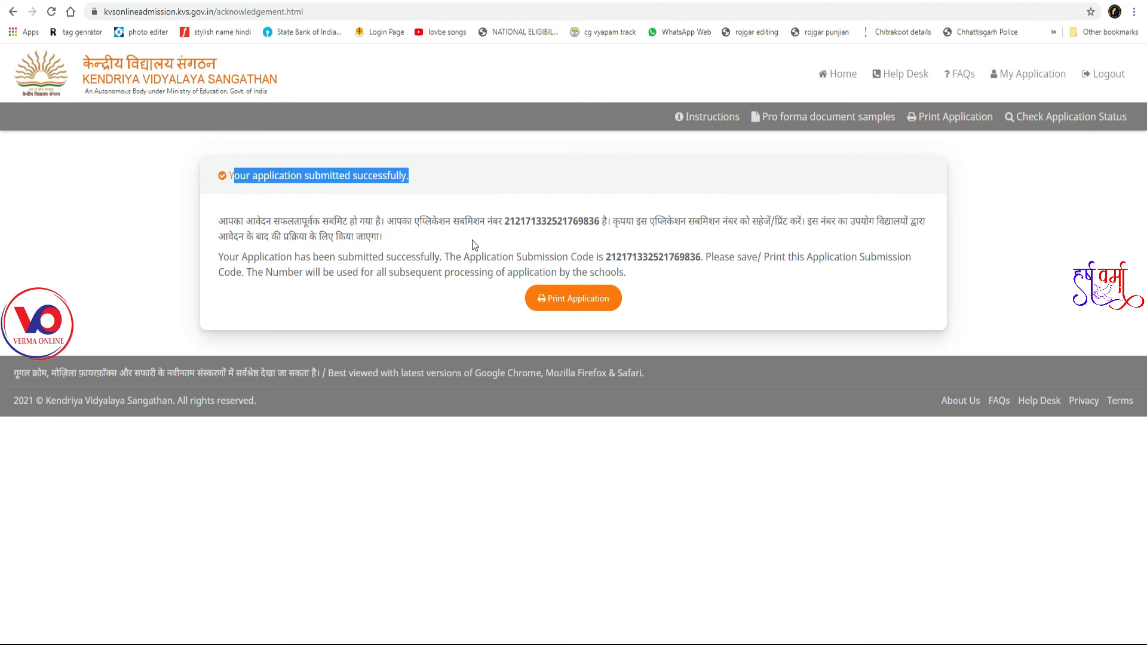
left_click_drag(506, 220, 591, 219)
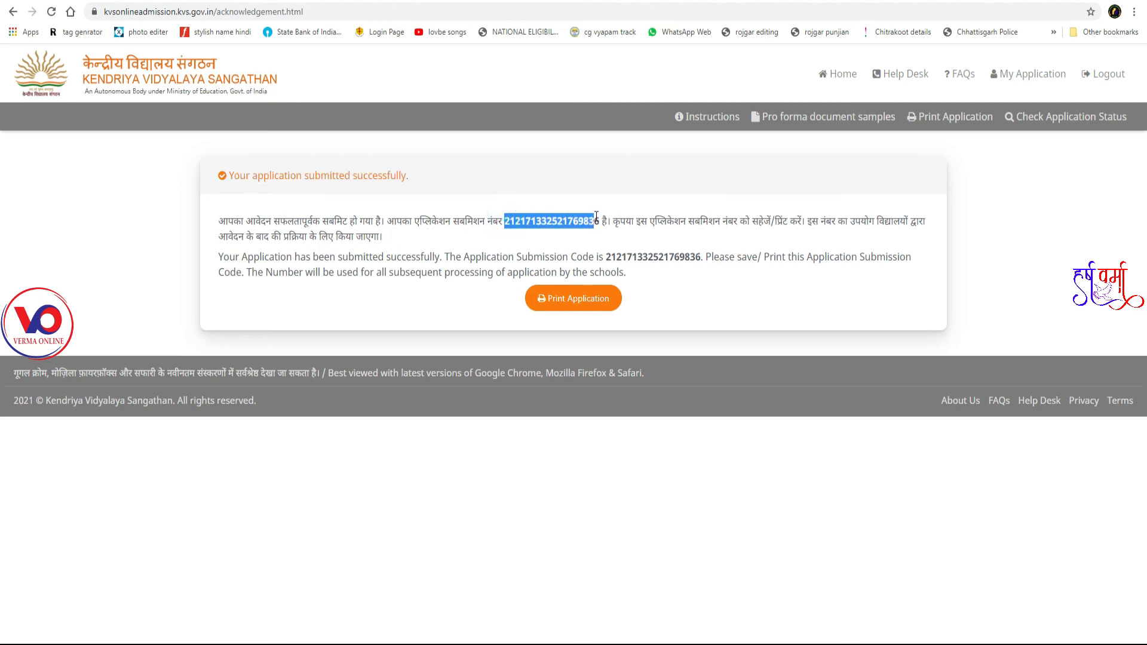
left_click(581, 306)
scroll(582, 313, "down", 1)
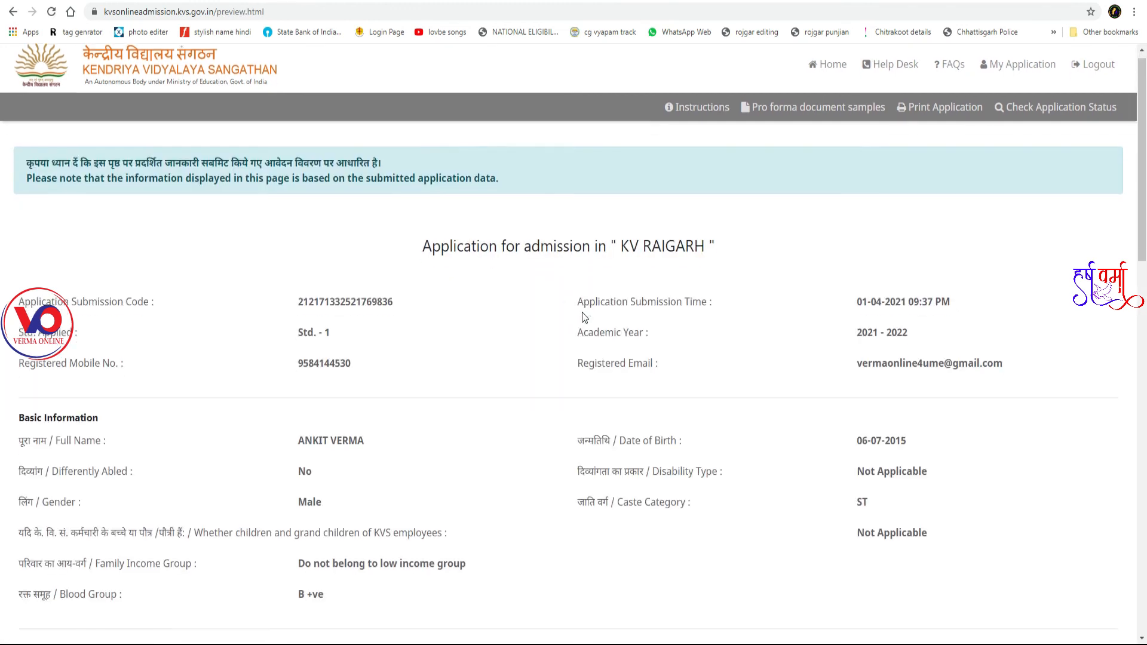
scroll(584, 318, "down", 6)
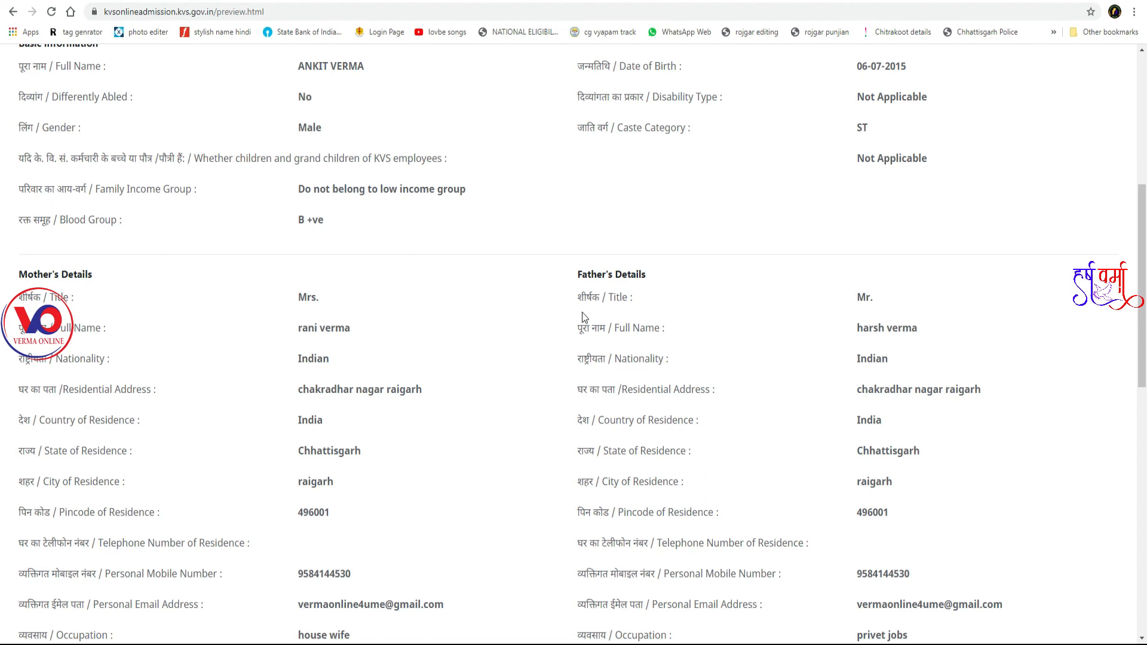
scroll(653, 309, "down", 14)
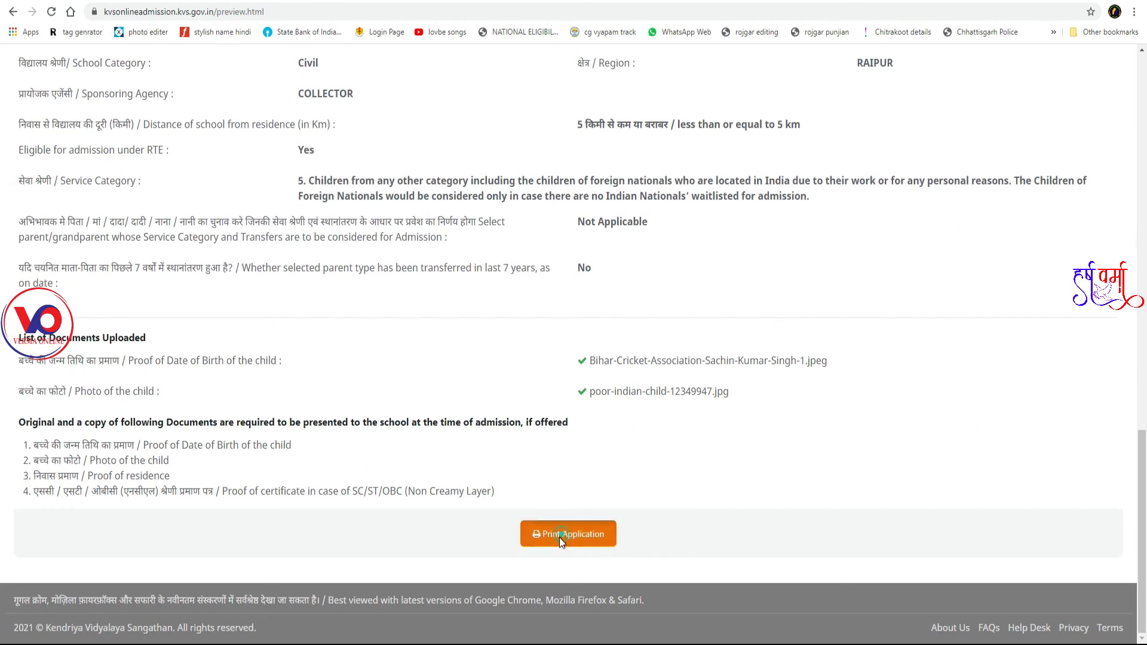
Print the submitted application to a PDF file named 2222
left_click(559, 537)
left_click(884, 552)
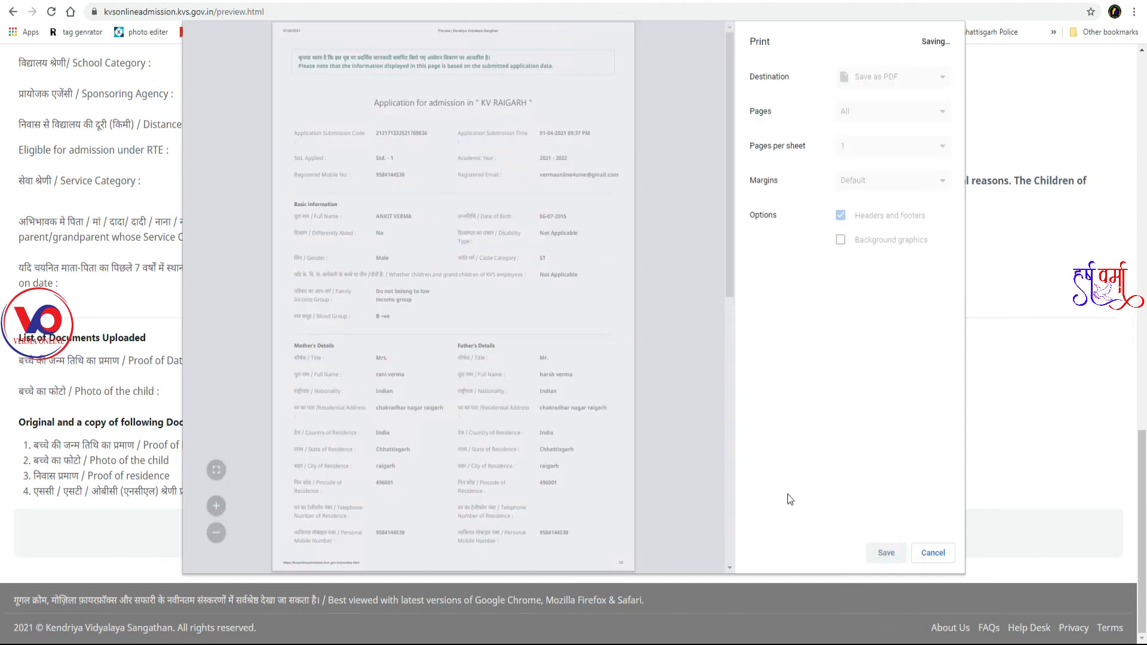
type("22")
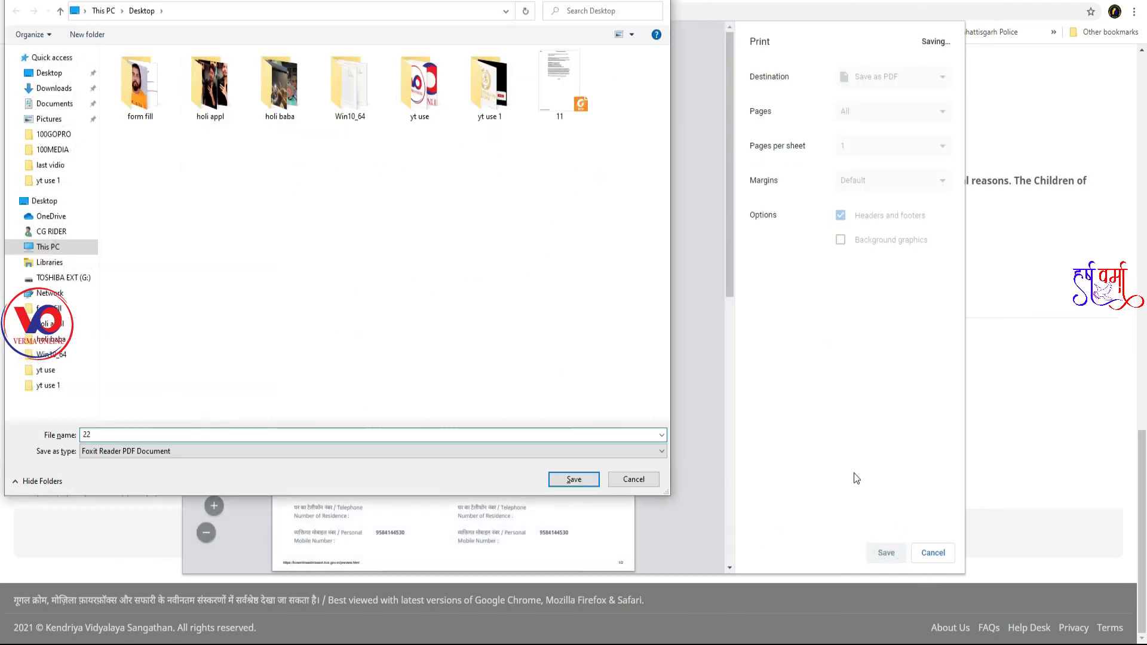
type("22")
key("Return")
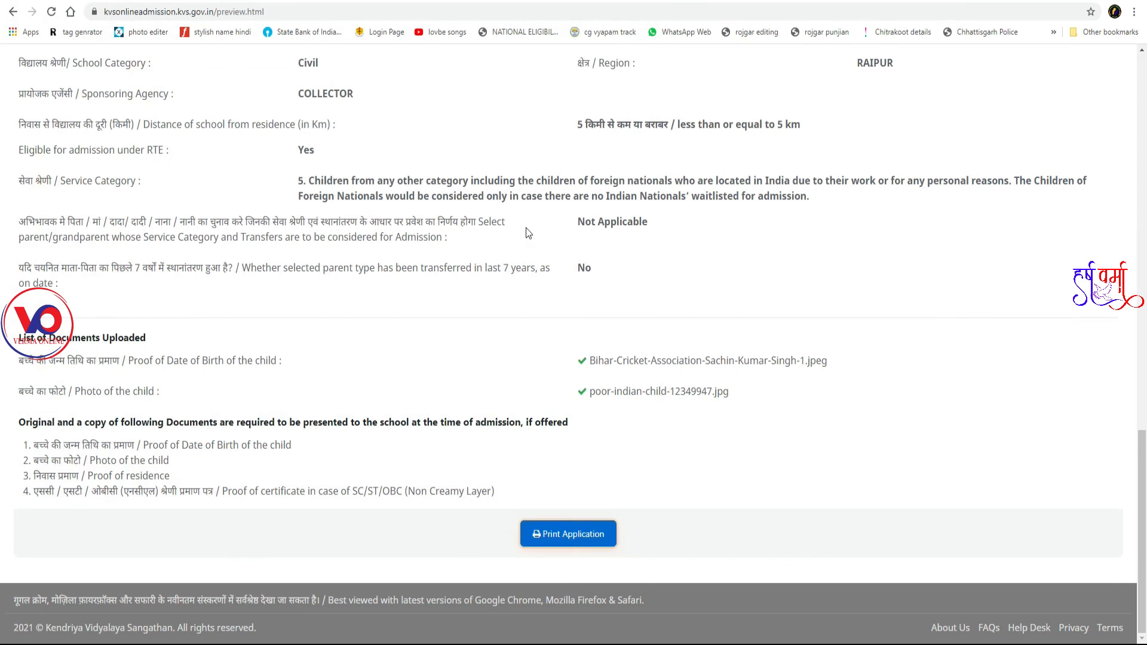
Scroll through the submitted Std. 1 application to review its submission code and details
scroll(501, 304, "up", 8)
scroll(502, 310, "up", 10)
scroll(656, 239, "down", 15)
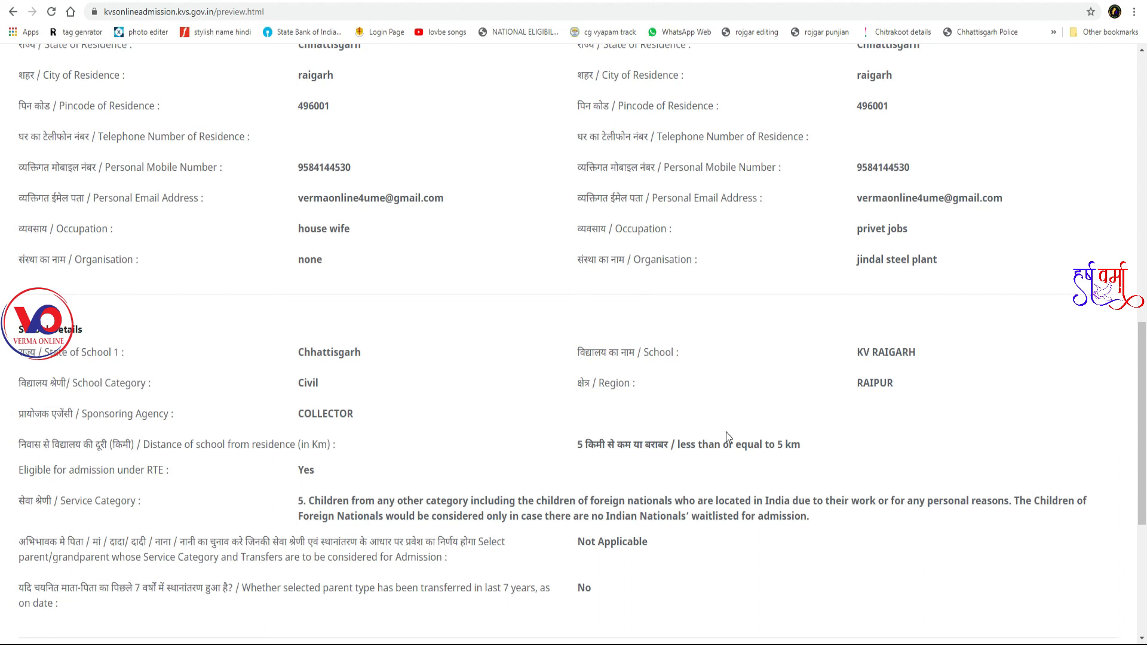
scroll(784, 373, "down", 3)
scroll(776, 370, "down", 2)
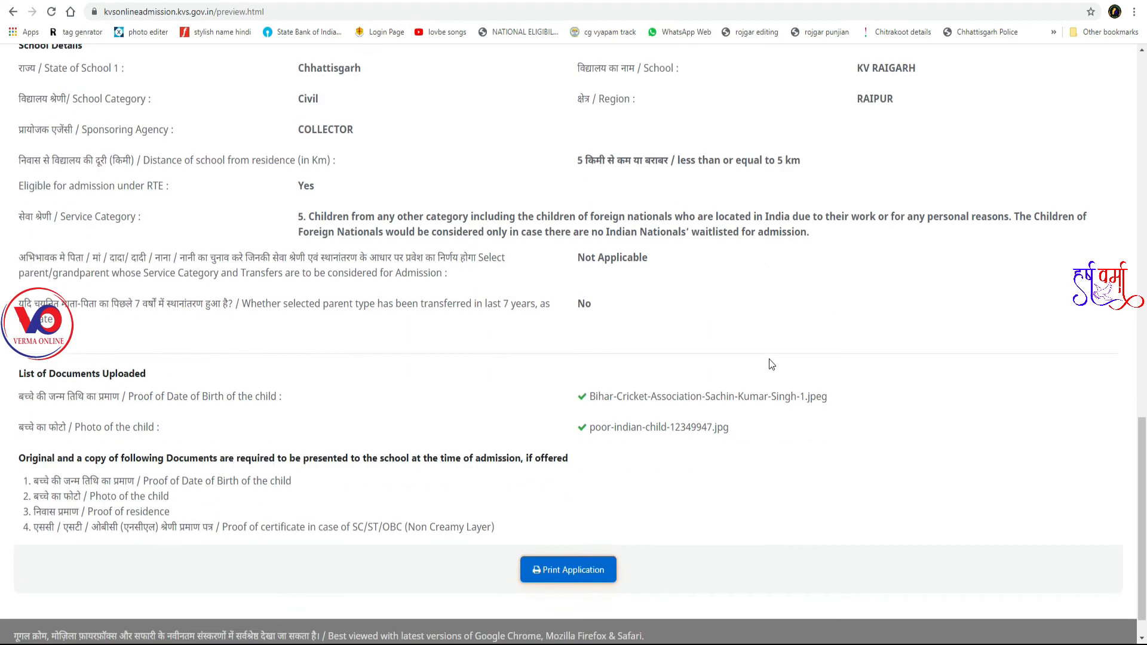
scroll(763, 366, "up", 10)
scroll(761, 361, "up", 8)
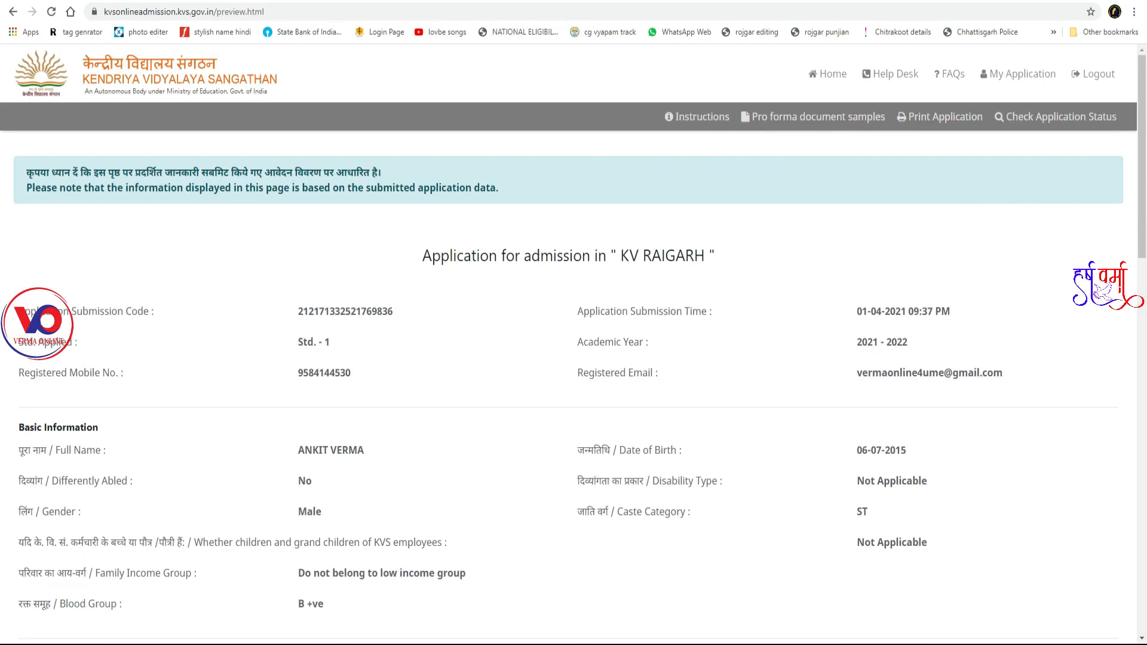
left_click_drag(728, 114, 861, 118)
left_click_drag(987, 119, 763, 120)
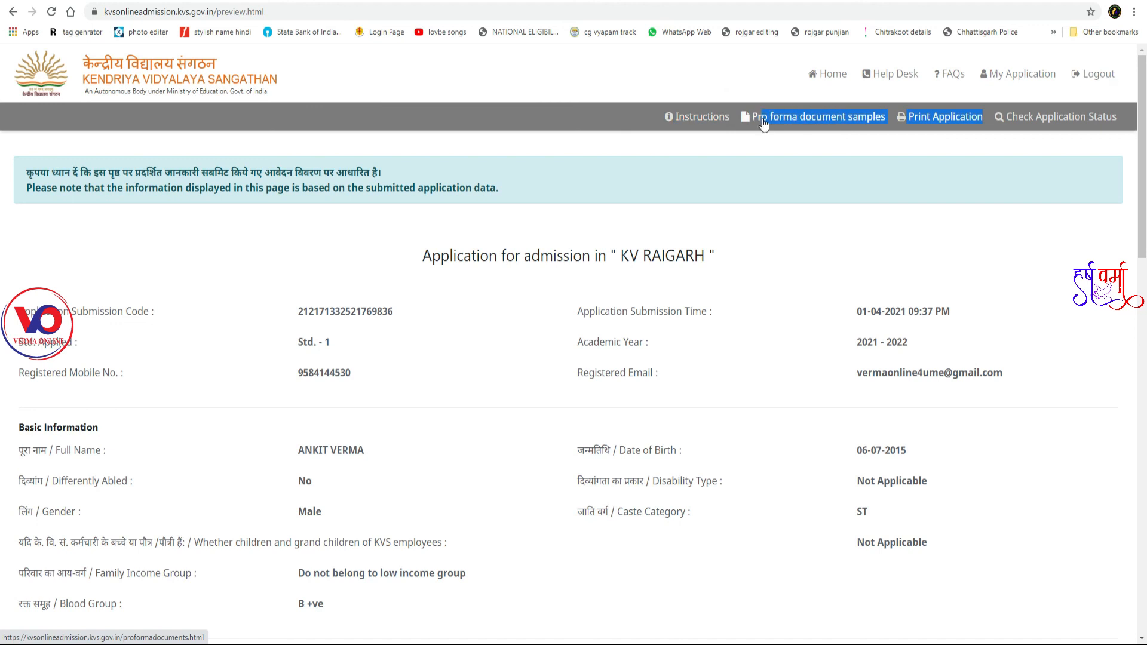